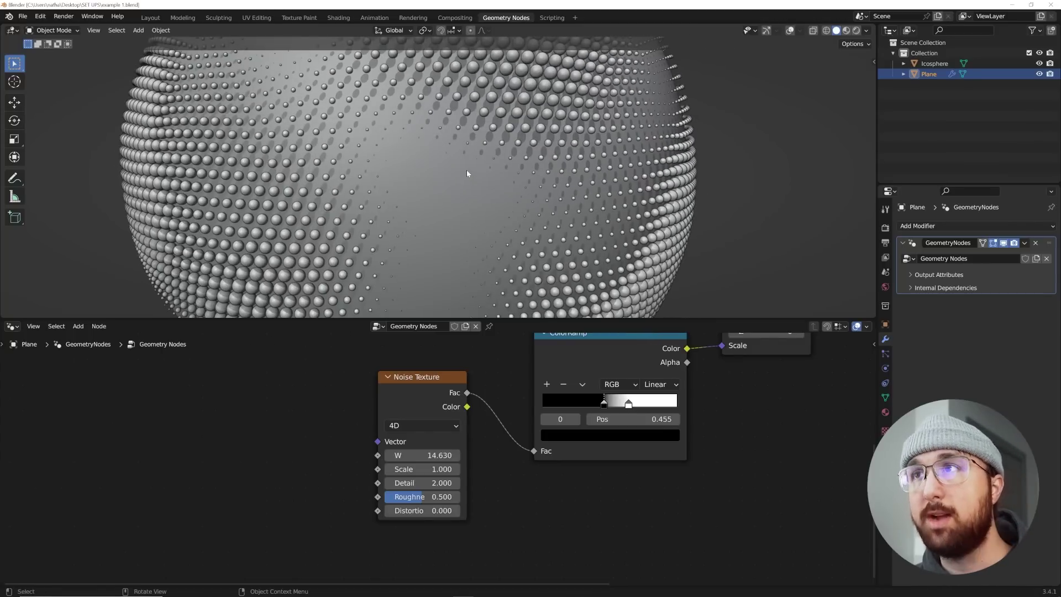
Step: Pan the node graph to show every node and drag the area border up to enlarge the node editor
scroll(466, 173, "down", 8)
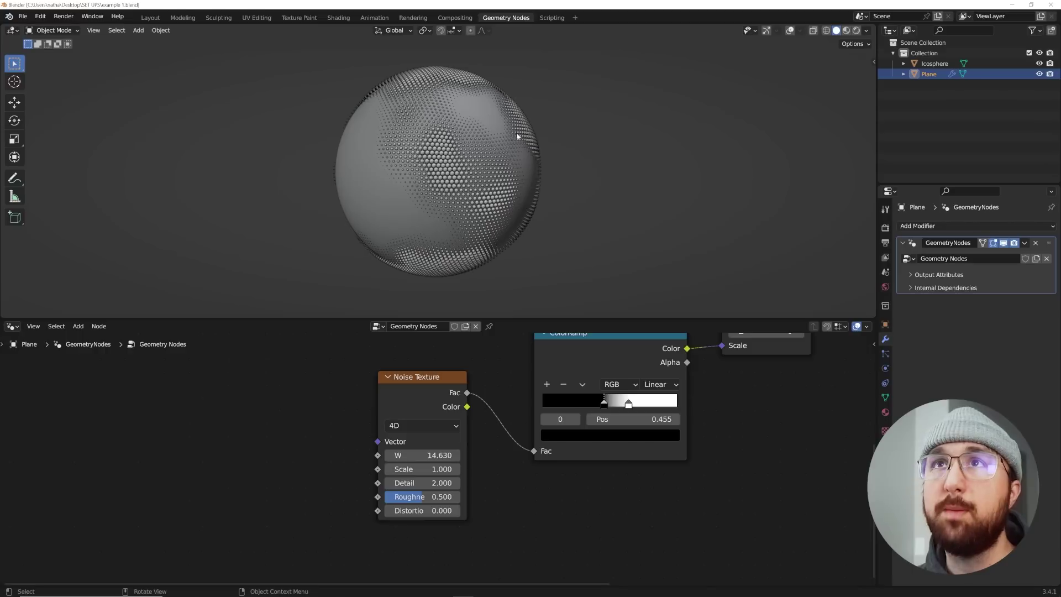
middle_click_drag(553, 167, 480, 165)
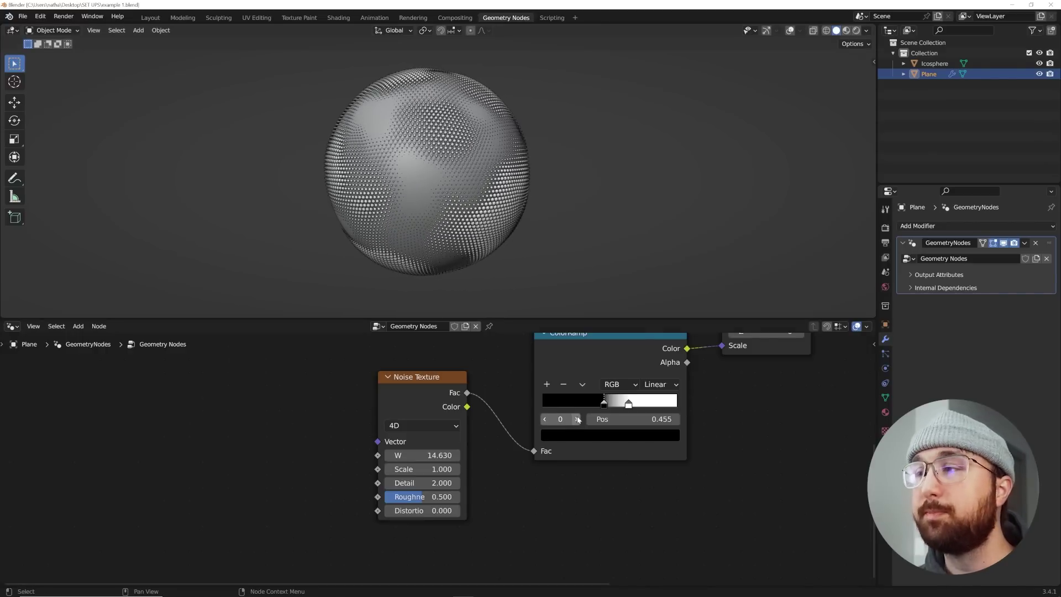
scroll(642, 408, "down", 3)
middle_click_drag(642, 408, 531, 478)
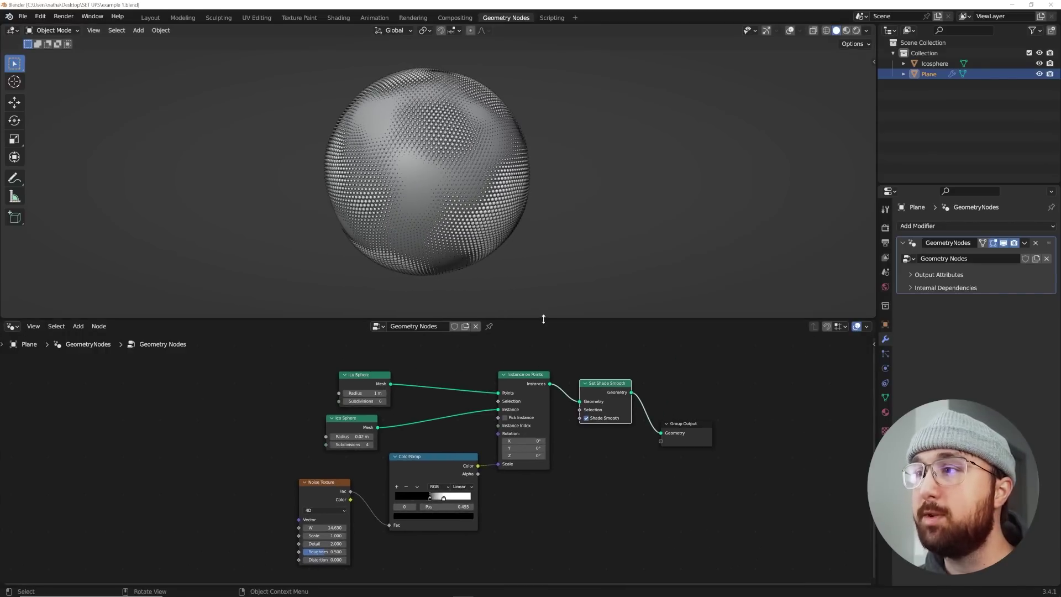
left_click_drag(540, 320, 546, 257)
scroll(545, 216, "up", 4)
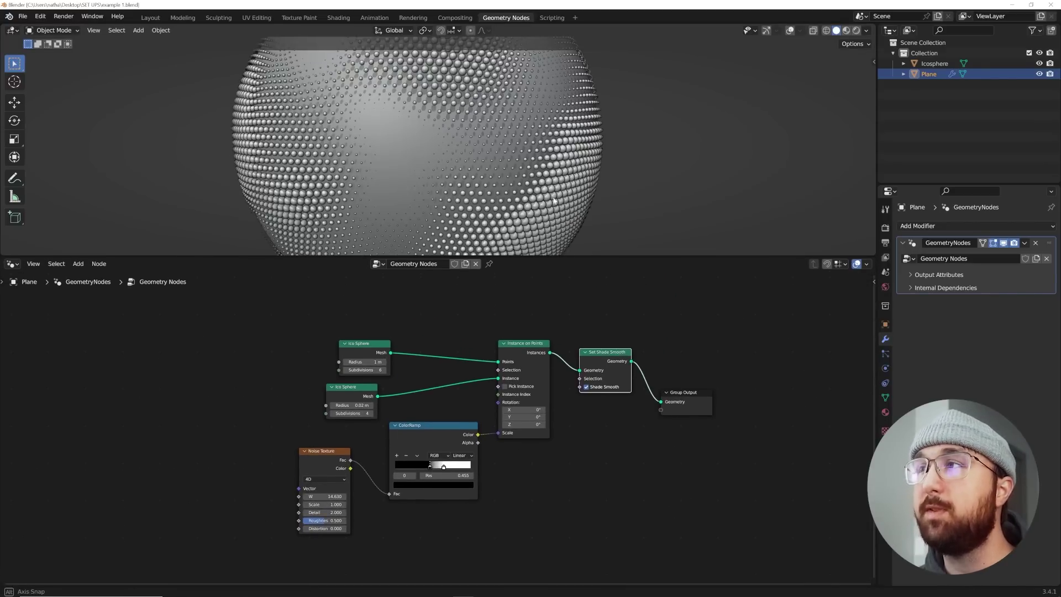
Step: Move the Noise Texture node further left while orbiting around the dotted sphere
middle_click_drag(555, 202, 547, 200)
left_click_drag(315, 456, 233, 446)
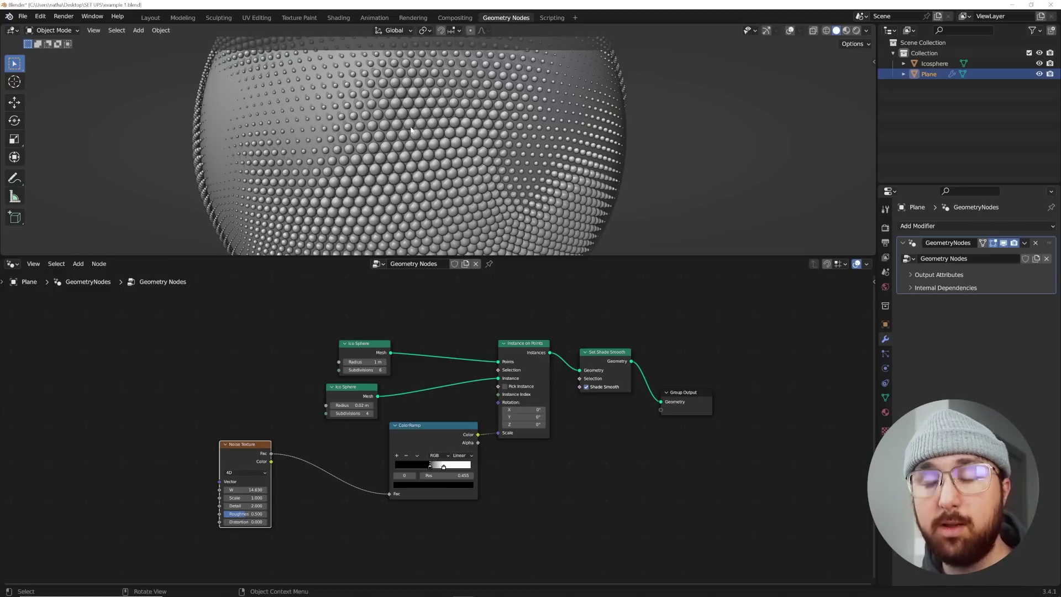
scroll(531, 134, "down", 5)
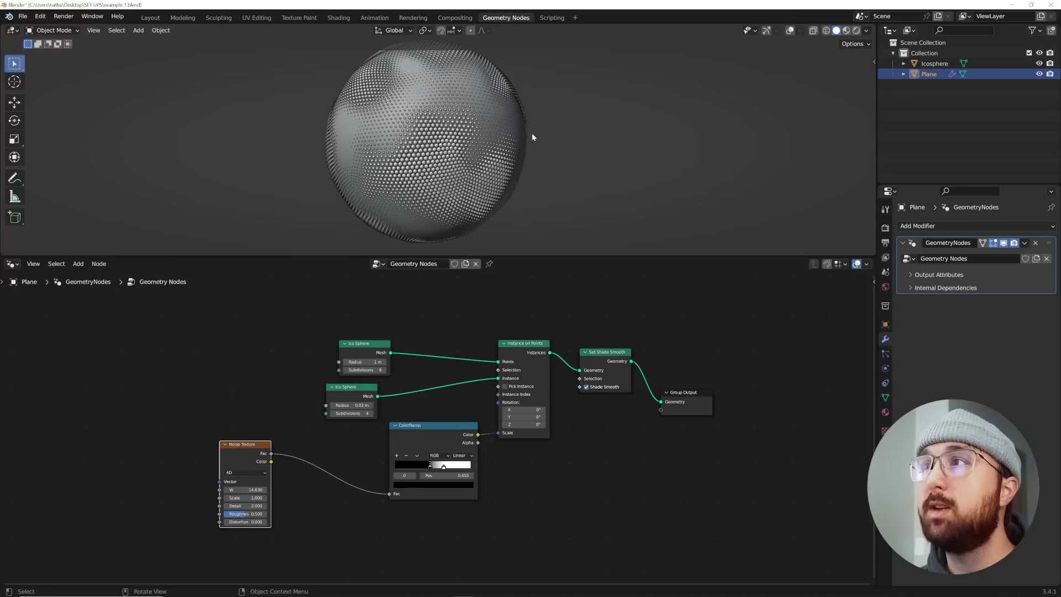
middle_click_drag(532, 134, 439, 147)
scroll(407, 151, "up", 4)
scroll(440, 147, "up", 2)
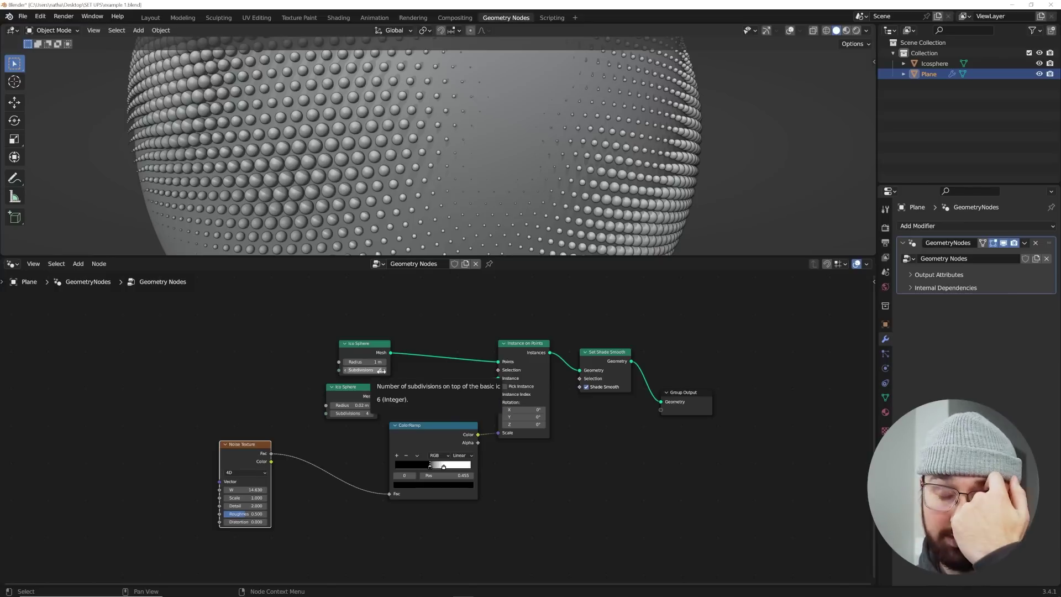
Step: Raise the noise W to preview the dots shifting, and reposition the Instance on Points and Noise nodes
scroll(330, 450, "up", 5)
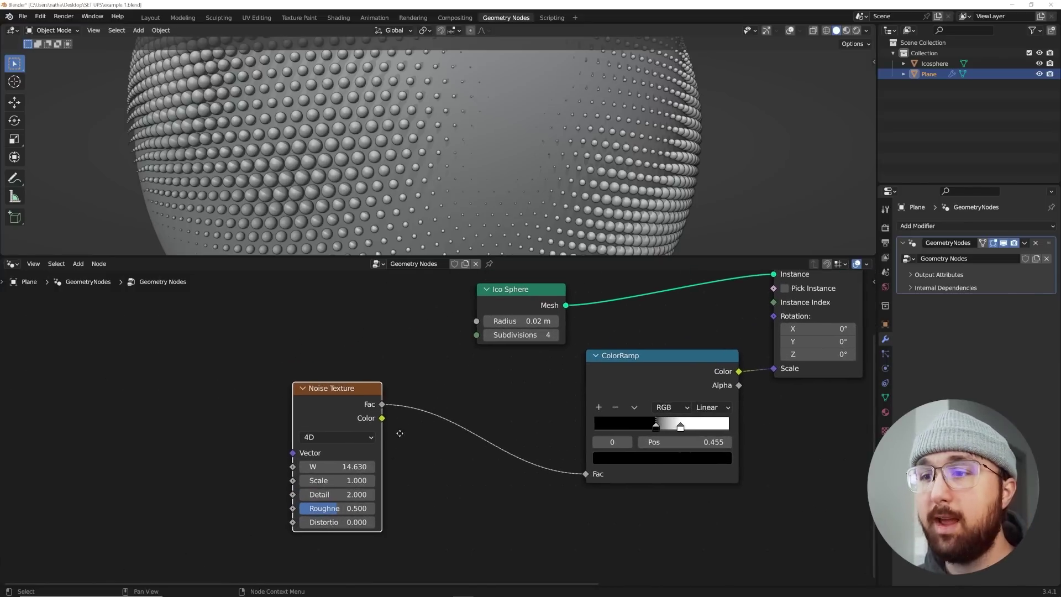
left_click_drag(330, 451, 425, 454)
scroll(450, 212, "down", 2)
scroll(451, 214, "down", 3)
scroll(335, 439, "down", 4)
scroll(480, 343, "up", 1)
left_click_drag(480, 344, 488, 330)
middle_click_drag(241, 449, 371, 430)
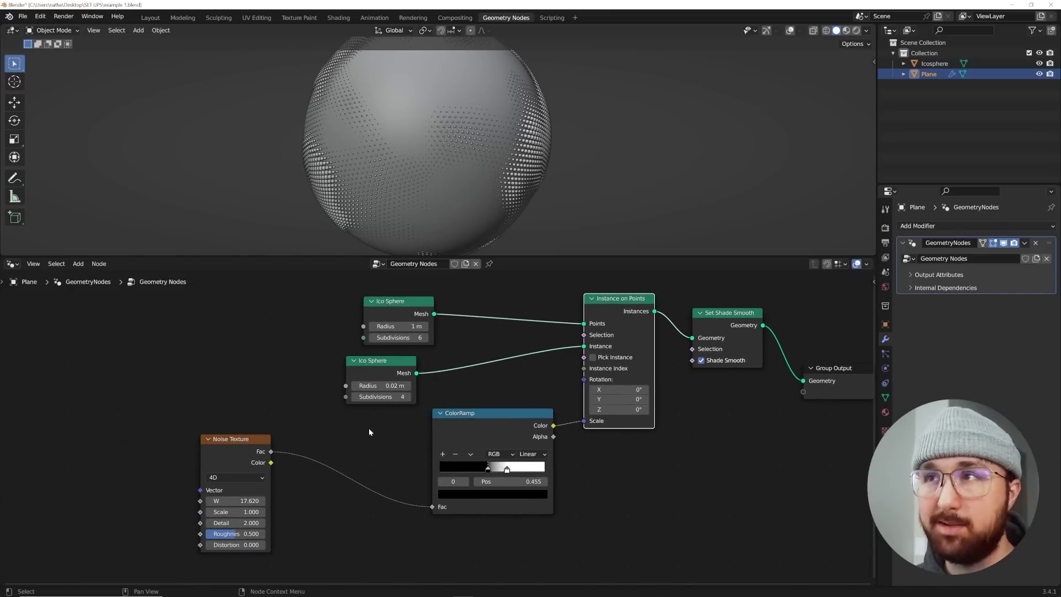
left_click_drag(245, 447, 300, 441)
middle_click_drag(409, 232, 530, 182)
Step: Try noise W values up to 18.8, then enter 0 and move the node up-left
left_click_drag(290, 495, 314, 494, "shift")
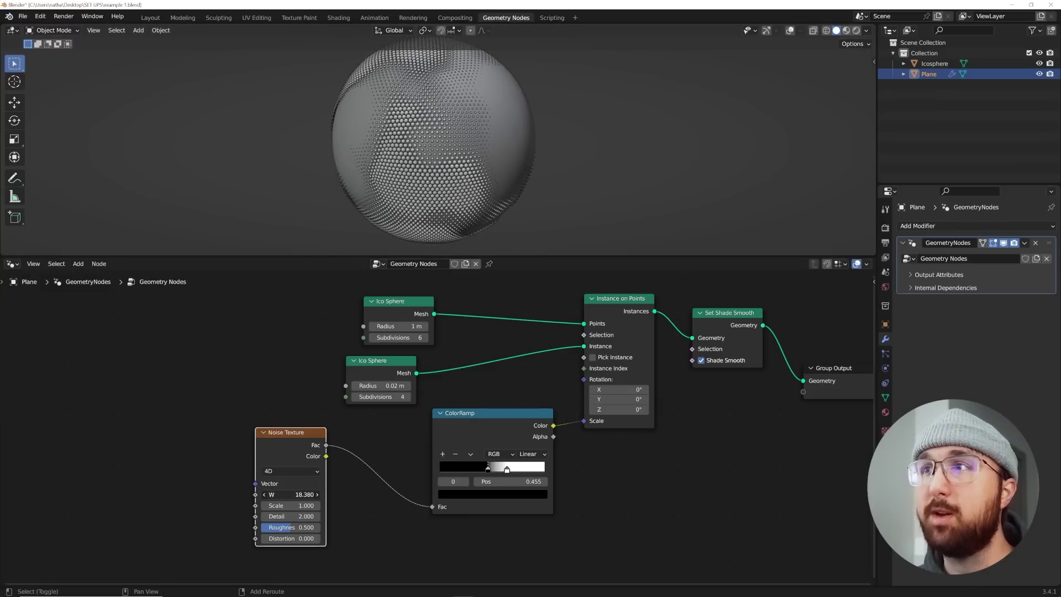
mouse_move(530, 167)
middle_mouse_down()
mouse_move(379, 182)
mouse_move(486, 166)
mouse_move(523, 174)
middle_mouse_up()
scroll(518, 182, "up", 2)
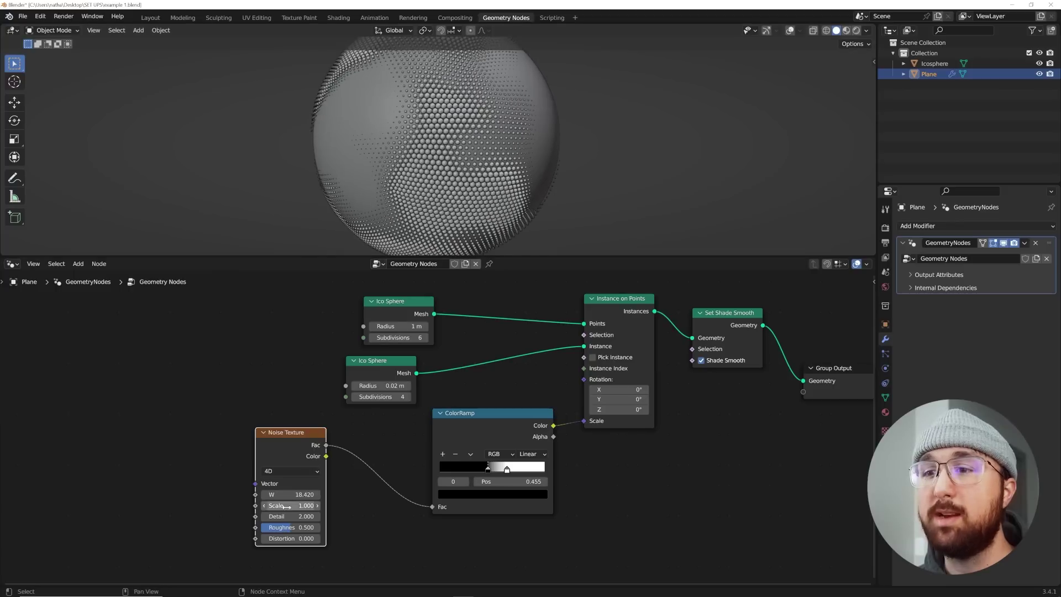
left_click_drag(299, 494, 313, 494)
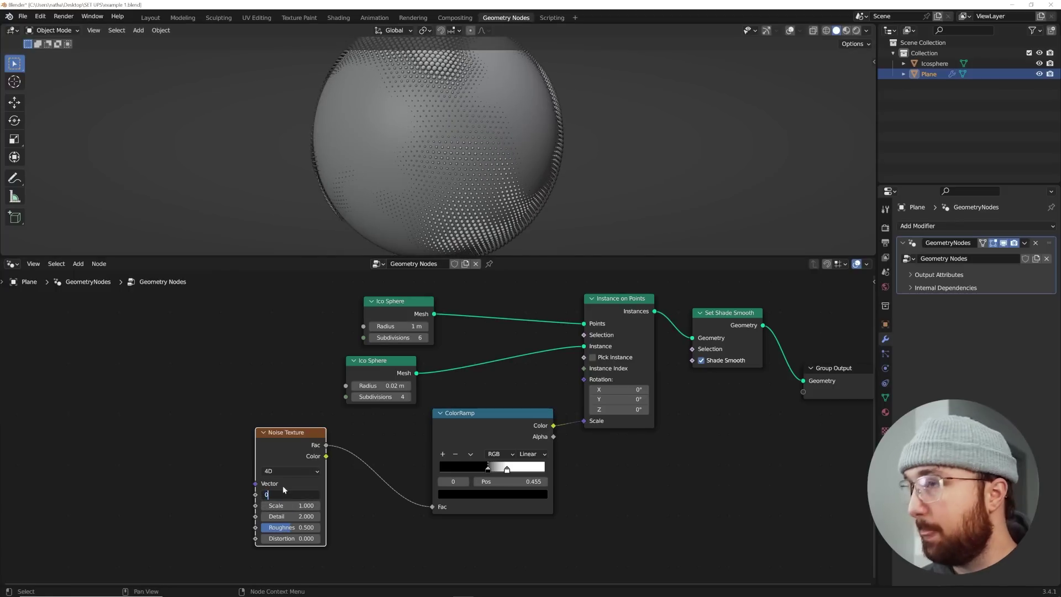
key("Return")
left_click_drag(276, 430, 231, 379)
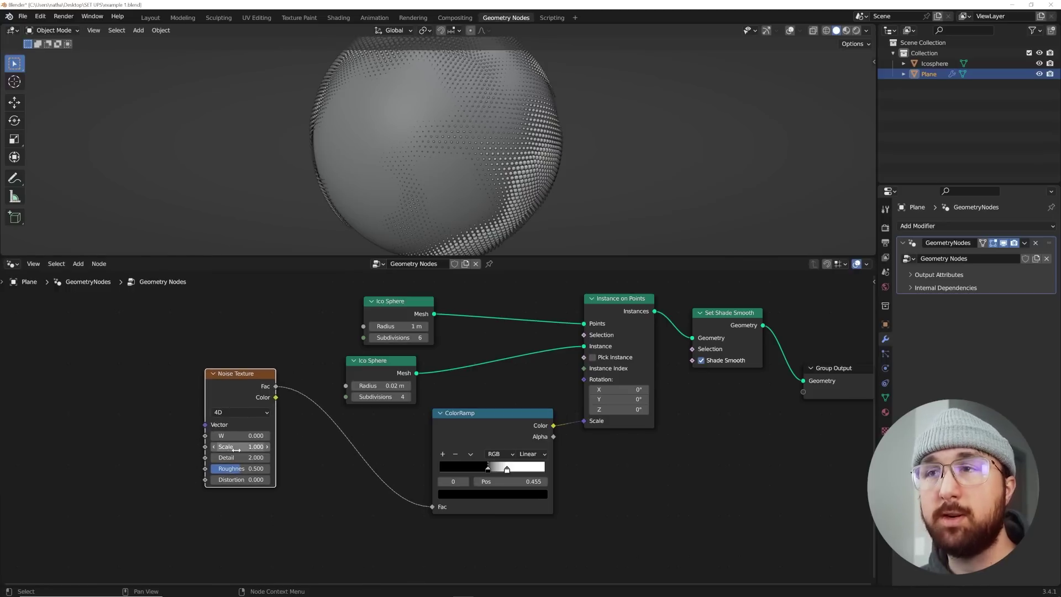
middle_click_drag(605, 175, 408, 243)
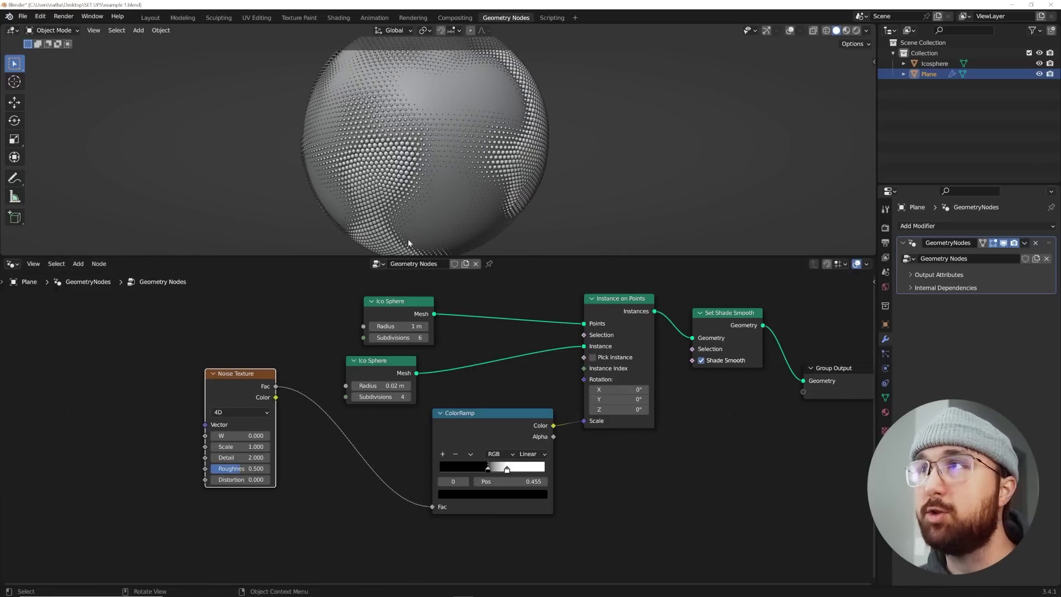
Step: Reset the noise W to 0 again and duplicate the Noise Texture node below the original
left_click_drag(229, 437, 237, 438)
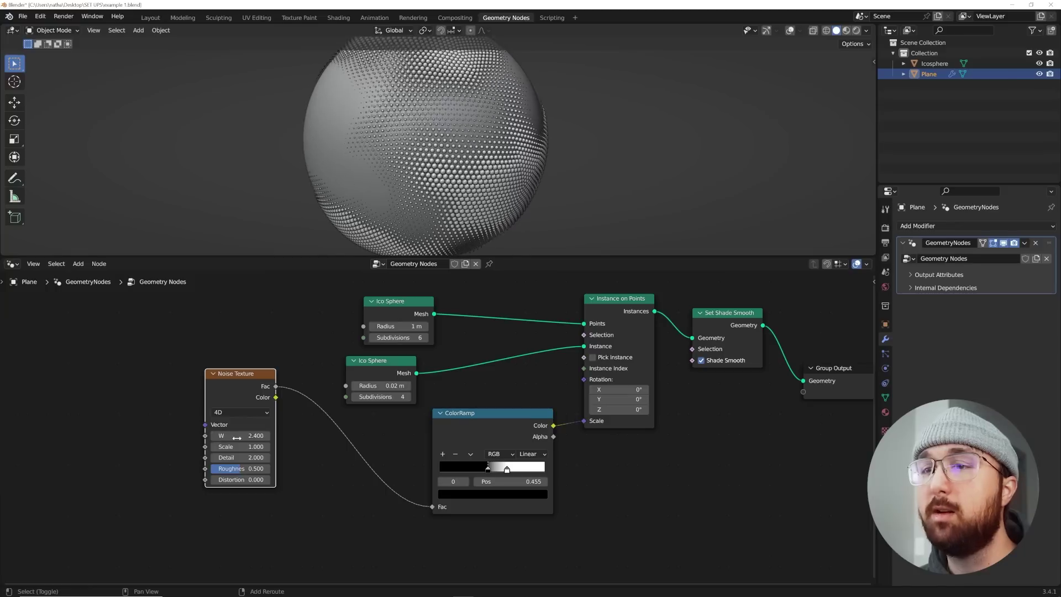
key("ctrl+v")
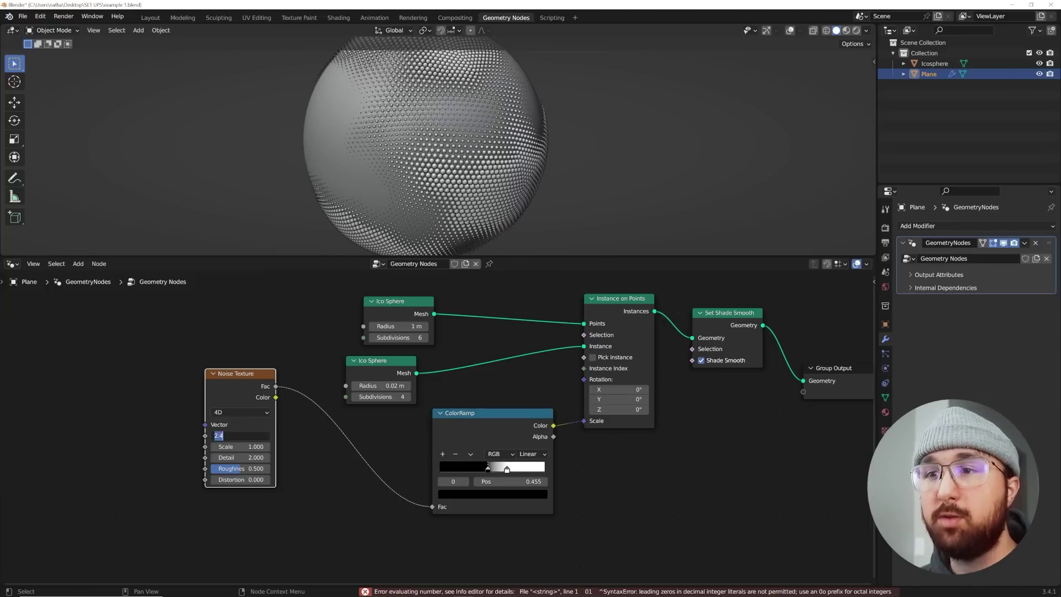
key("Return")
left_click_drag(252, 376, 250, 341)
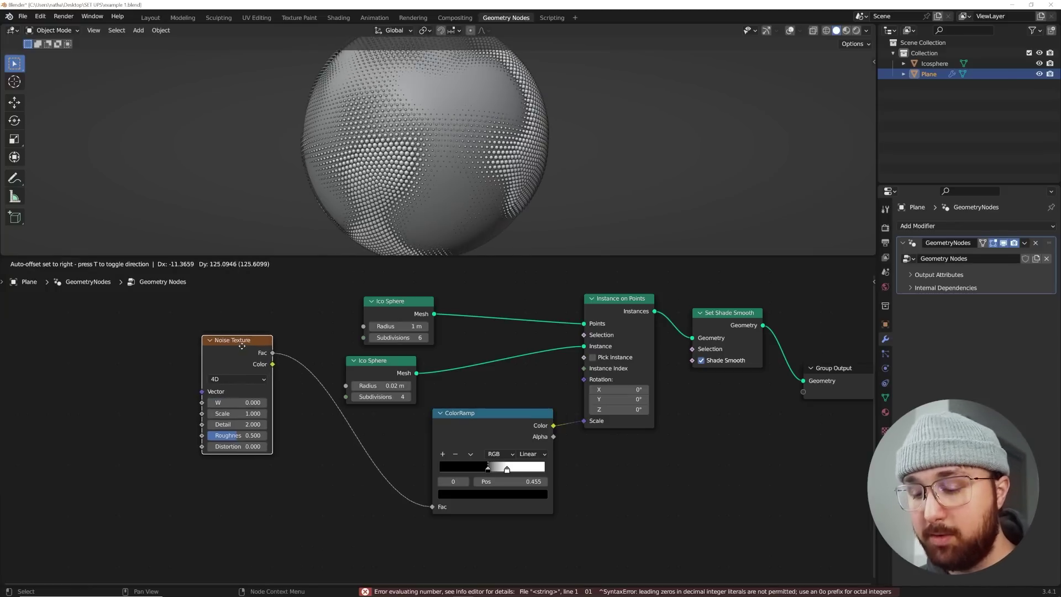
key("shift+d")
left_click(246, 466)
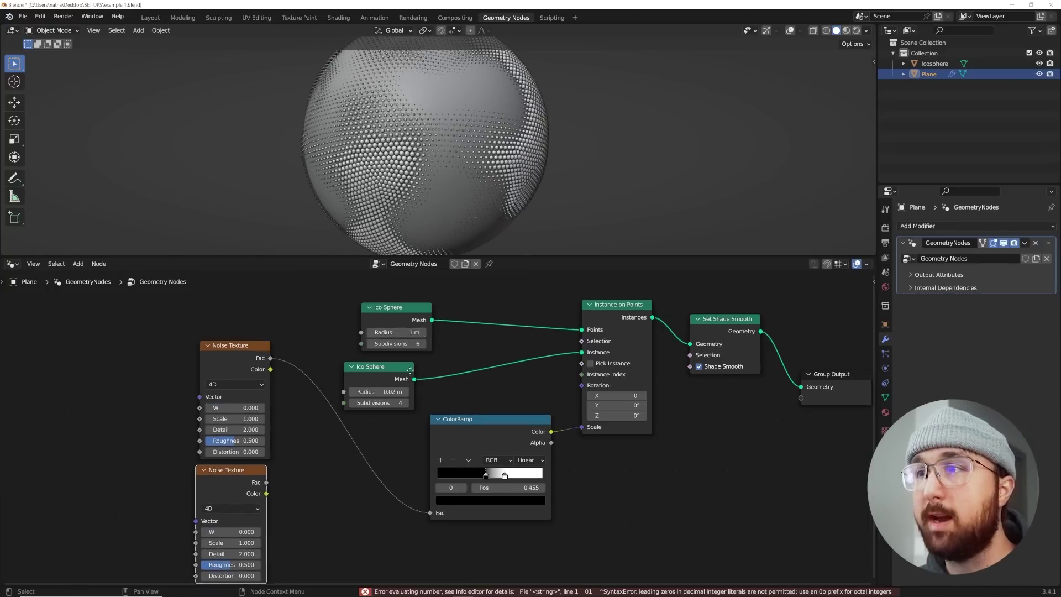
Step: Re-duplicate the noise, insert a Float Mix node before the ColorRamp, and wire the second noise's Fac into B
scroll(376, 391, "down", 1)
key("x")
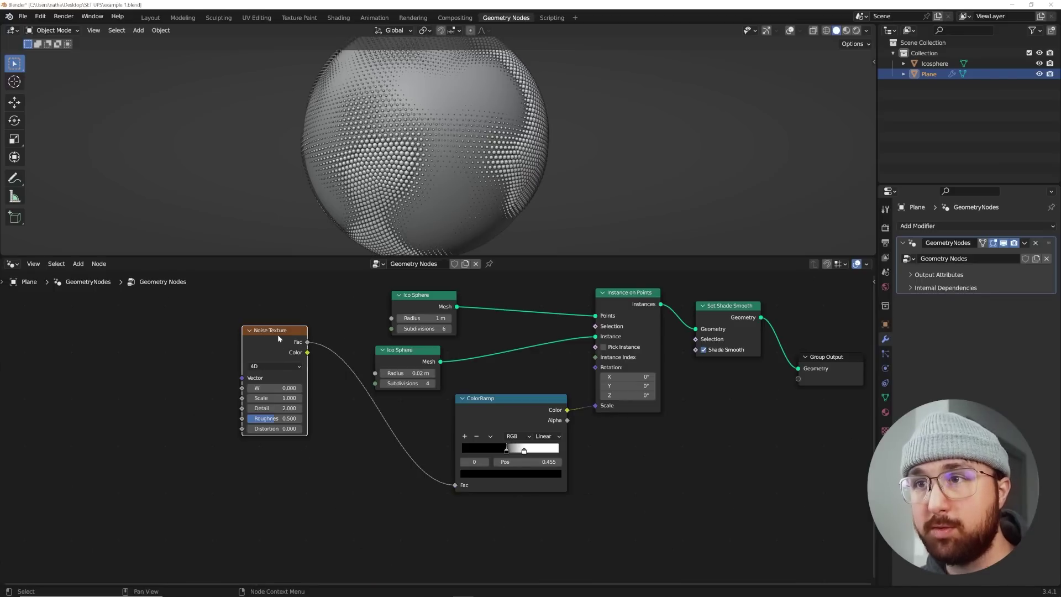
key("shift+d")
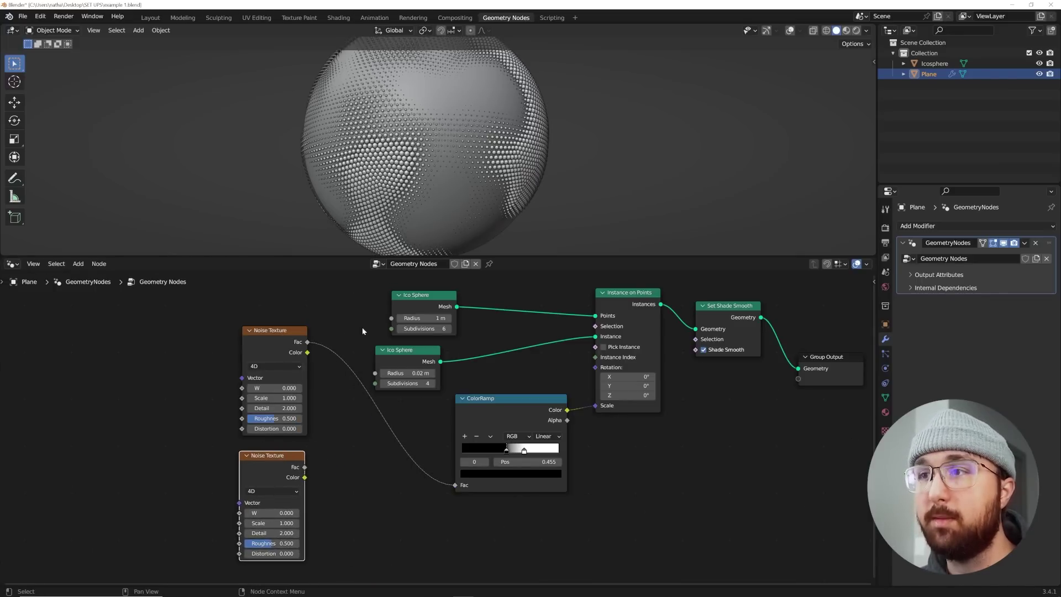
left_click_drag(422, 297, 507, 281)
left_click_drag(441, 361, 393, 321)
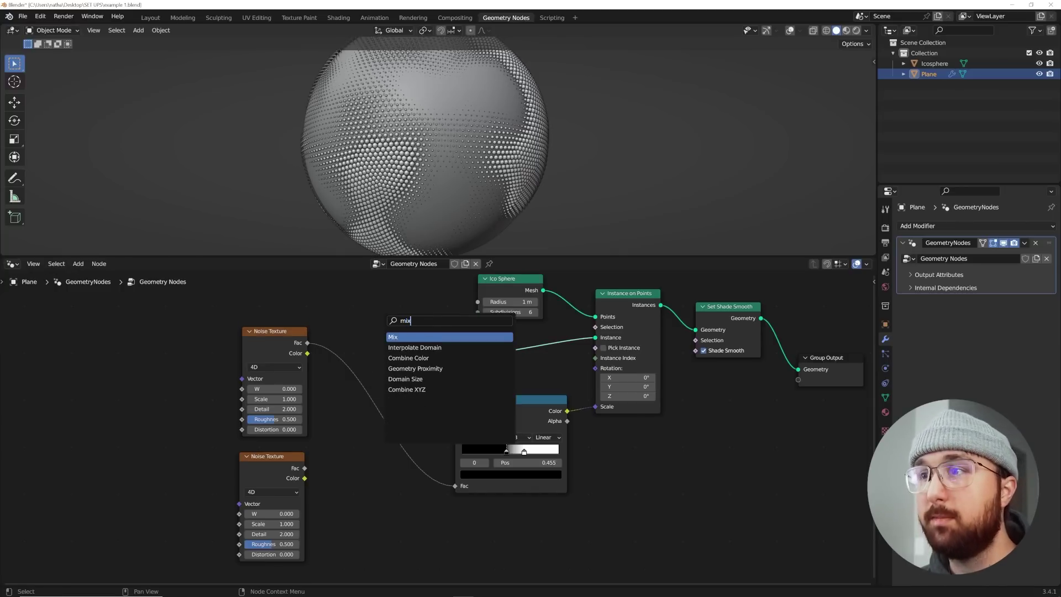
key("Return")
left_click(388, 369)
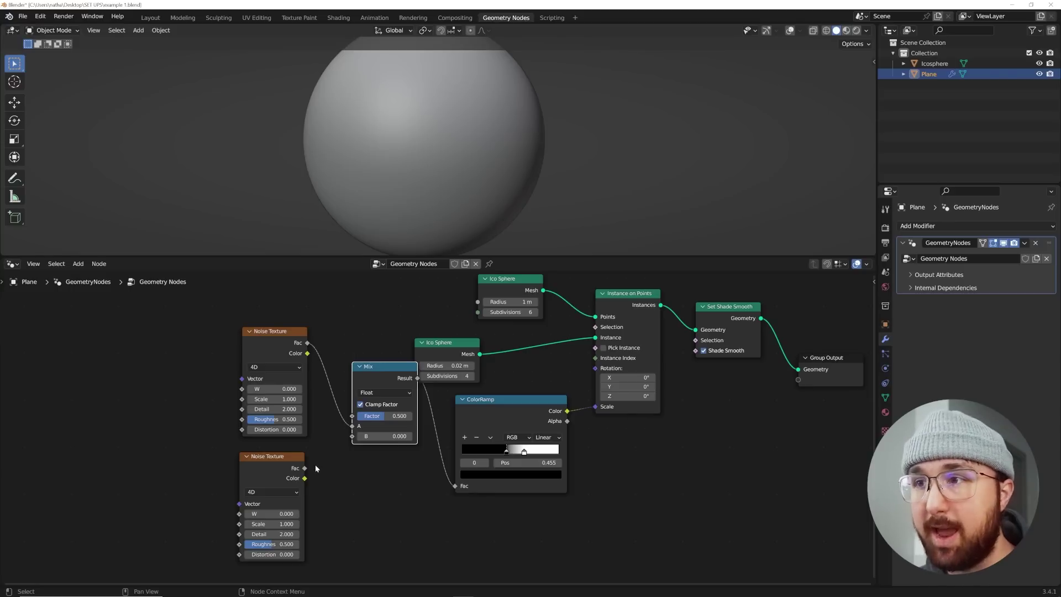
left_click_drag(389, 366, 371, 370)
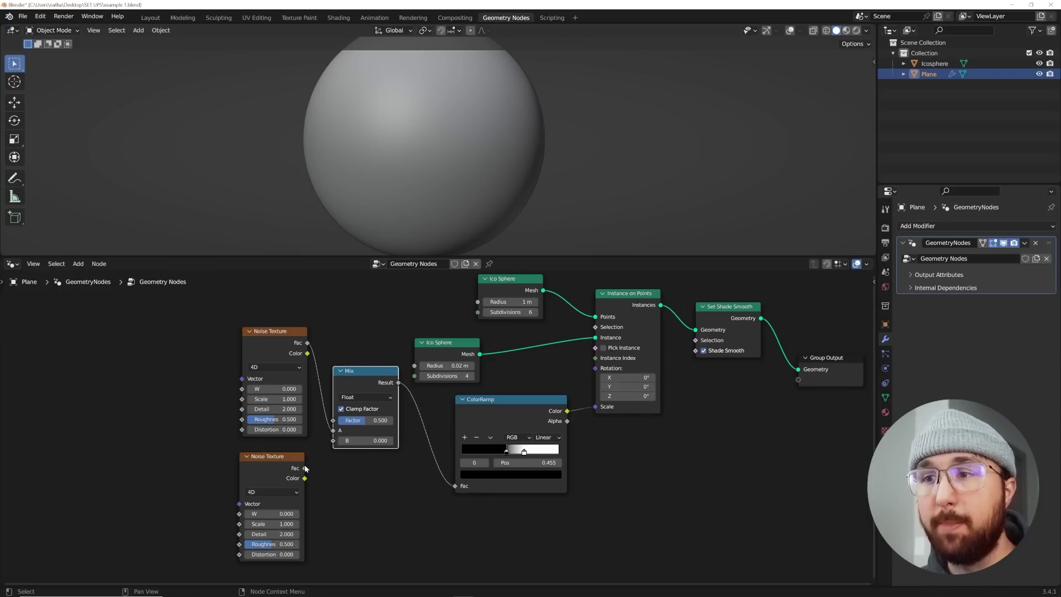
left_click_drag(334, 444, 333, 441)
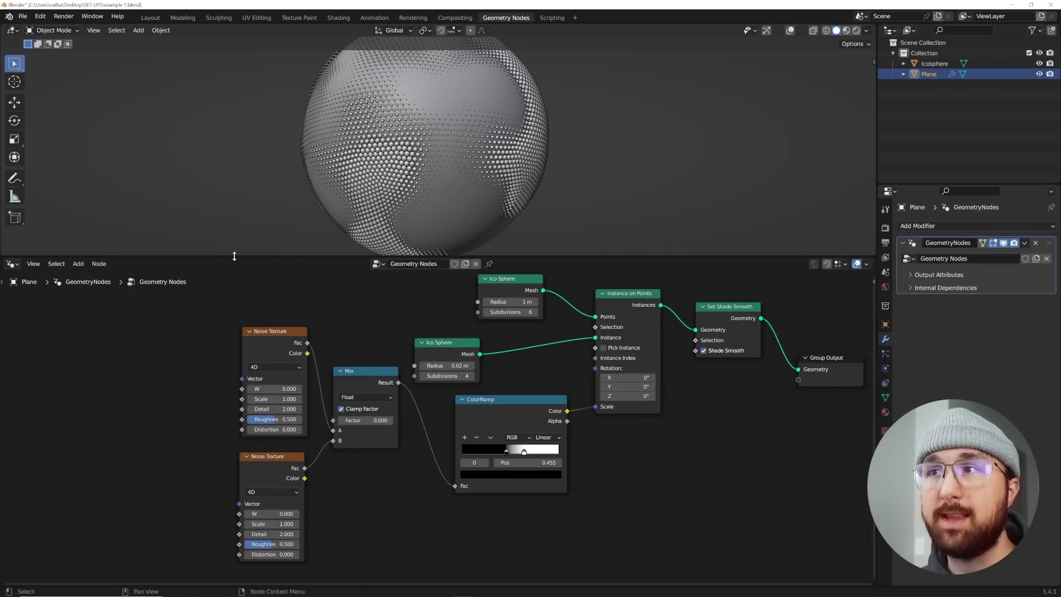
Step: Split a new Timeline area off the viewport and set the animation end frame to 120
left_click_drag(231, 292, 228, 300)
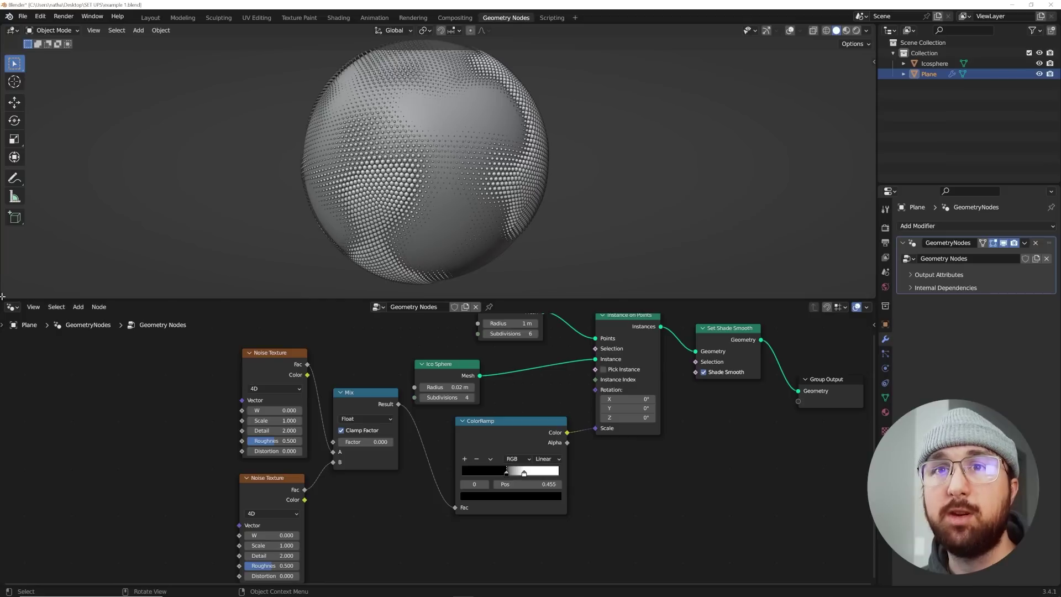
left_click_drag(2, 299, 11, 240)
left_click(12, 244)
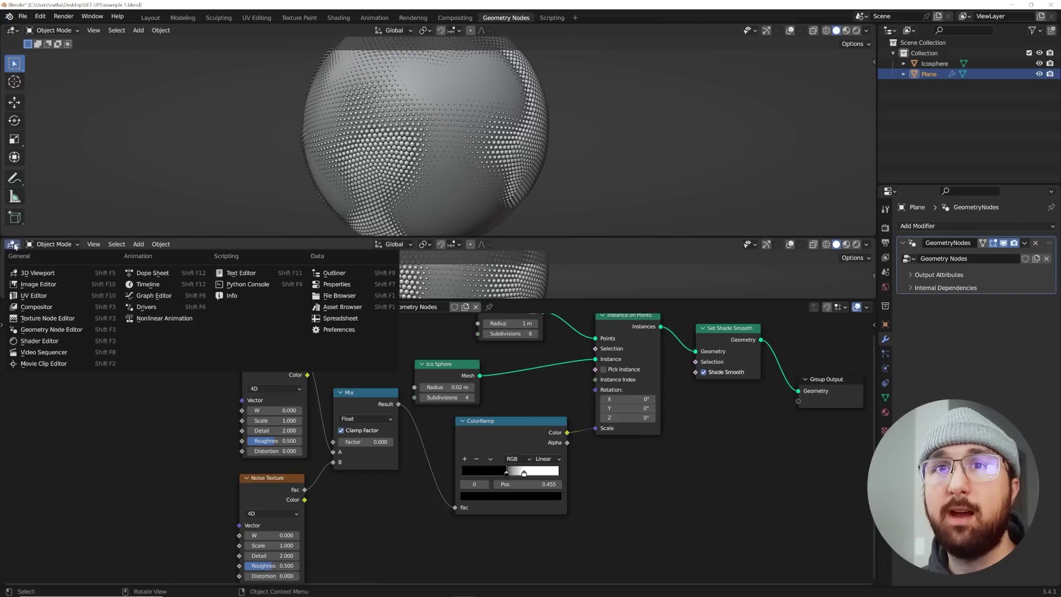
left_click(150, 285)
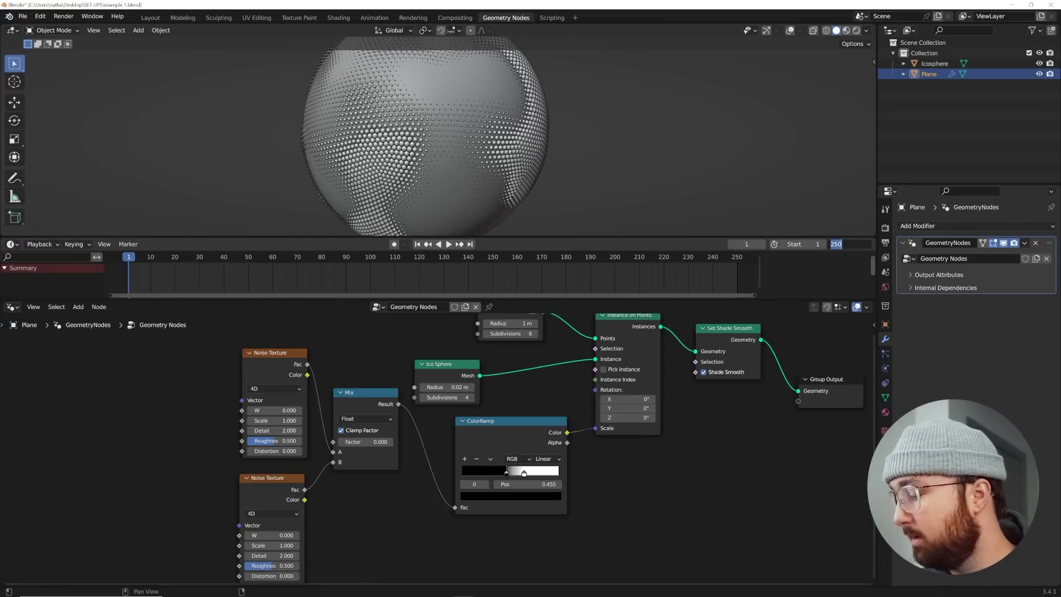
key("Return")
middle_click_drag(319, 267, 465, 272, "ctrl")
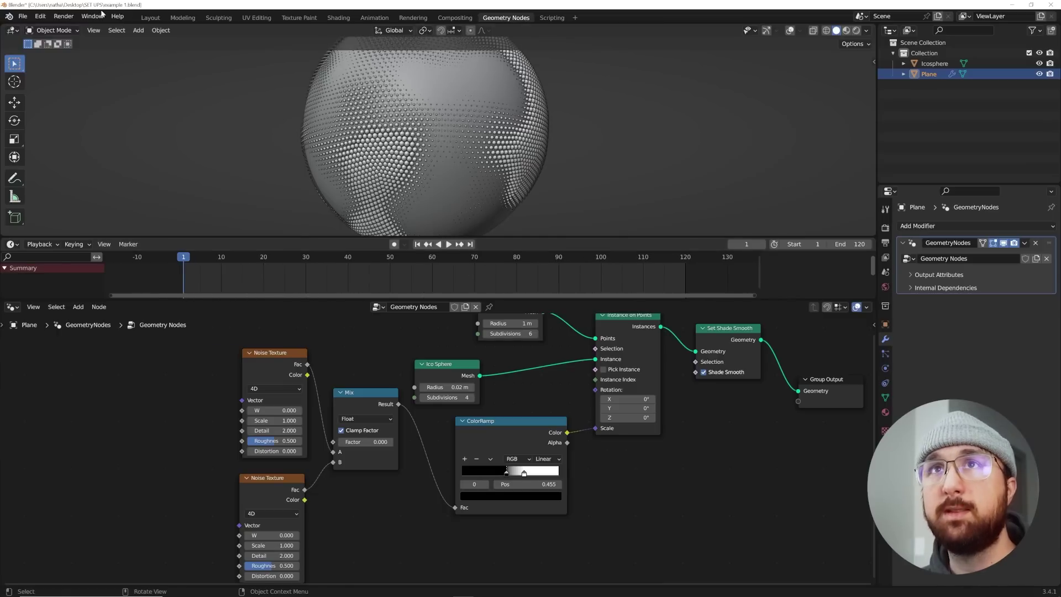
left_click(42, 21)
left_click(64, 165)
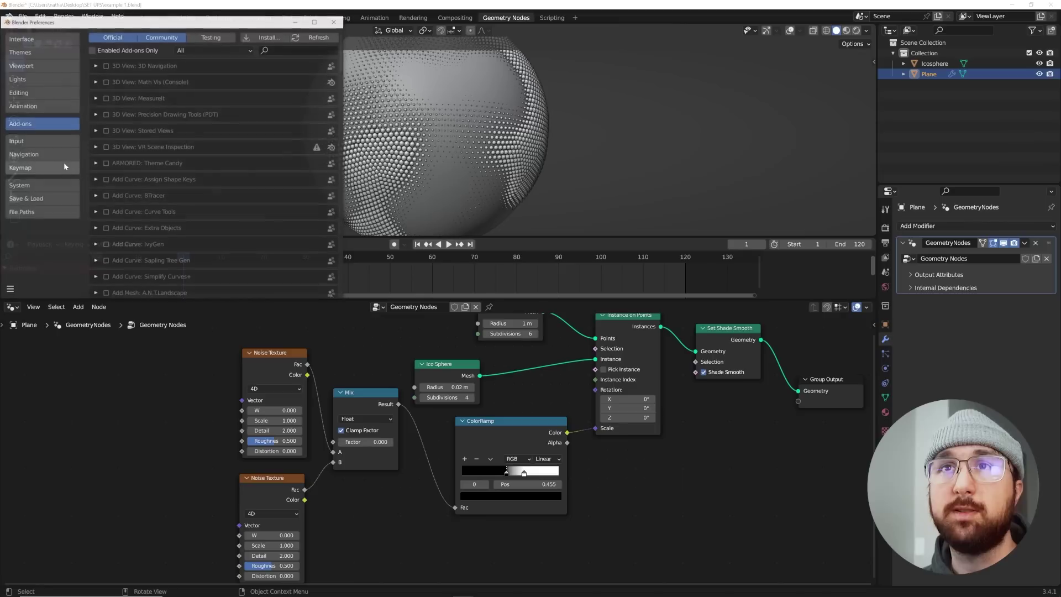
left_click(41, 105)
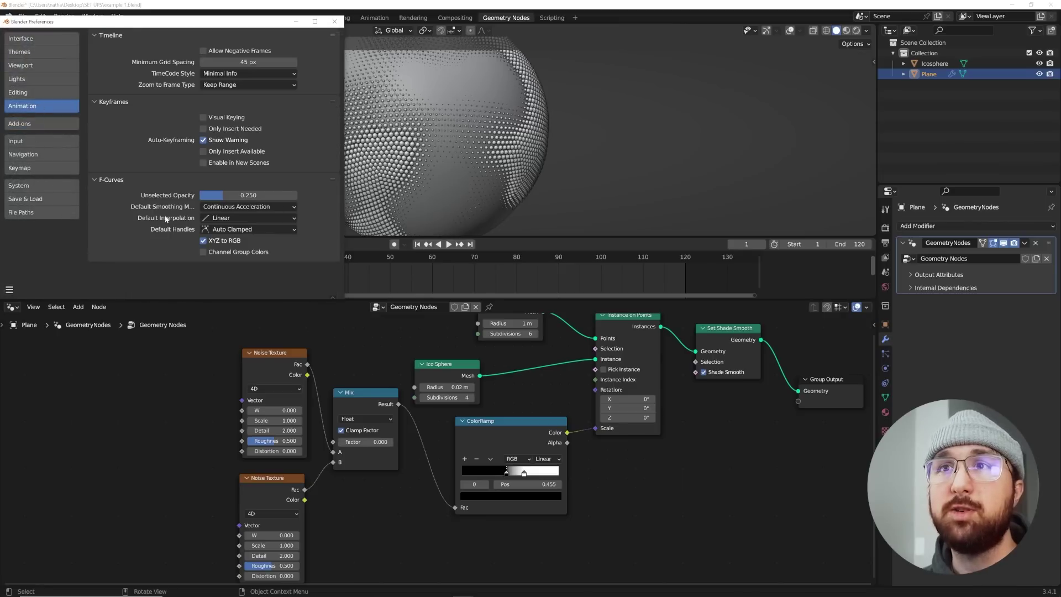
left_click(211, 219)
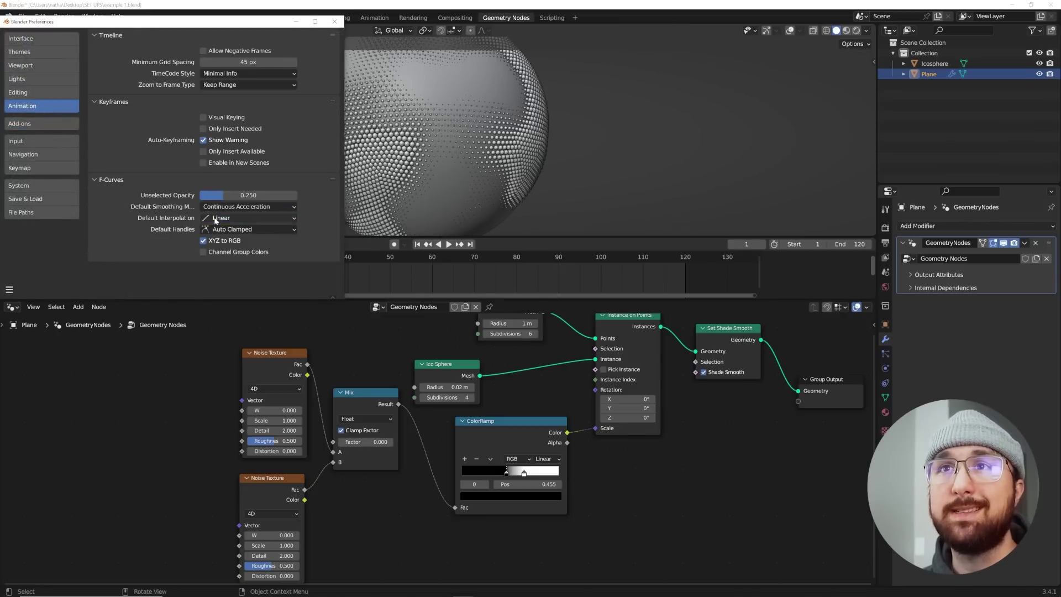
left_click(221, 218)
left_click(135, 150)
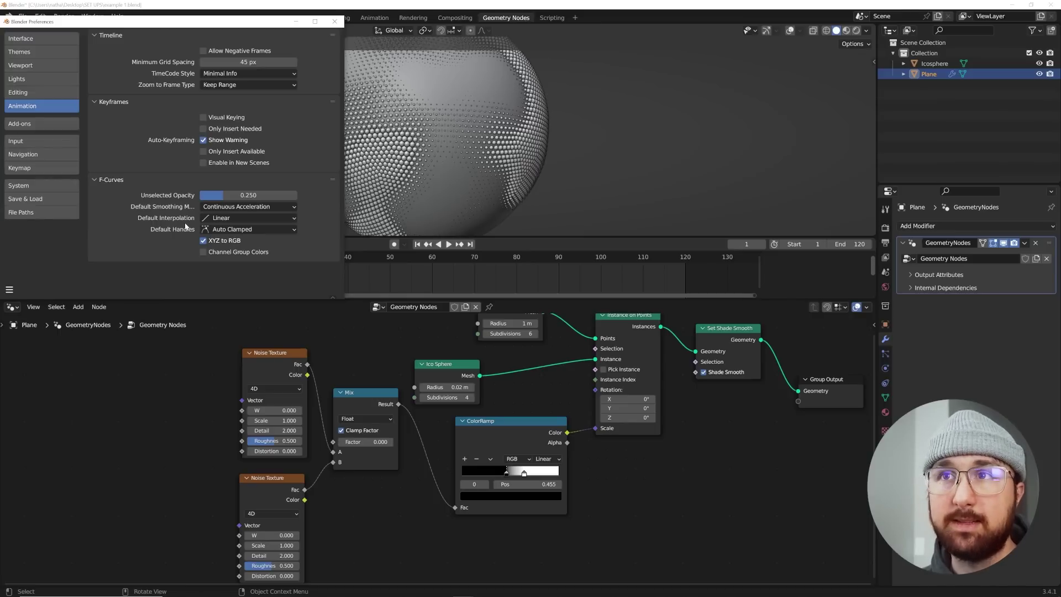
left_click(223, 219)
left_click(133, 152)
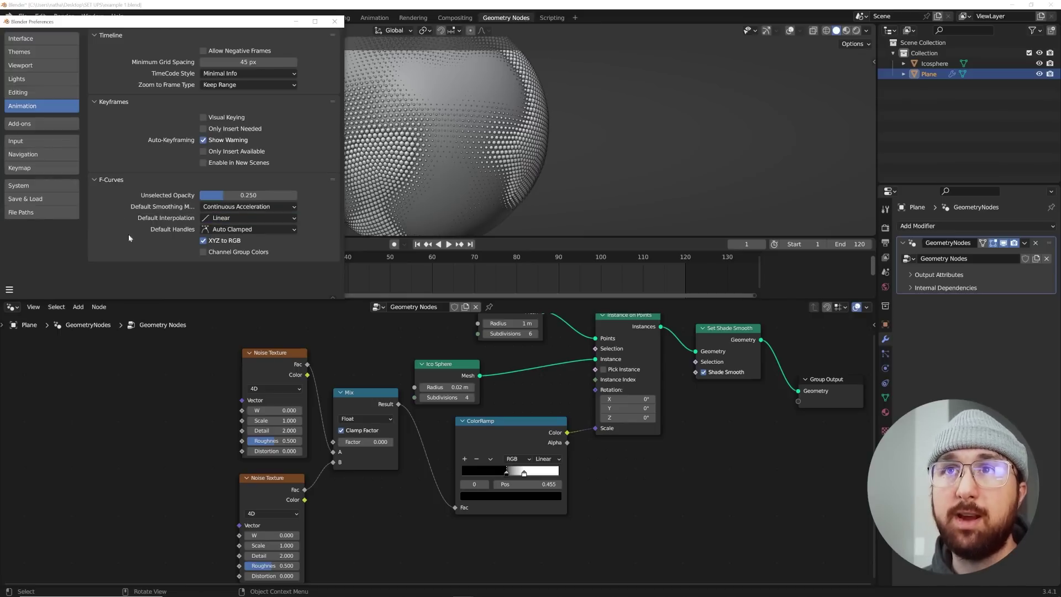
left_click(335, 22)
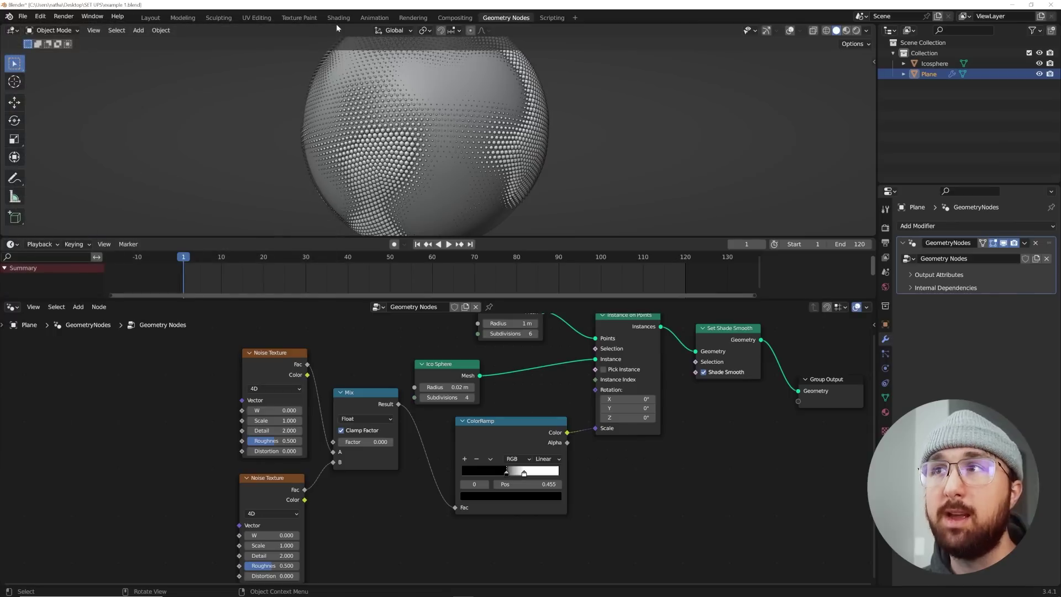
Step: At frame 0, keyframe the upper noise W and the Mix factor
scroll(386, 387, "down", 2)
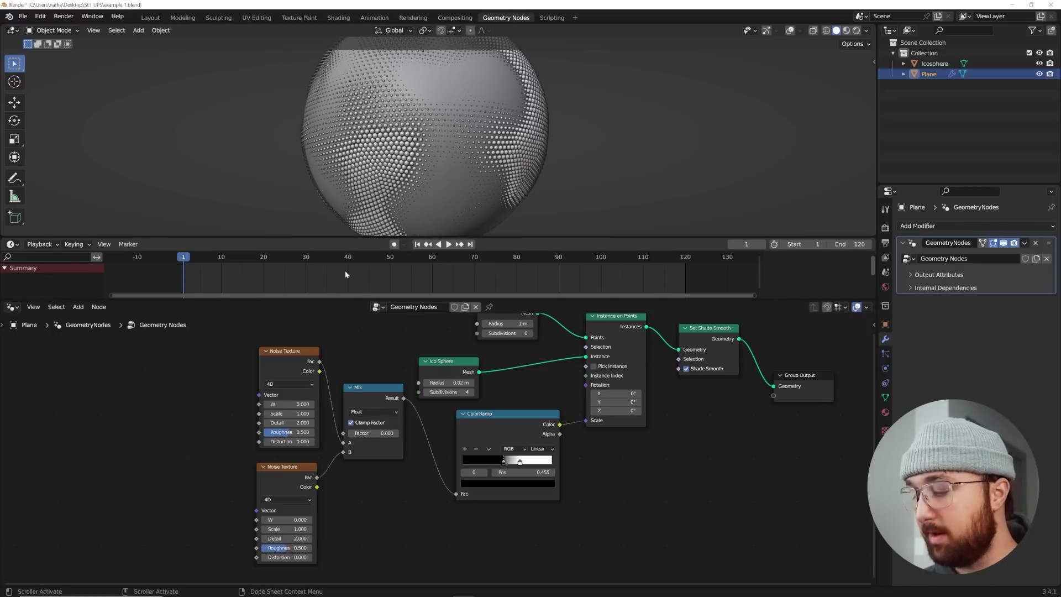
left_click(179, 257)
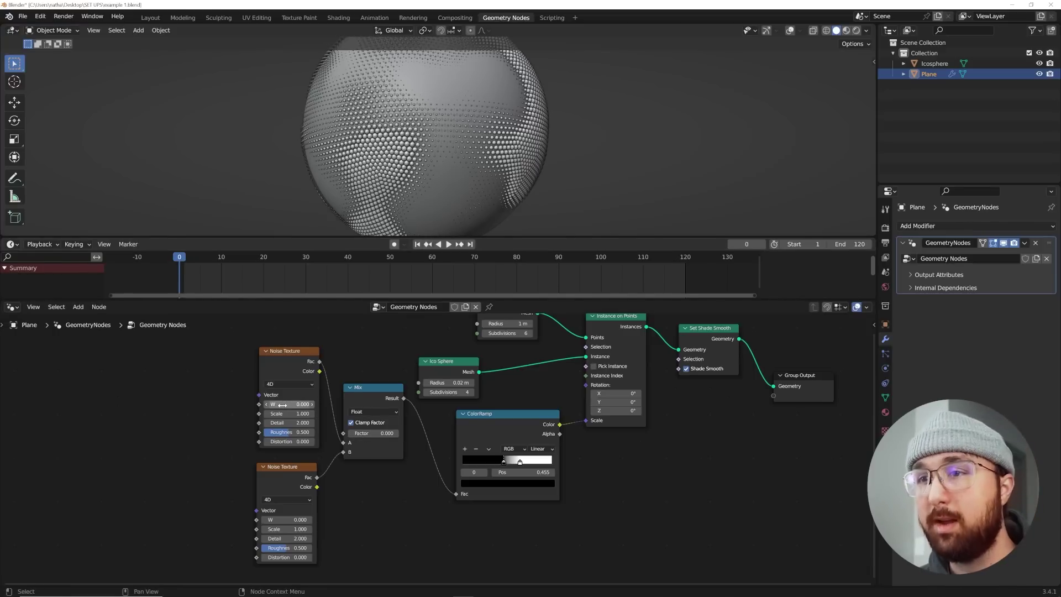
scroll(283, 404, "up", 3)
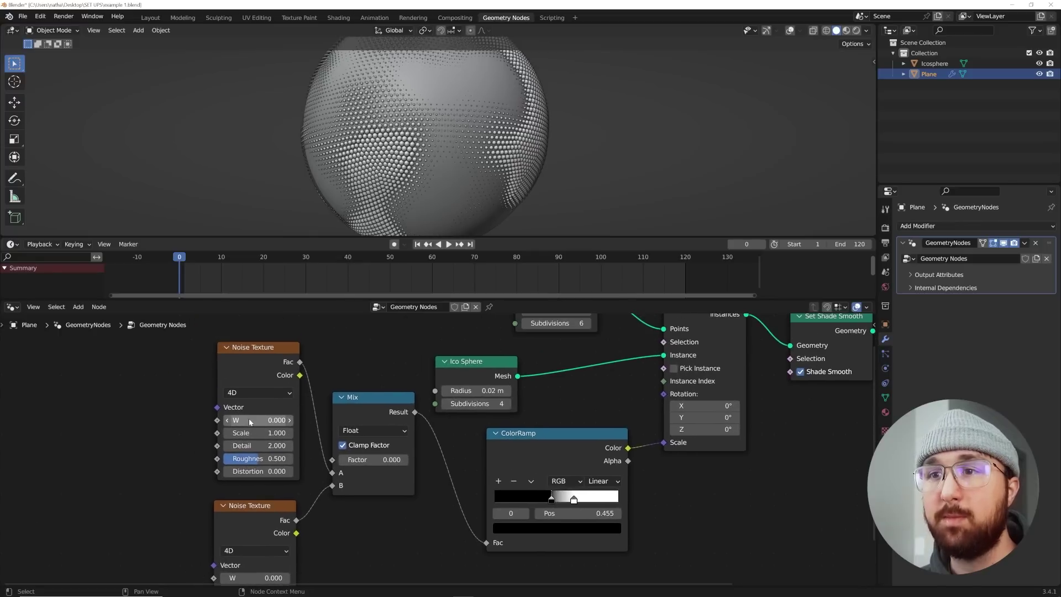
key("i")
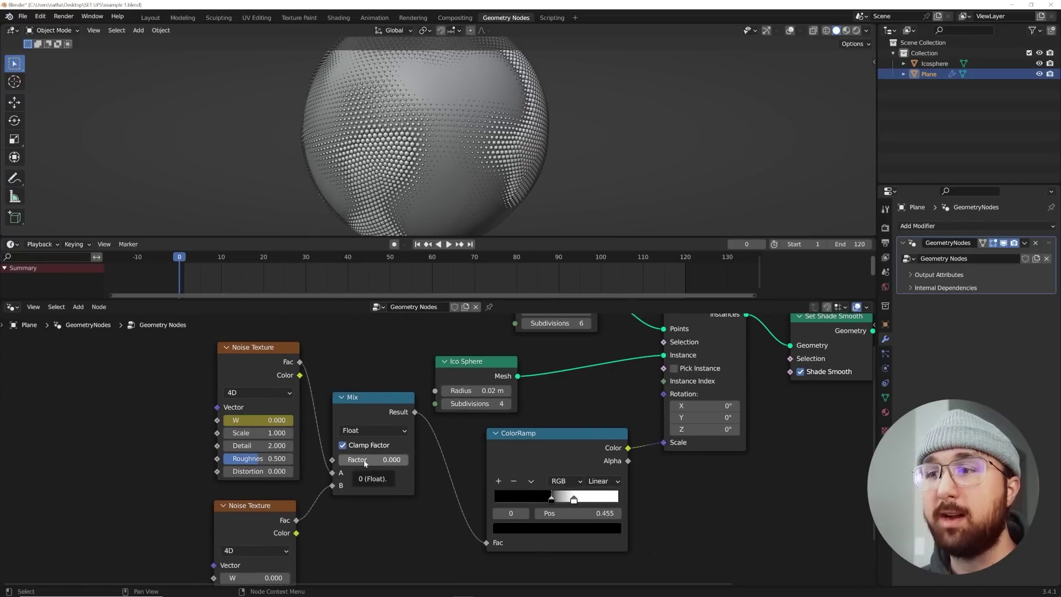
key("i")
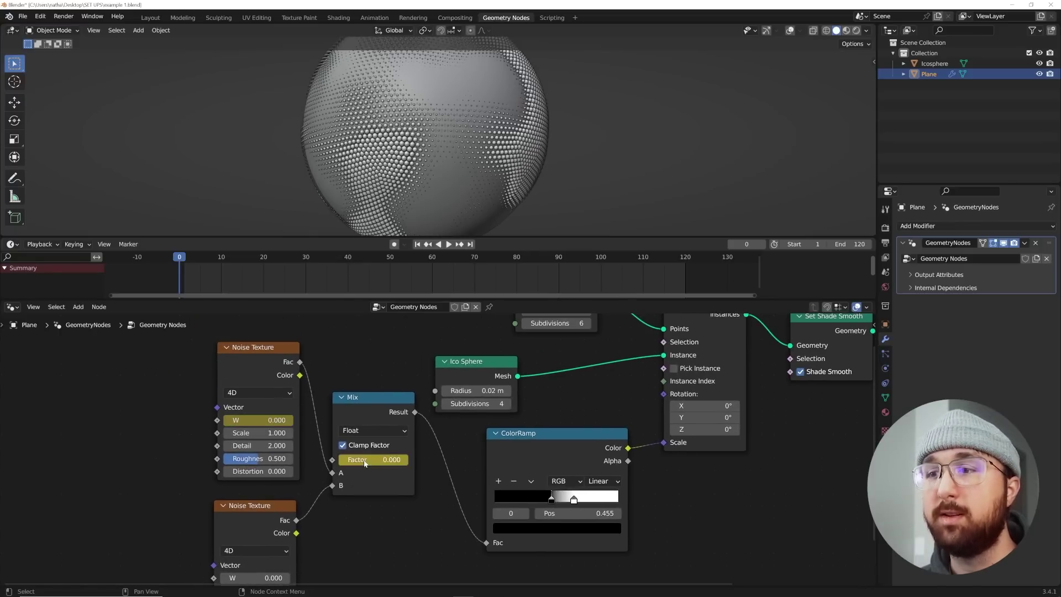
Step: At frame 120, keyframe the Mix factor at 1 and the upper noise W at 5
left_click(470, 243)
left_click_drag(364, 460, 398, 459)
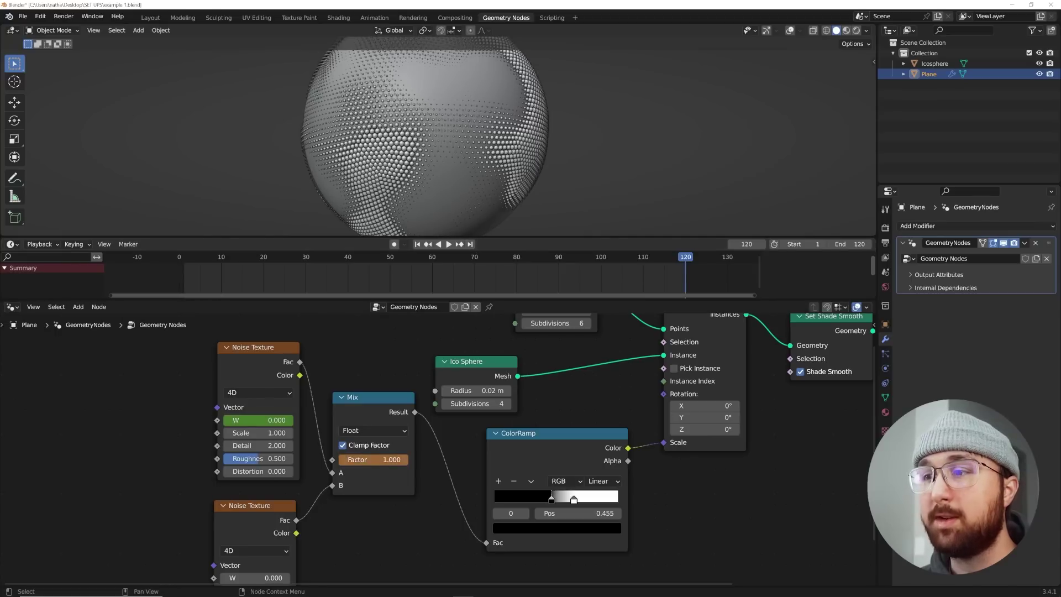
key("i")
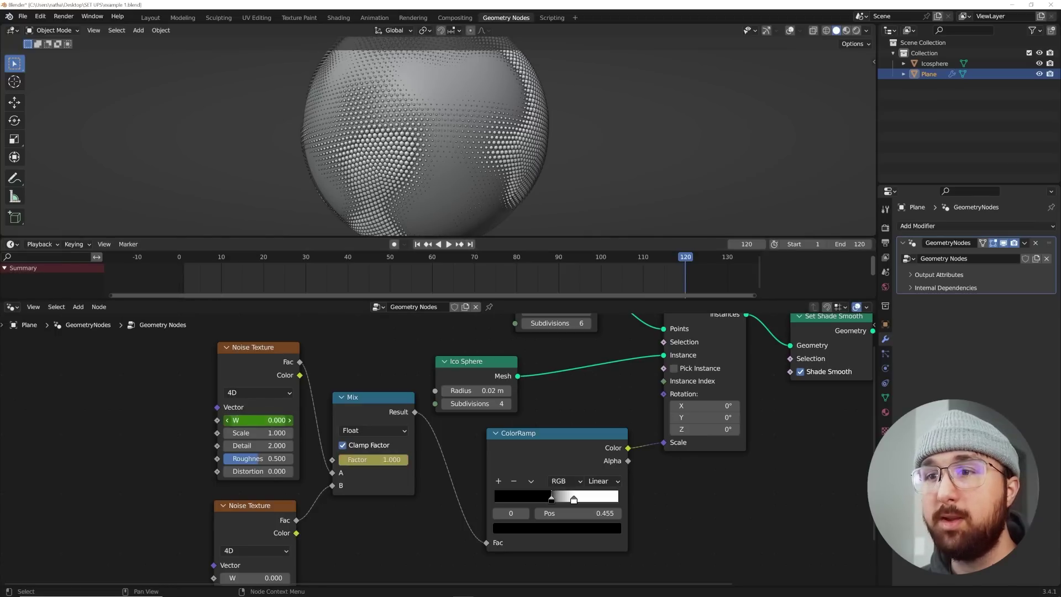
left_click(258, 420)
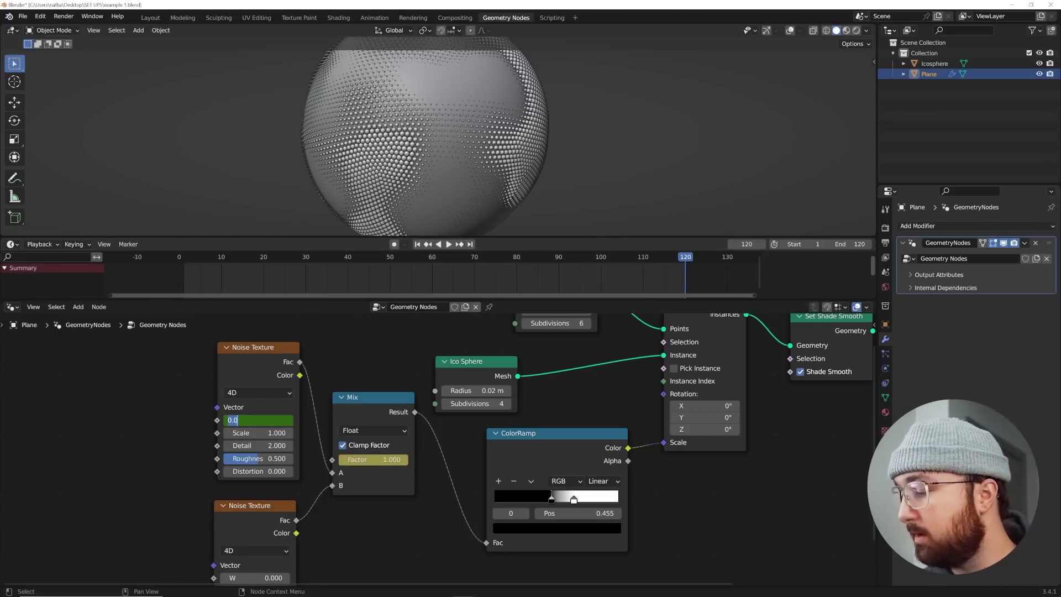
type("5")
key("Return")
key("i")
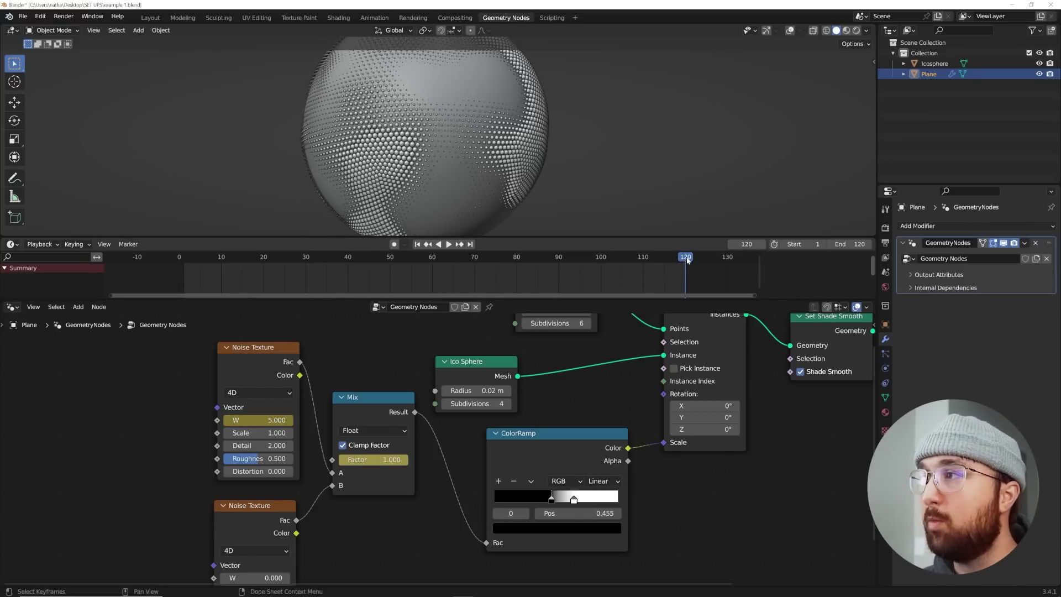
Step: Keyframe the lower noise W at frame 120, then set it to -5 and key it at frame 0
middle_click_drag(317, 527, 380, 436)
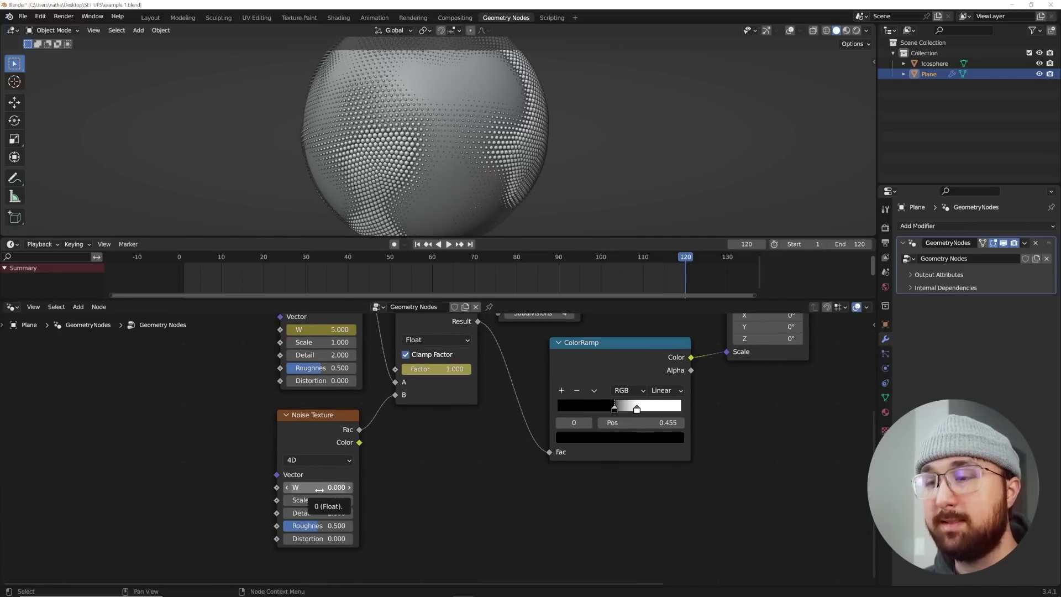
key("i")
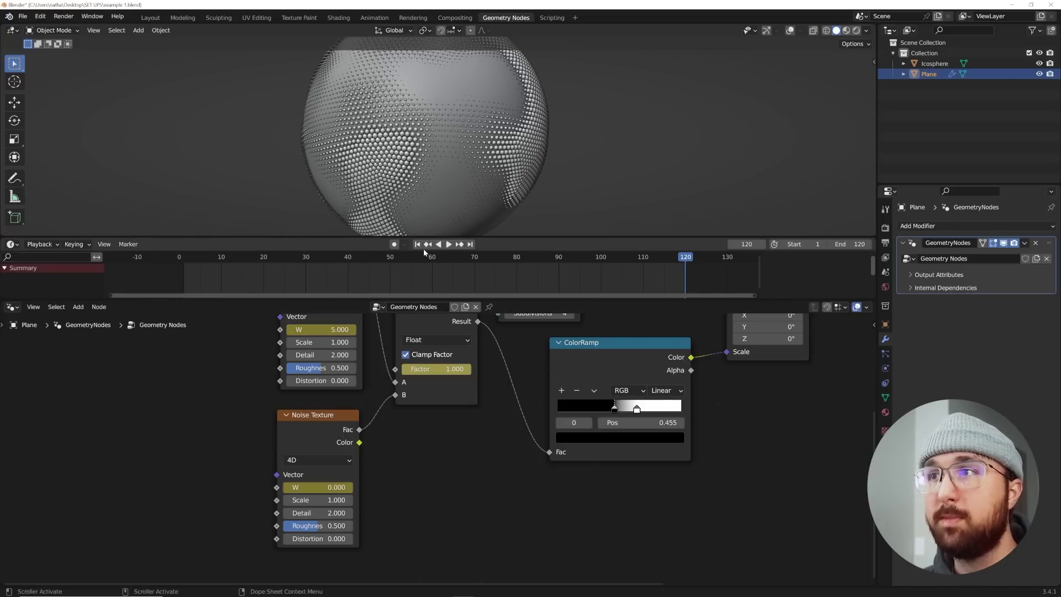
key("shift+Left")
key("Left")
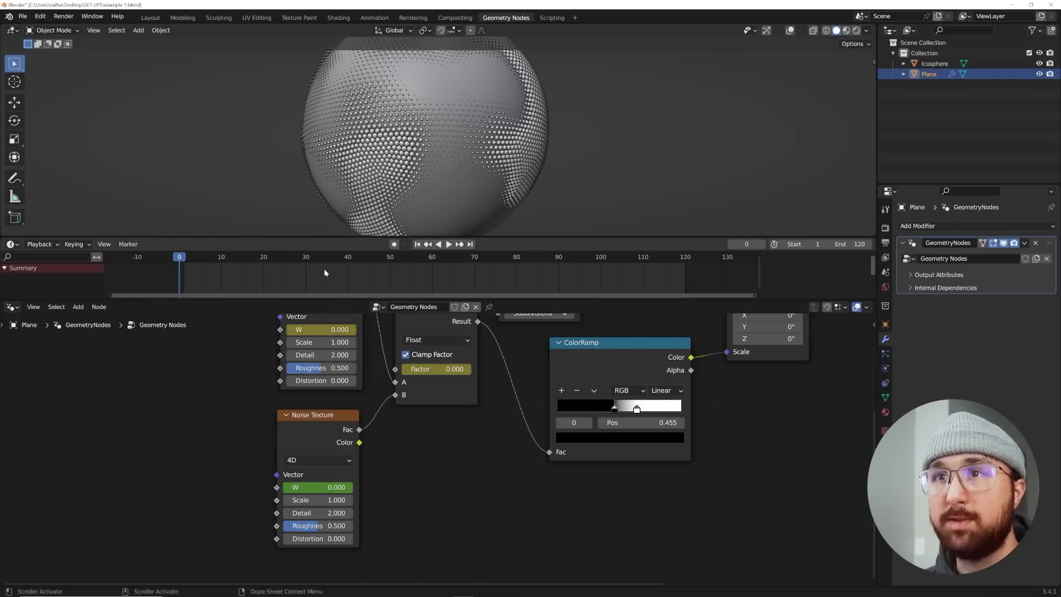
double_click(318, 487)
type("-5")
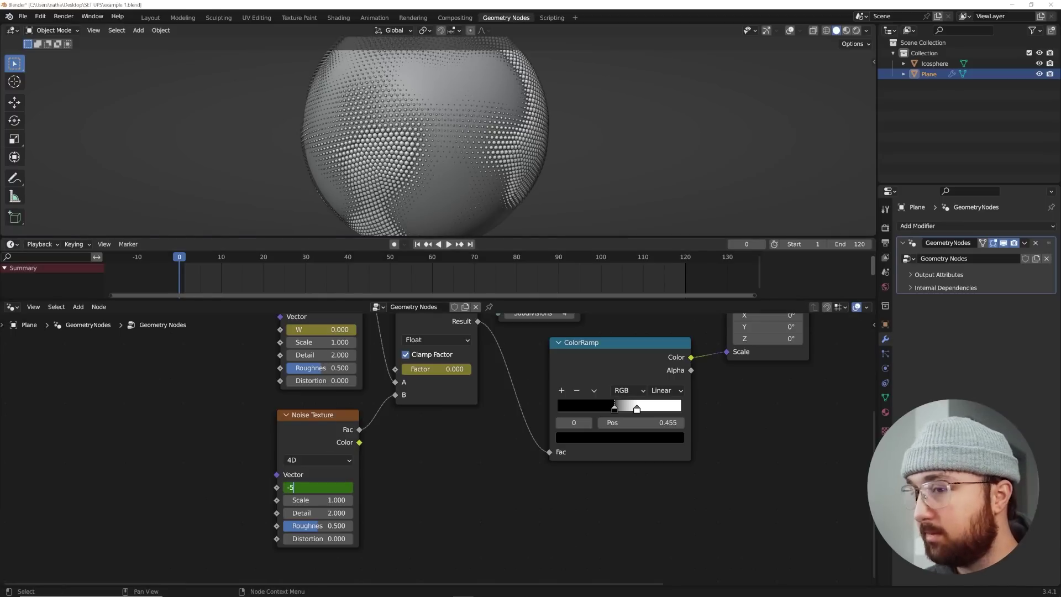
key("Return")
key("i")
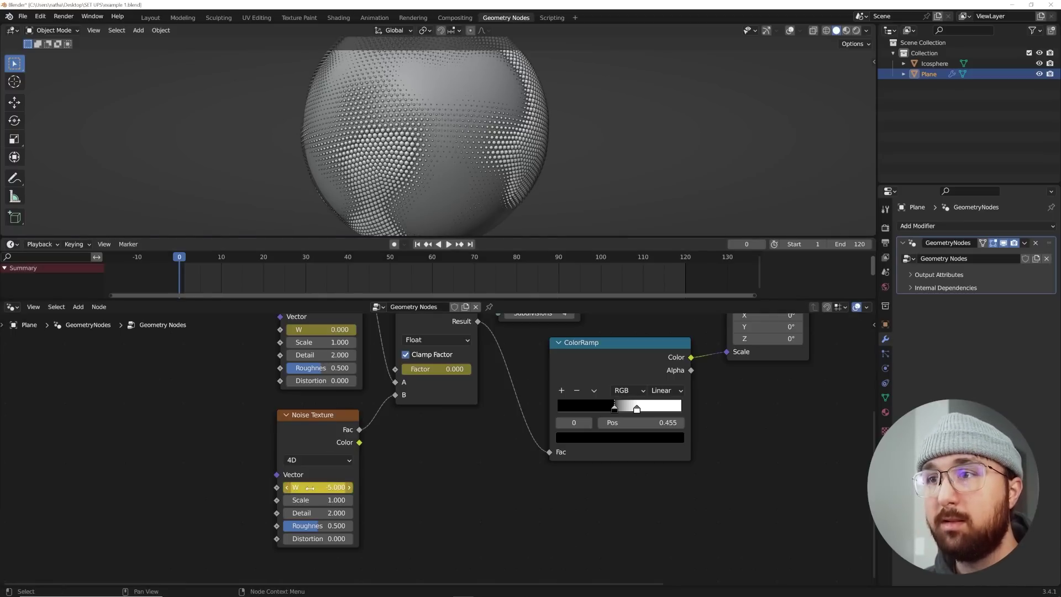
Step: Play the animation from frame 1 to check the loop, then stop playback
left_click(470, 243)
left_click(418, 244)
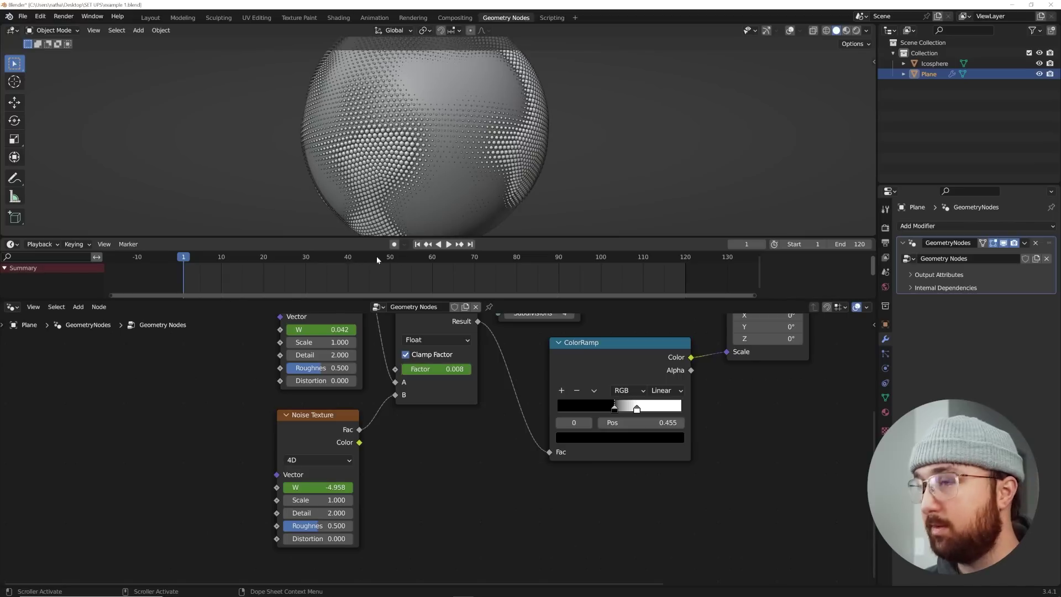
key("space")
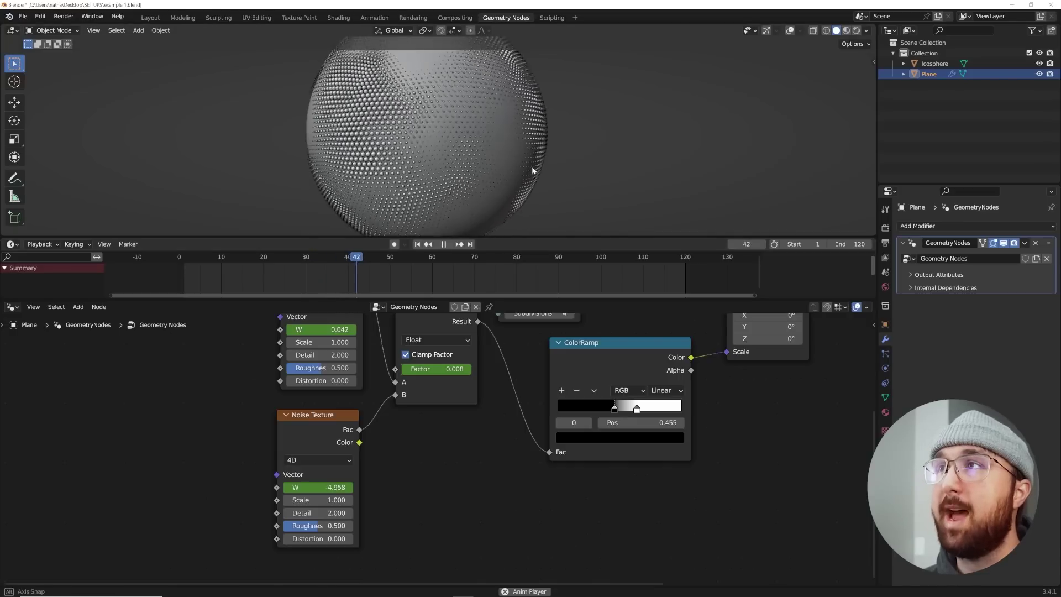
middle_click_drag(481, 376, 474, 440)
scroll(473, 440, "up", 1)
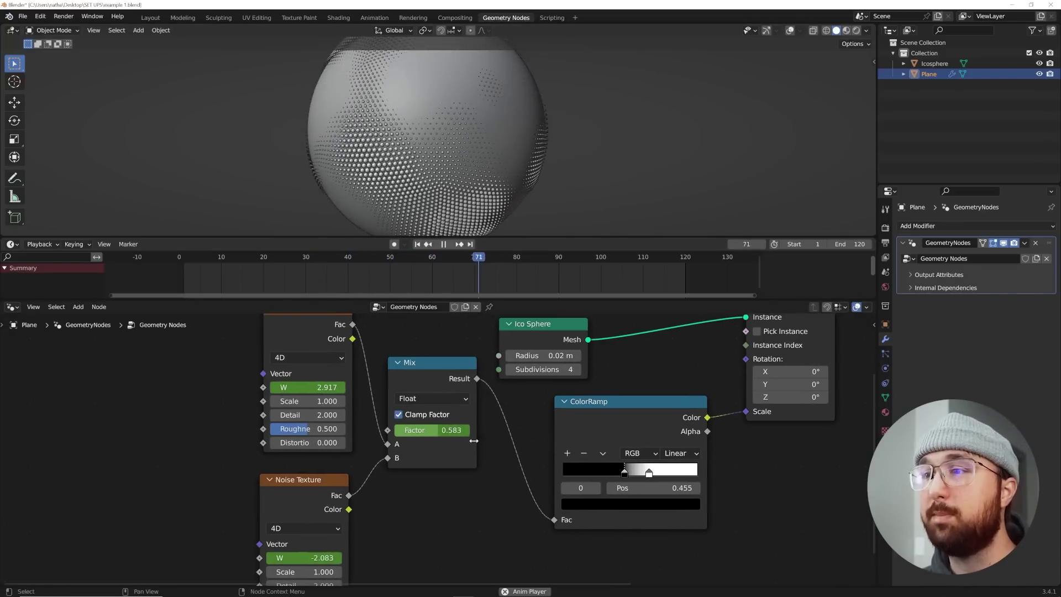
scroll(474, 441, "down", 2)
key("space")
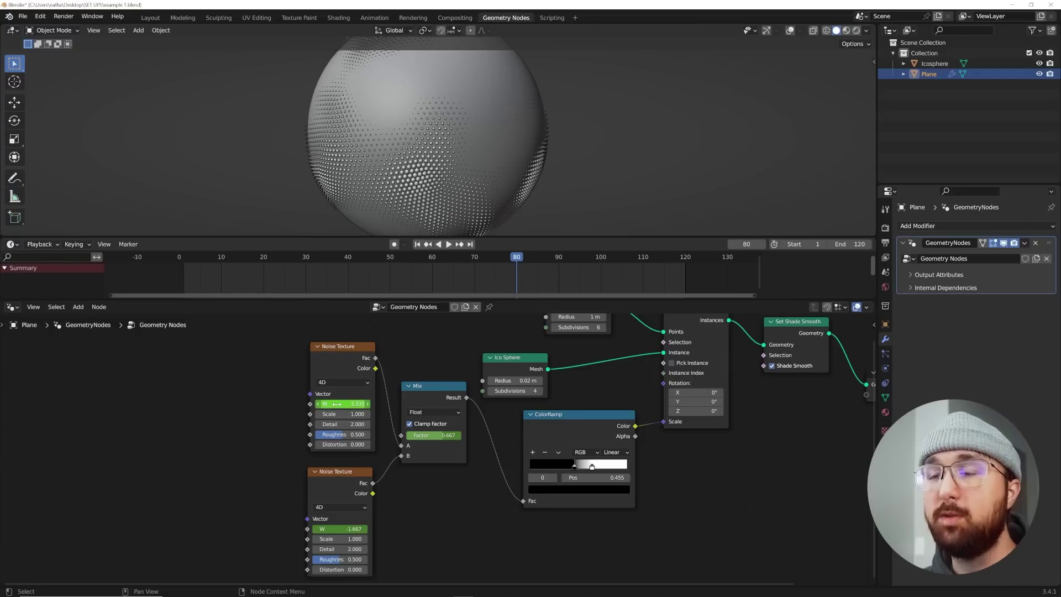
Step: Add a Voronoi Texture node and switch it to 4D
left_click(332, 383)
left_click(332, 382)
left_click(332, 383)
left_click(332, 382)
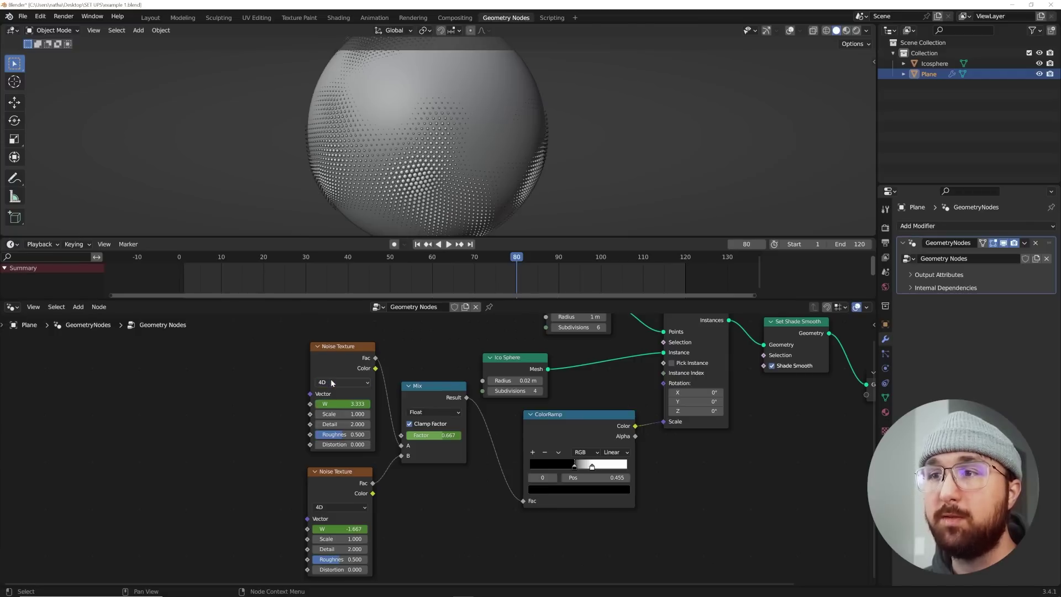
key("shift+a")
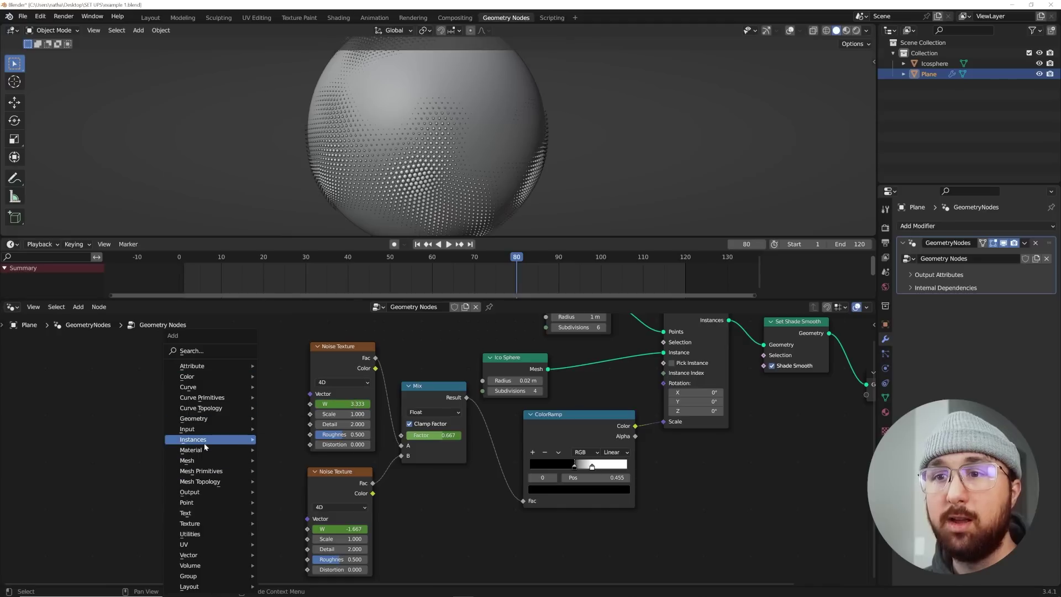
mouse_move(207, 441)
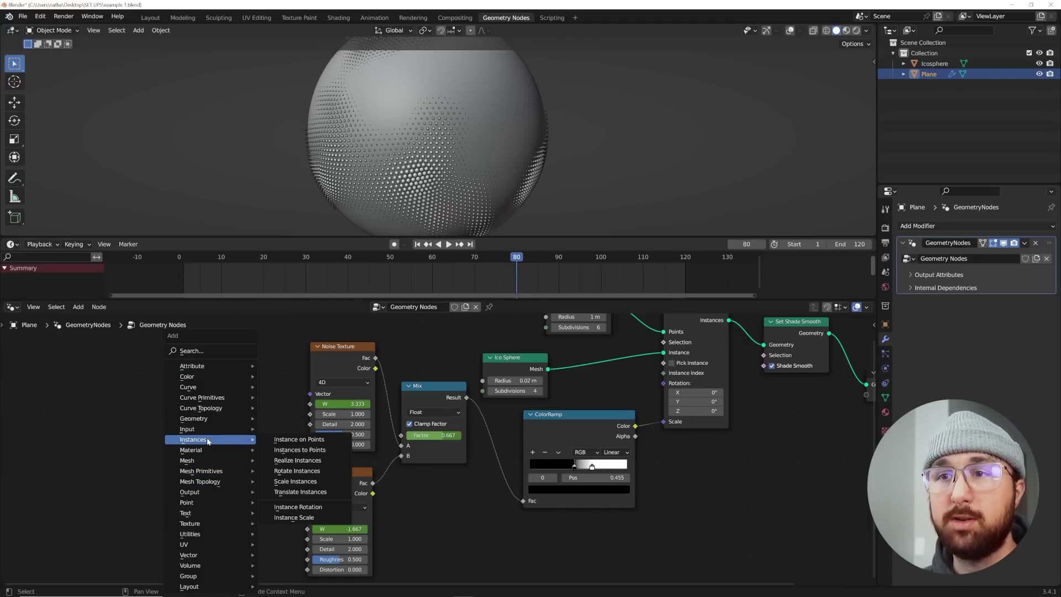
mouse_move(209, 523)
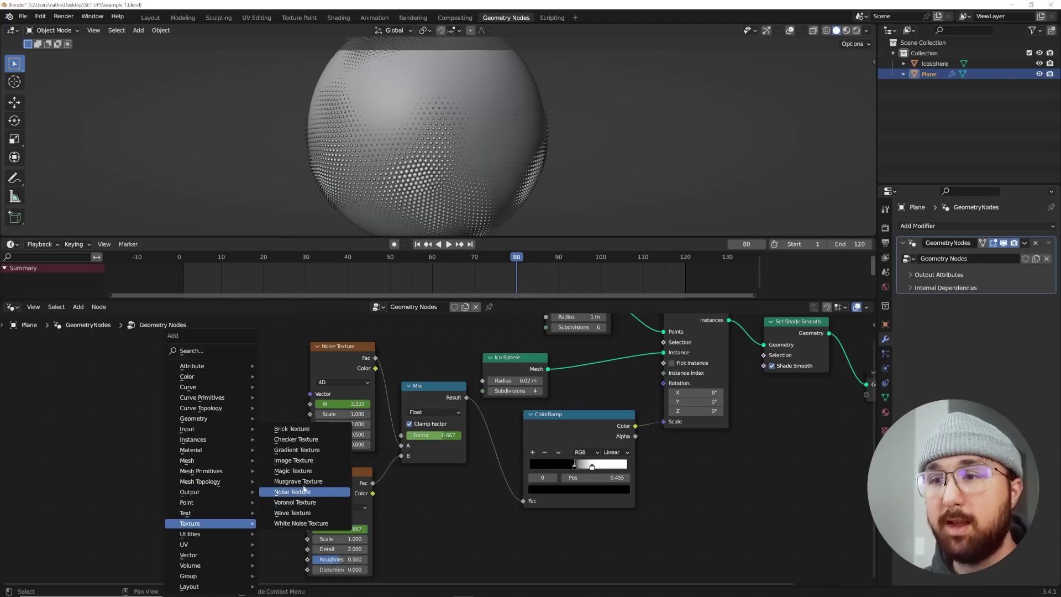
left_click(294, 502)
left_click(188, 420)
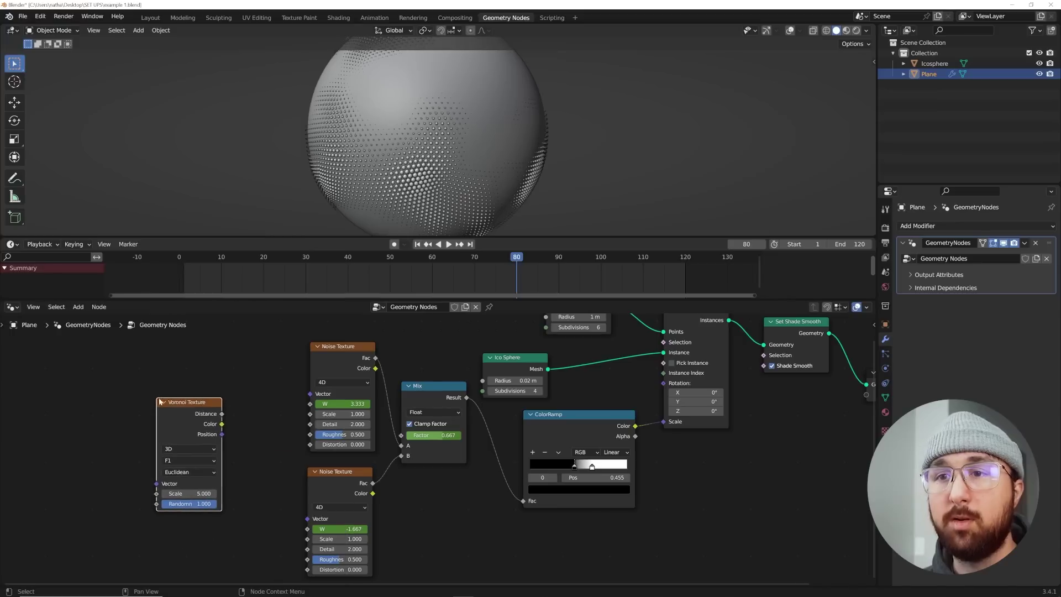
left_click(187, 449)
left_click(177, 489)
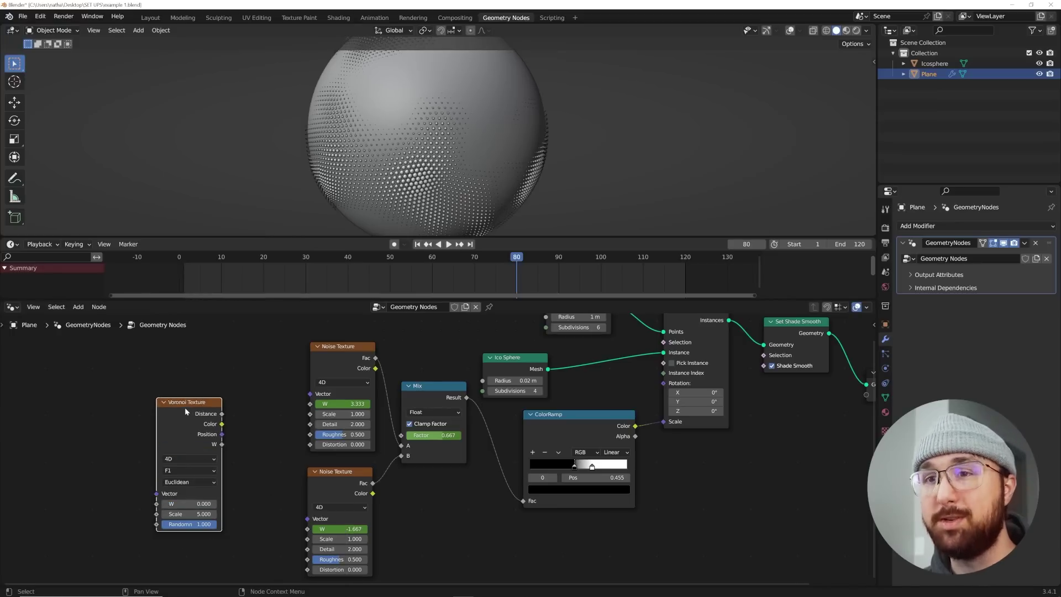
Step: Delete the Voronoi Texture node and play the animation to check the moving dots
key("x")
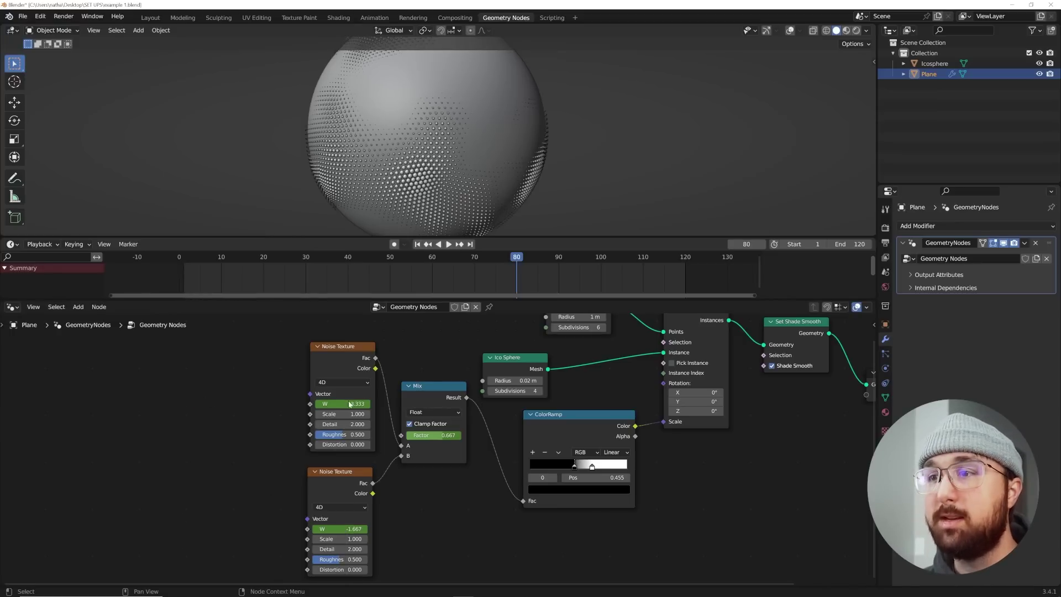
key("space")
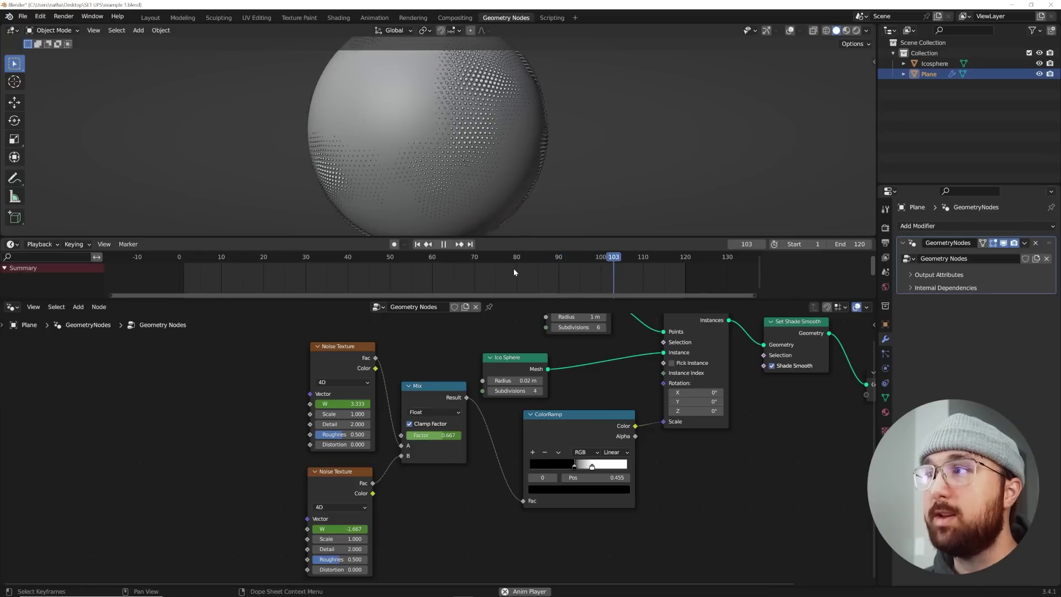
key("space")
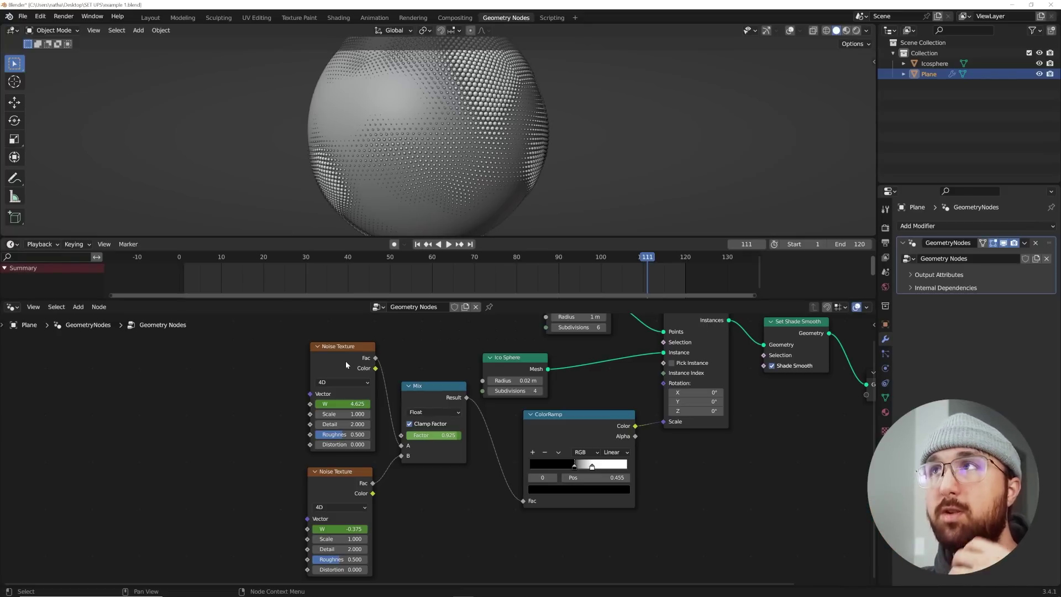
Step: Inspect the example 2 & 3 hexagon spiral from several angles, leaving nothing selected
middle_click_drag(464, 157, 412, 158)
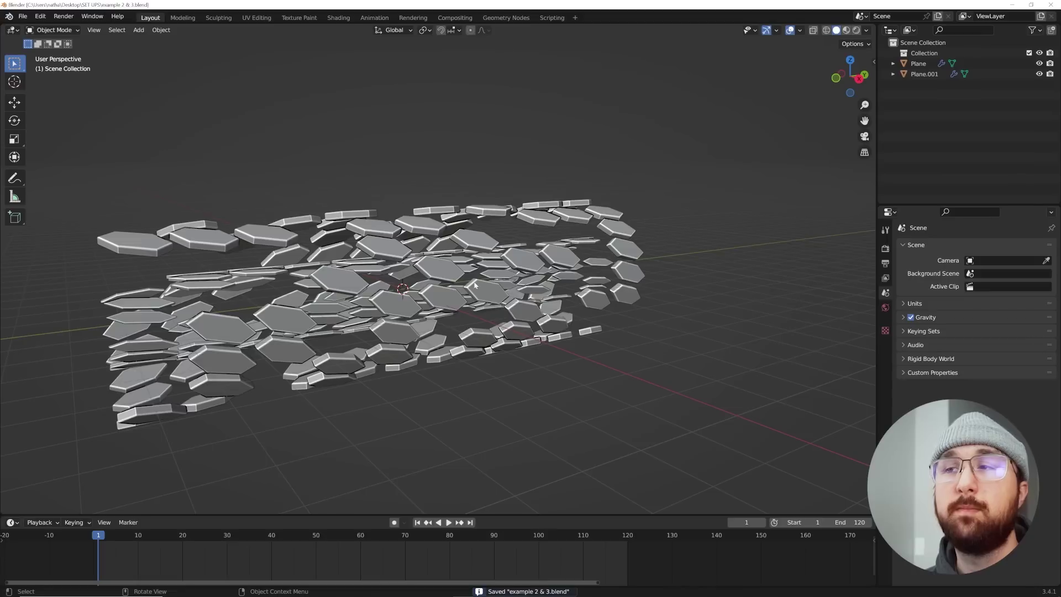
middle_click_drag(460, 297, 572, 324)
left_click(459, 297)
left_click(556, 315)
left_click(572, 323)
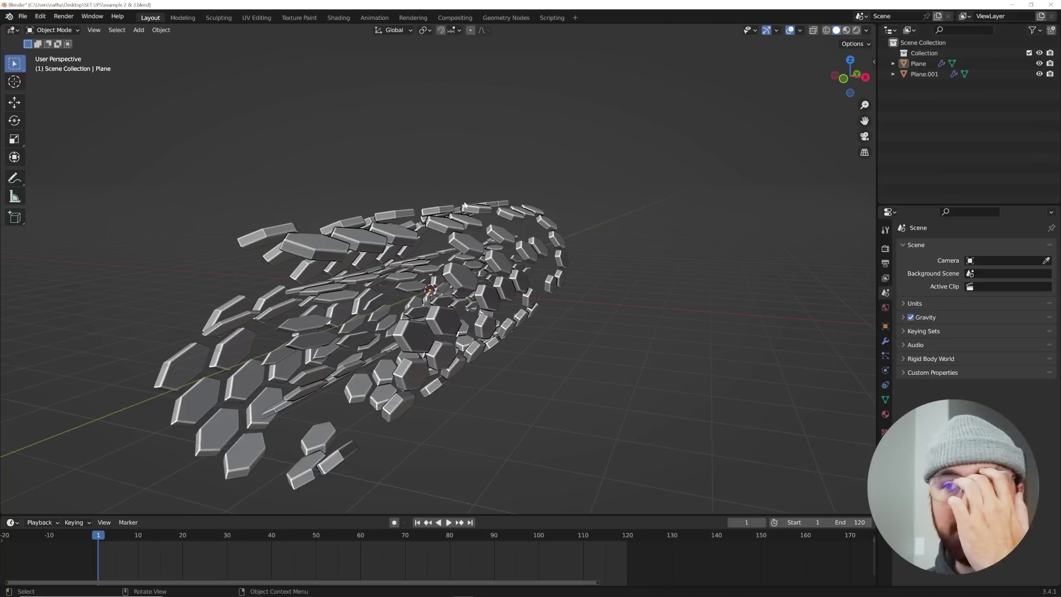
middle_click_drag(447, 297, 432, 140)
middle_click_drag(515, 258, 197, 337)
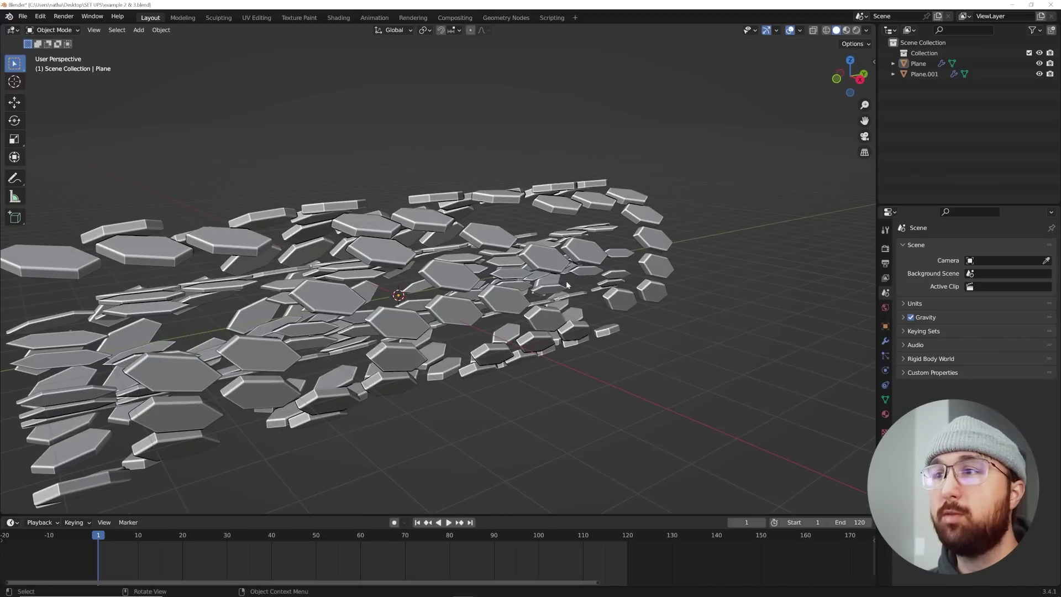
Step: From Front view, add a camera at the origin and orbit to see it inside the tunnel
key("grave")
left_click(599, 244)
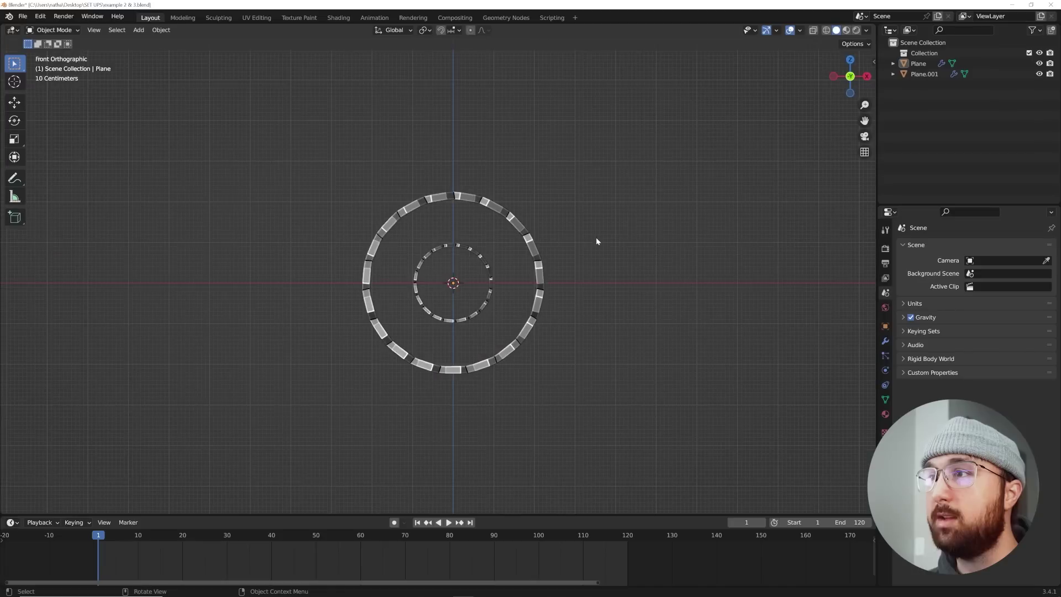
key("shift+a")
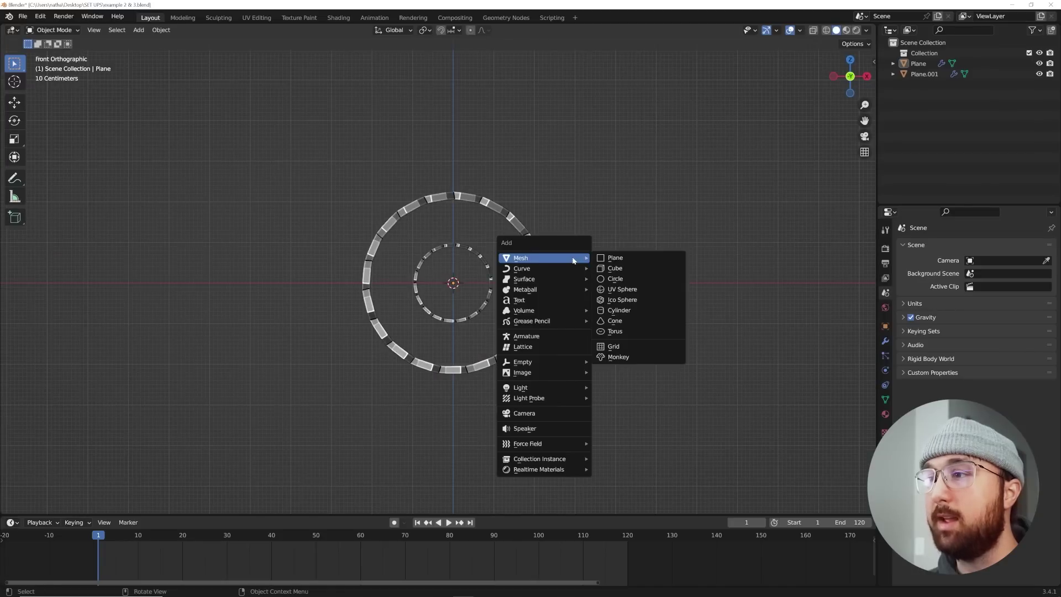
left_click(522, 413)
middle_click_drag(522, 413, 307, 298)
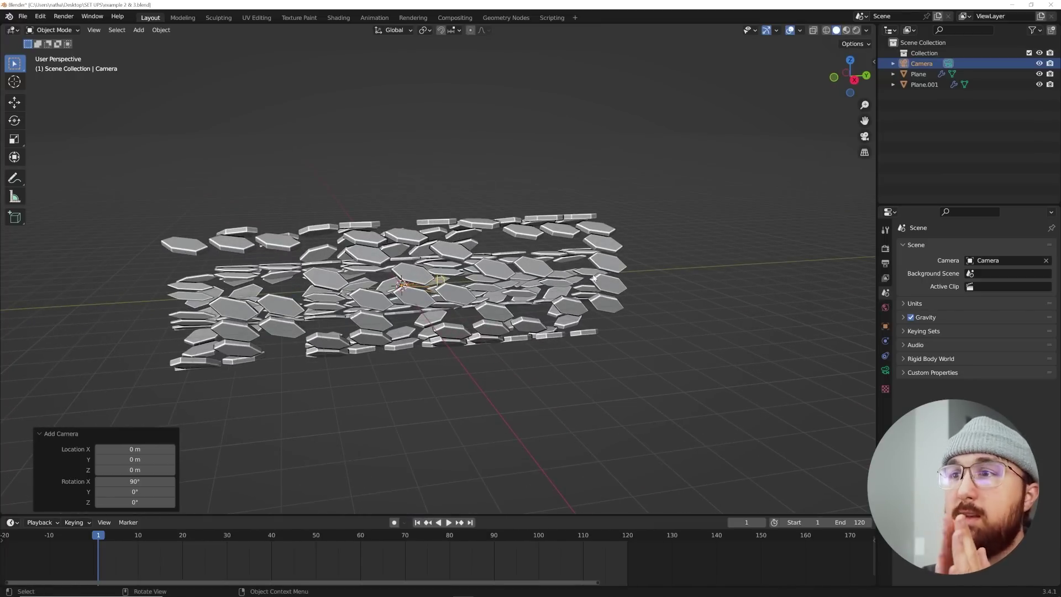
scroll(593, 278, "down", 5)
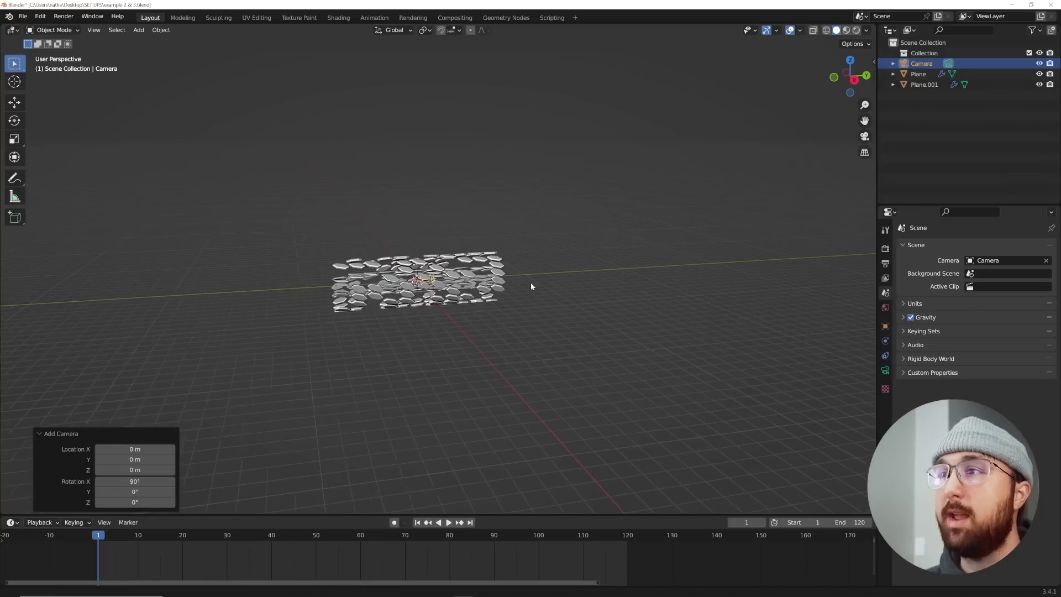
middle_click_drag(551, 284, 173, 320, "shift")
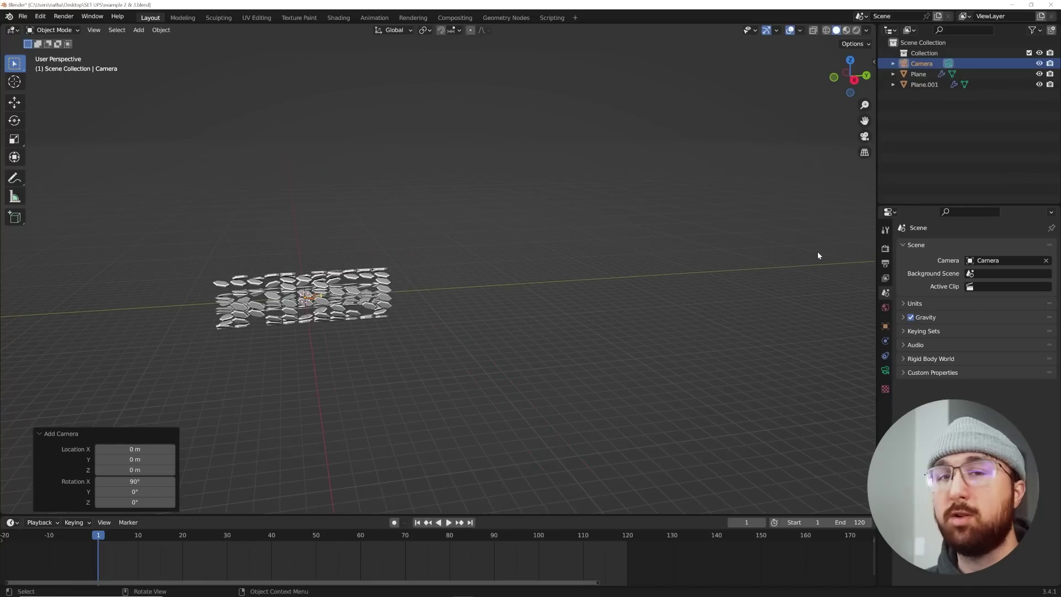
scroll(300, 293, "up", 5)
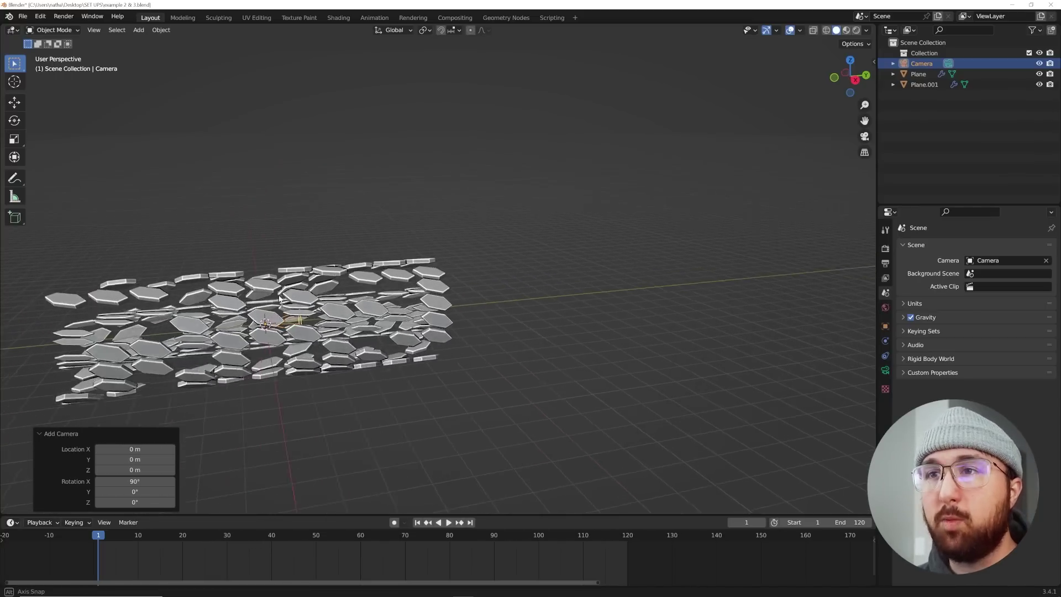
middle_click_drag(331, 298, 434, 280)
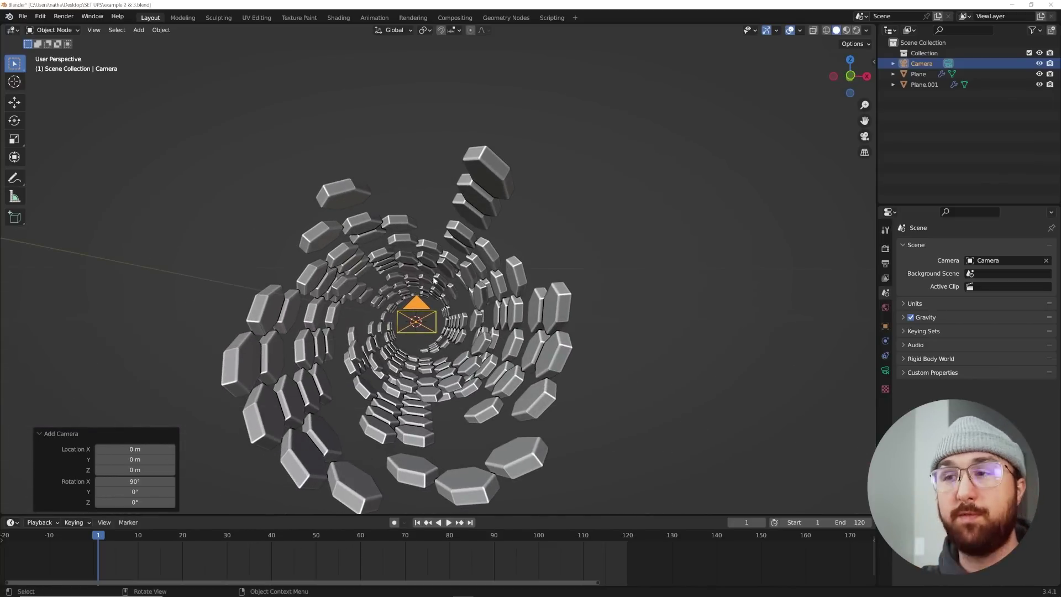
middle_click_drag(433, 280, 459, 368)
key("shift+a")
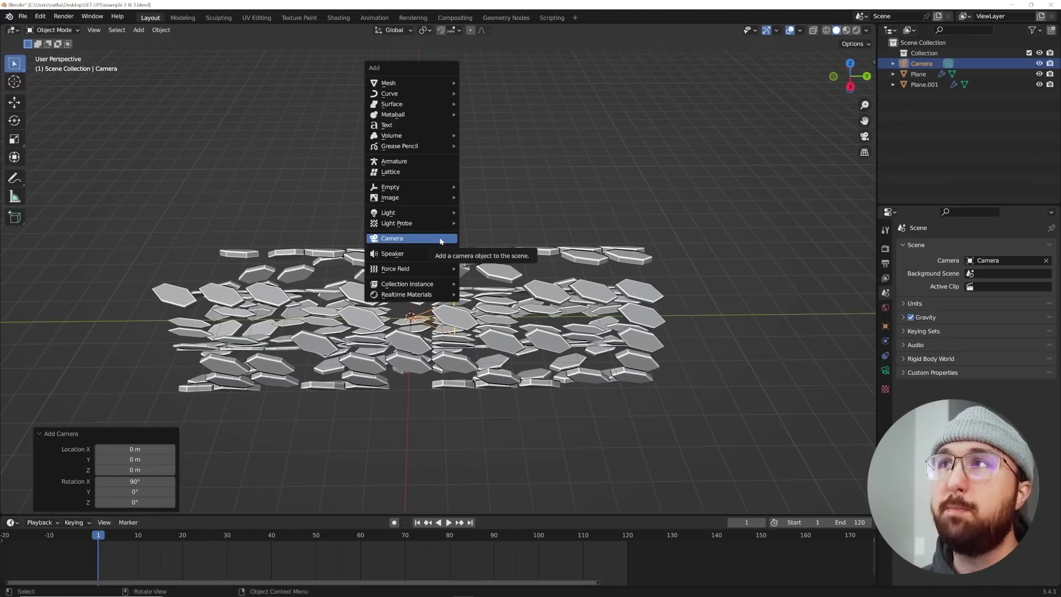
Step: Add a plane mesh and scale it up 8×
mouse_move(408, 87)
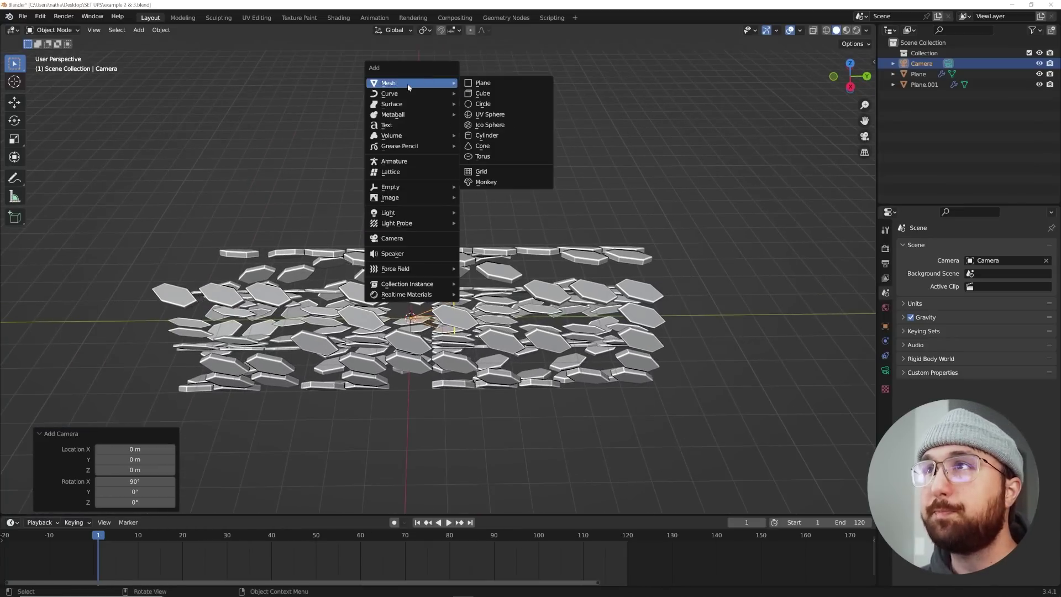
left_click(501, 85)
type("s")
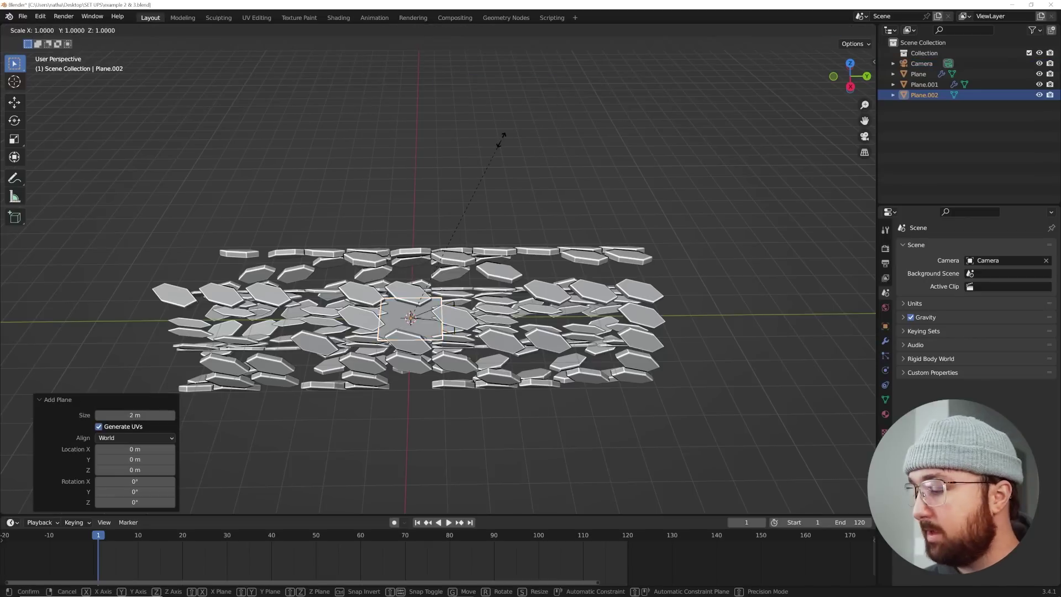
type("8")
key("Return")
middle_click_drag(498, 140, 479, 362)
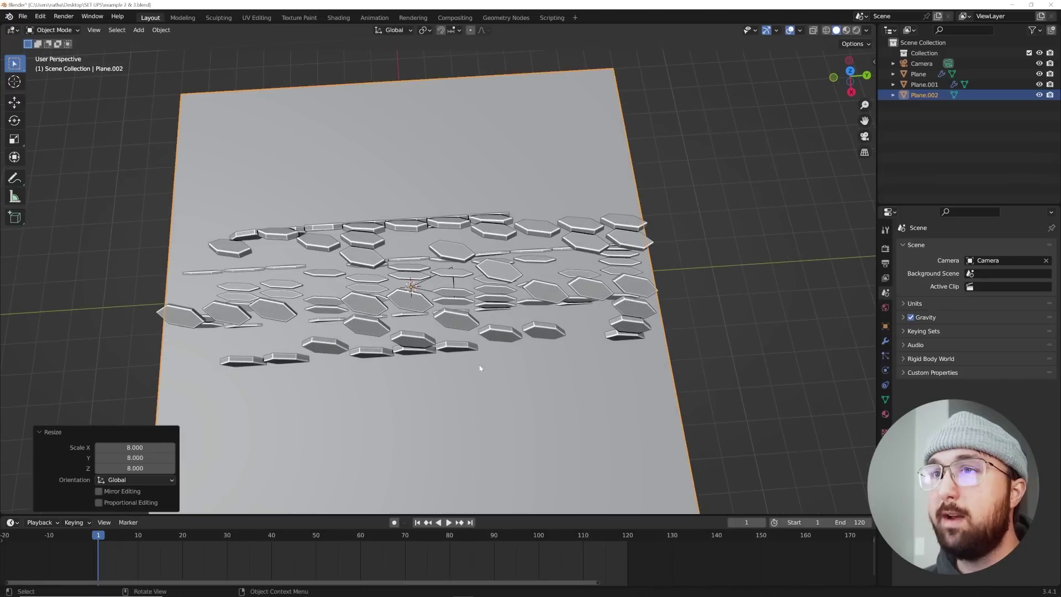
Step: In Top view, scale the plane a further 2× beneath the hexagon tiles and check from a low angle
key("grave")
left_click(479, 332)
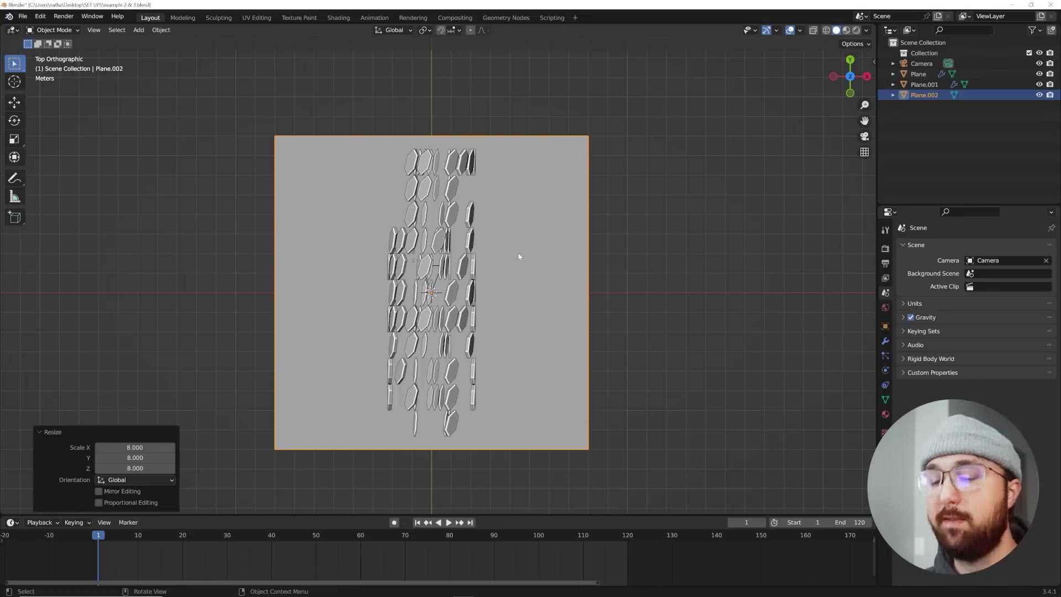
scroll(519, 257, "down", 3)
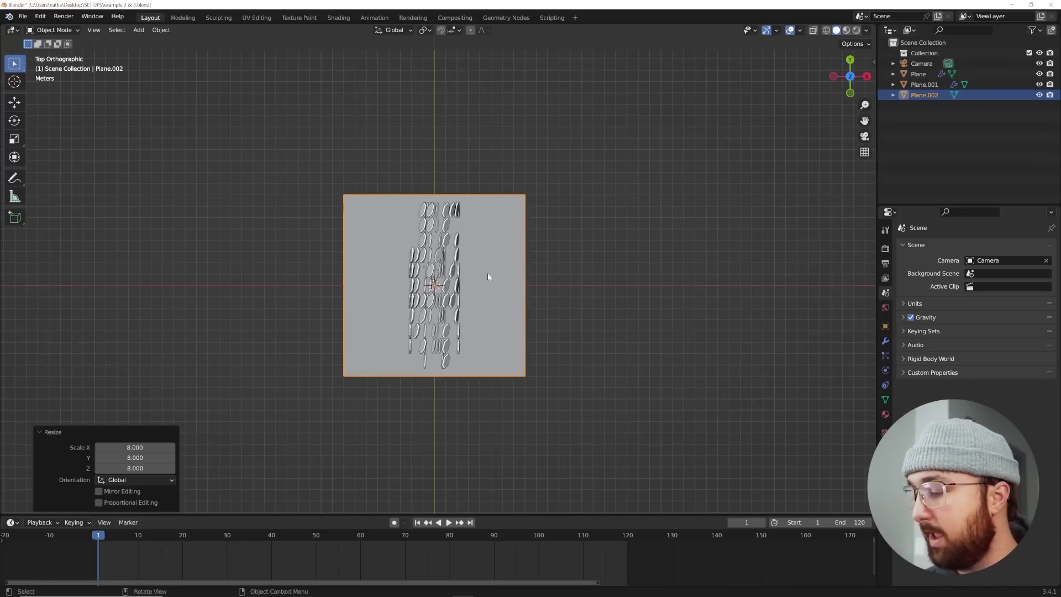
type("s2")
key("Return")
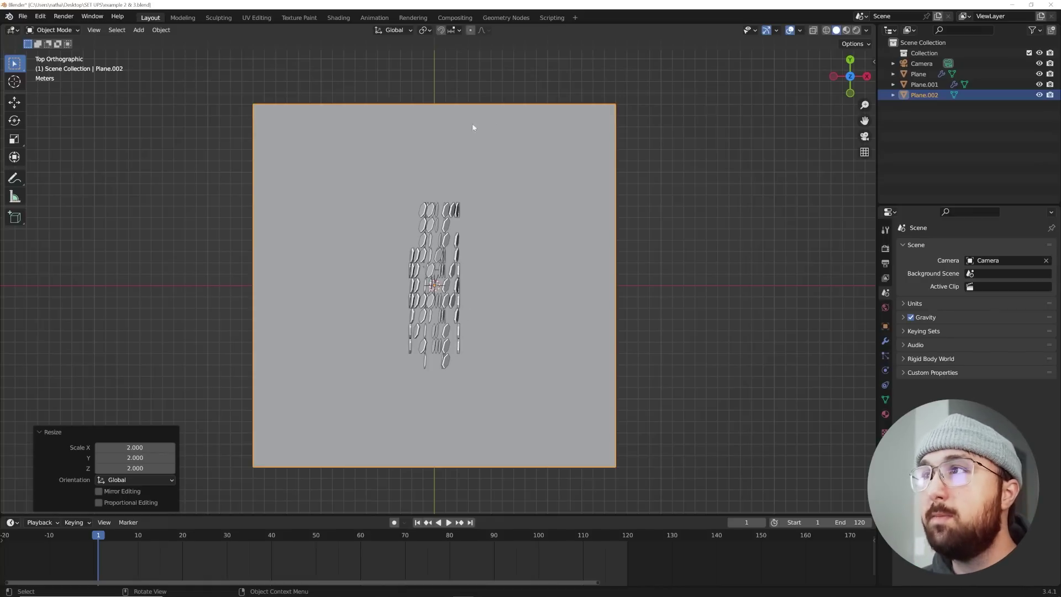
scroll(479, 386, "down", 3)
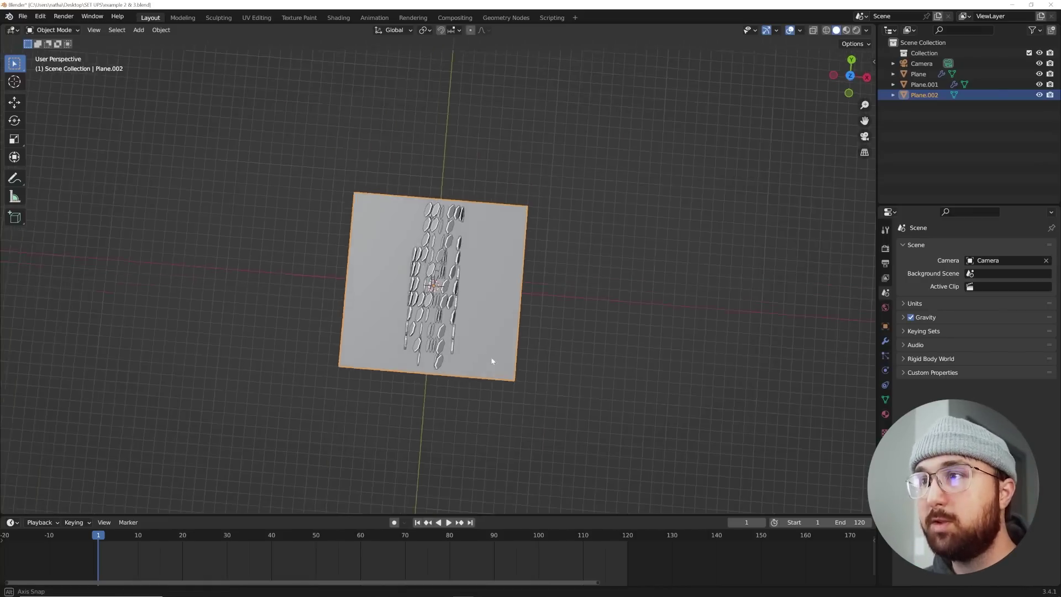
middle_click_drag(478, 386, 464, 382)
scroll(458, 382, "up", 5)
scroll(594, 384, "down", 5)
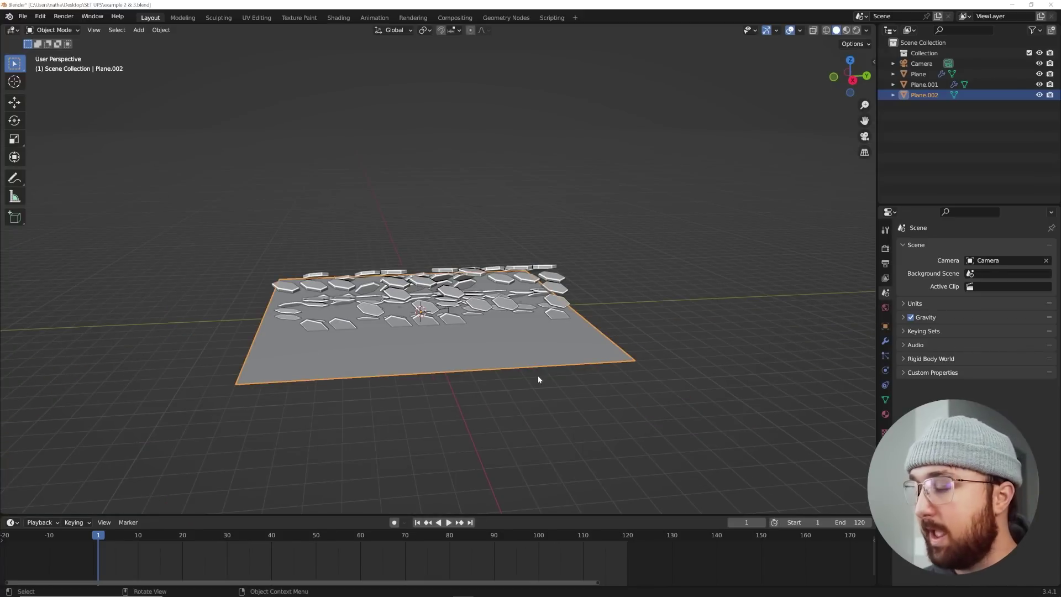
scroll(451, 324, "up", 3)
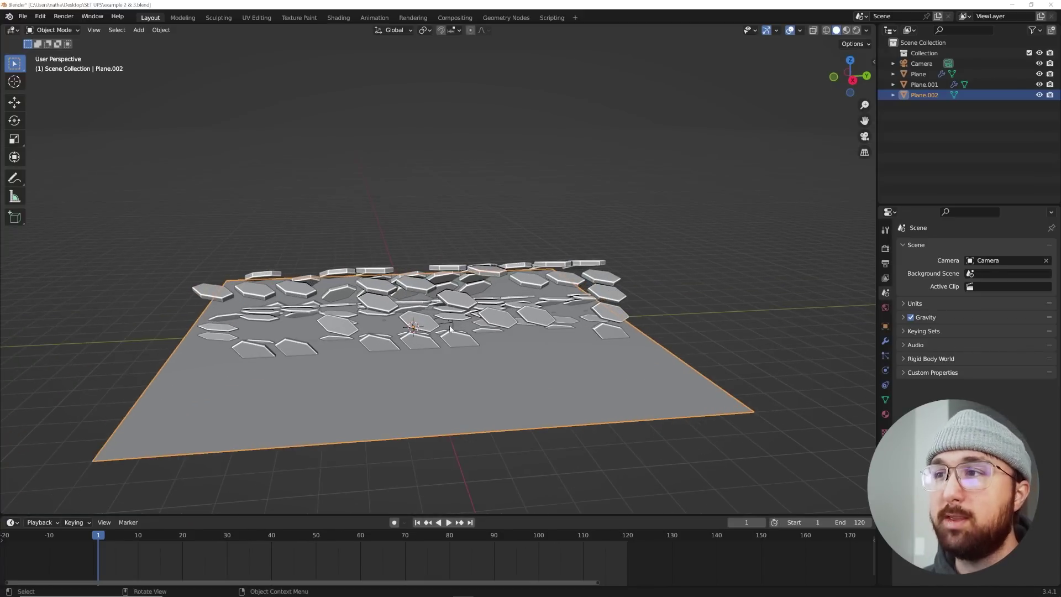
left_click(451, 324)
Step: Slide the camera along Y to -8 m and check its transform properties
scroll(177, 166, "up", 2)
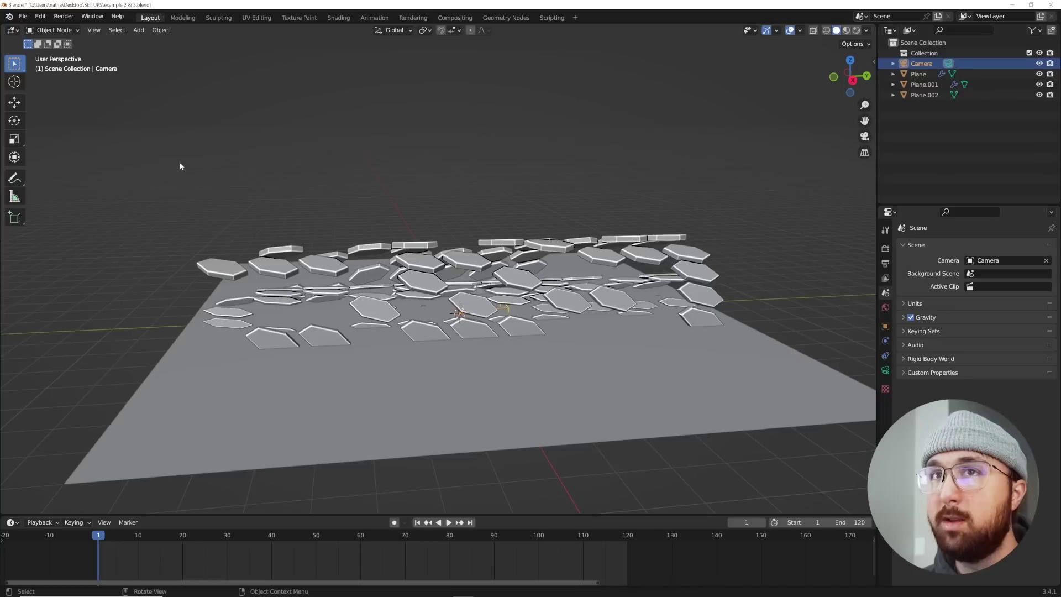
key("shift+space")
key("g")
scroll(505, 309, "down", 2)
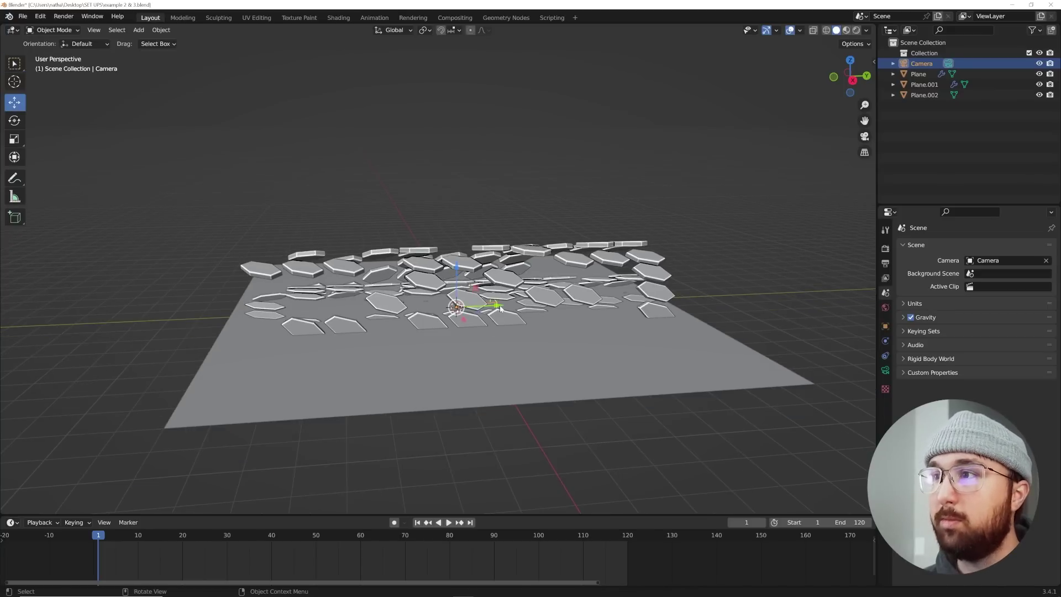
left_click_drag(503, 310, 279, 319)
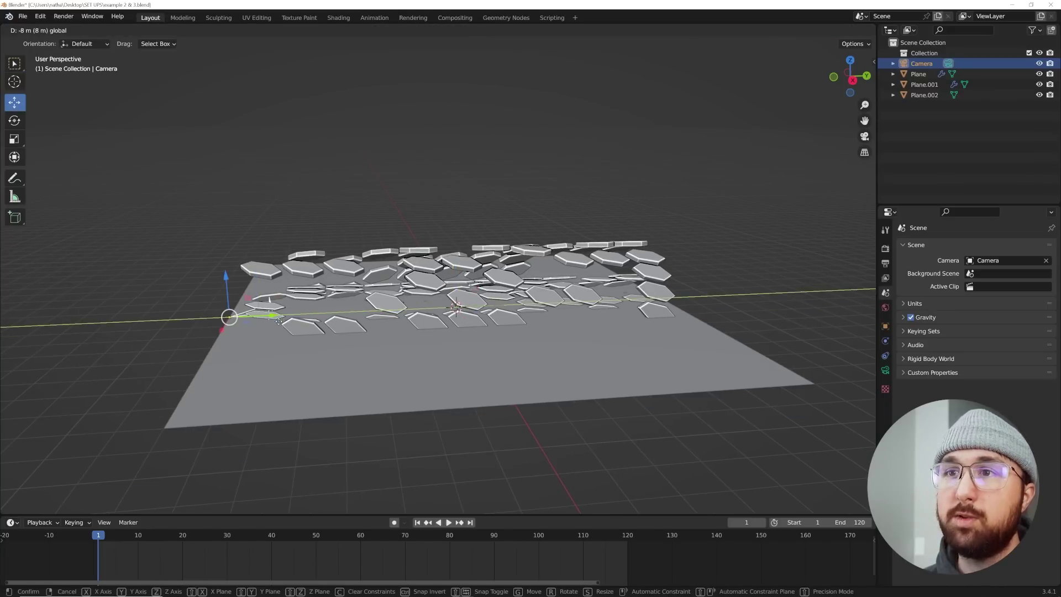
middle_click_drag(279, 319, 297, 379)
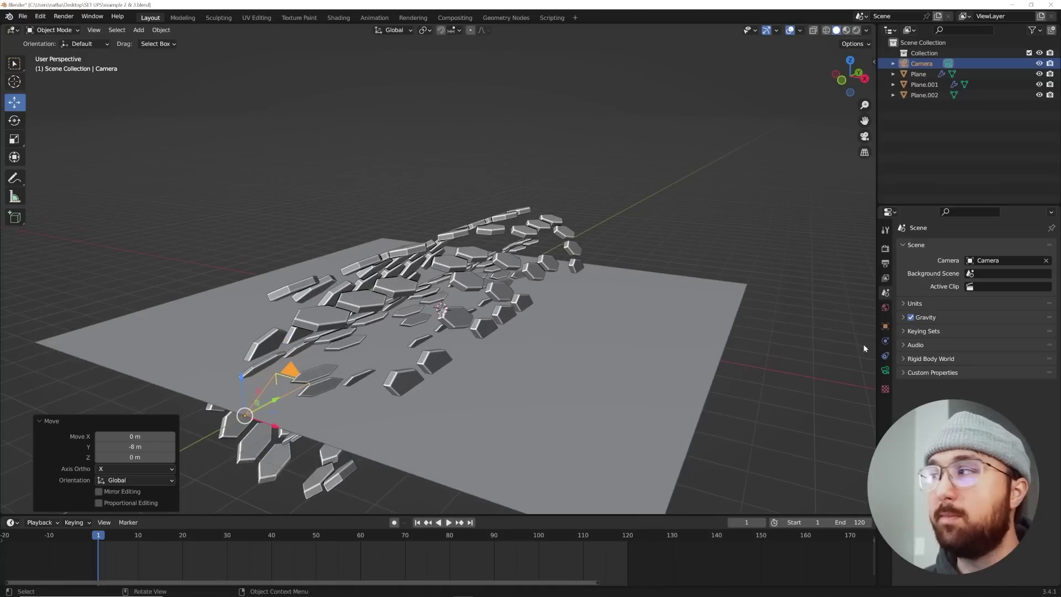
left_click(886, 327)
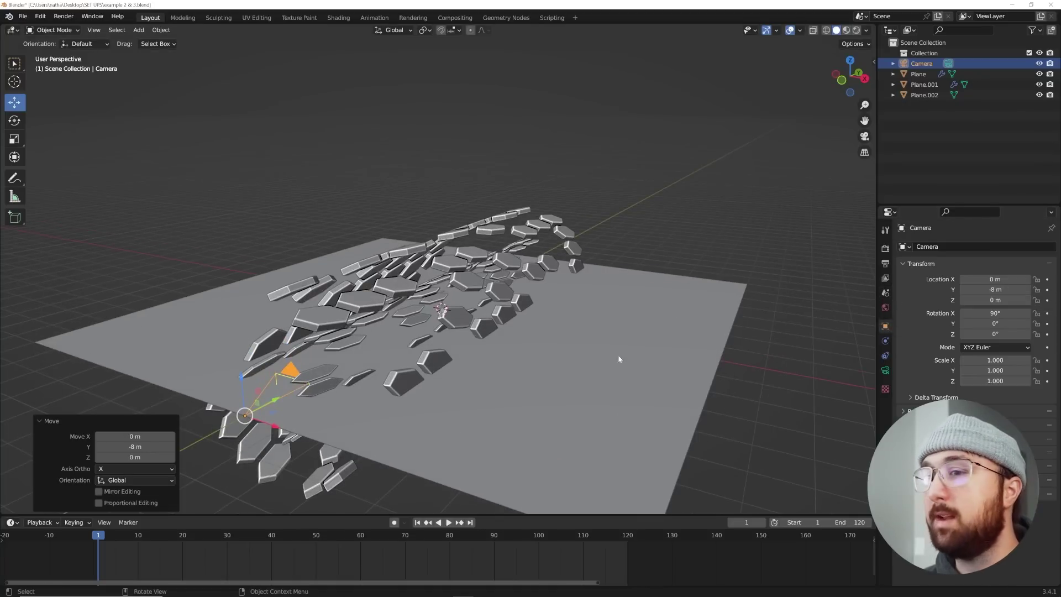
middle_click_drag(618, 355, 533, 332)
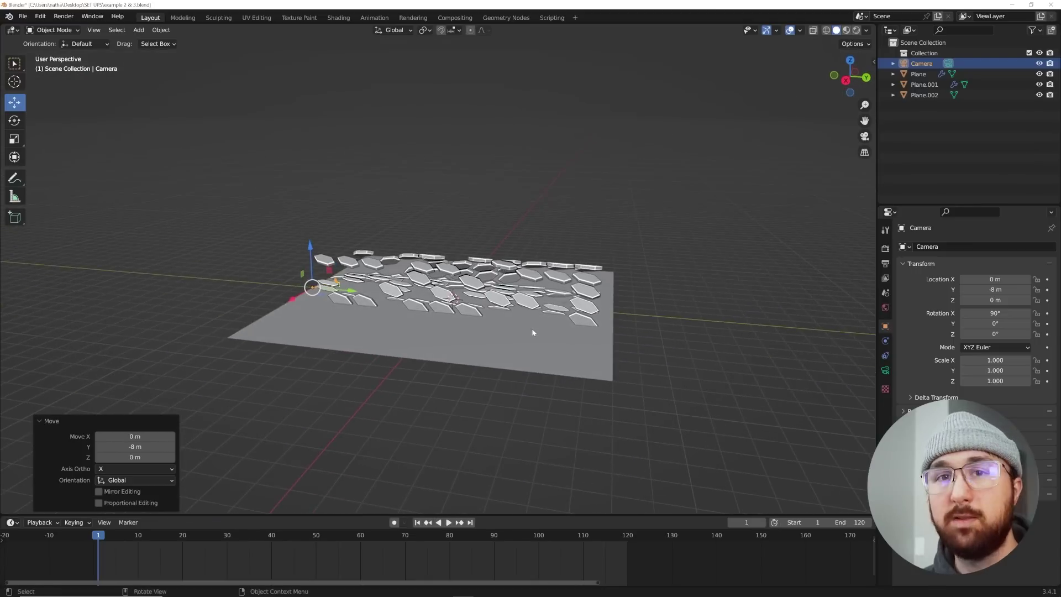
Step: Move the three hexagon planes into a new collection named 'loop'
left_click_drag(689, 203, 516, 433)
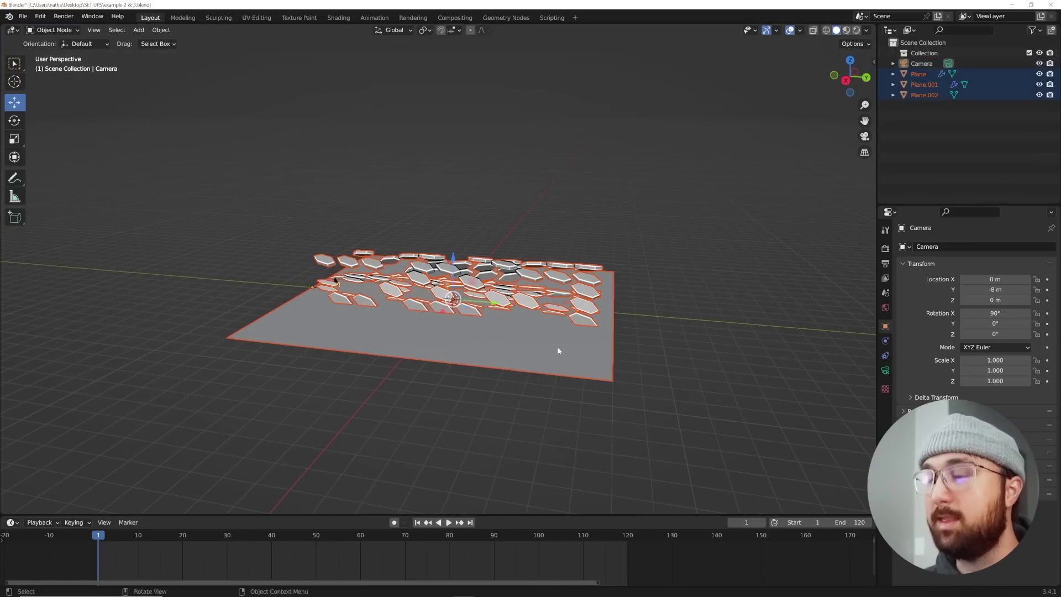
key("m")
left_click(529, 347)
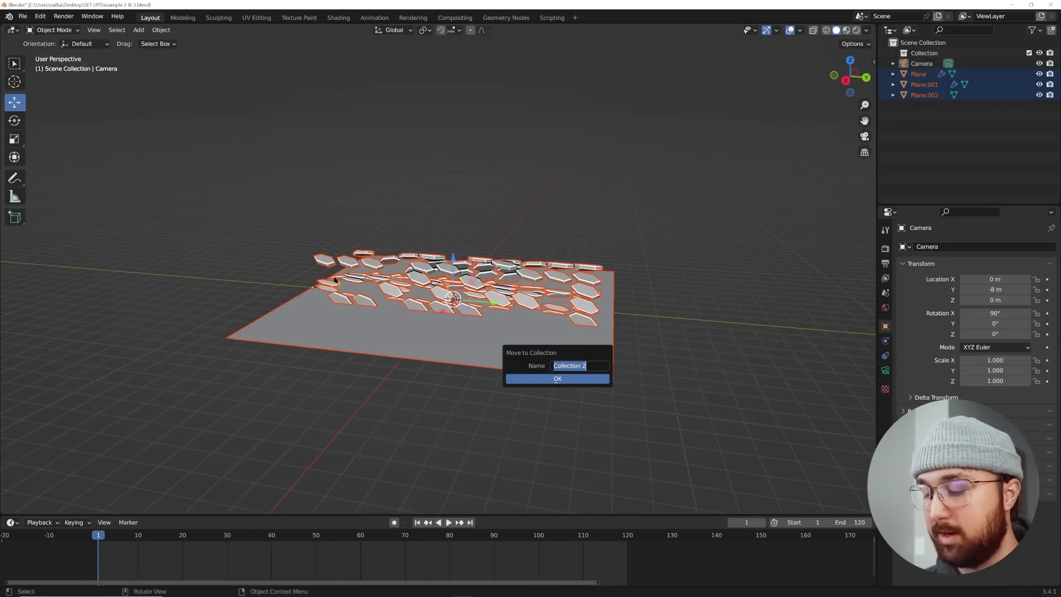
type("loop")
key("Return")
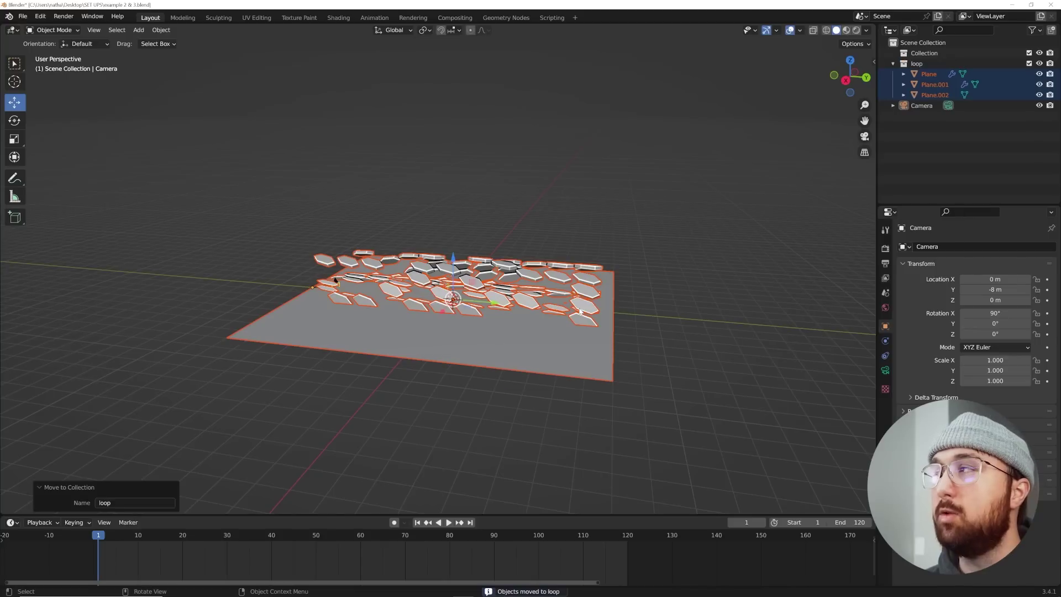
Step: Add a 'loop' collection instance and place it at Y 16 m
left_click(661, 288)
middle_click_drag(661, 287, 517, 279)
key("shift+a")
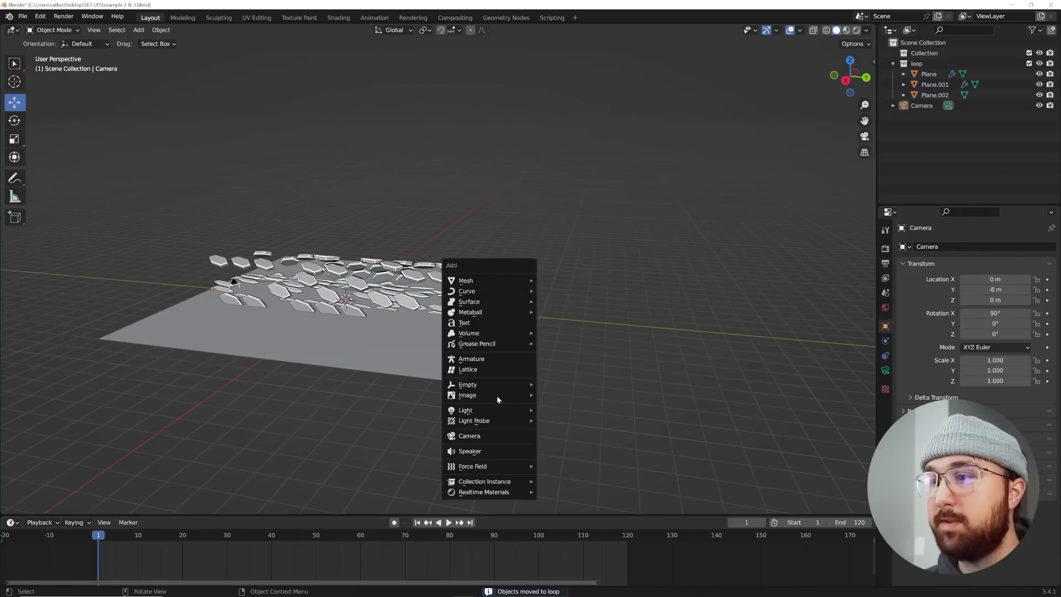
mouse_move(505, 483)
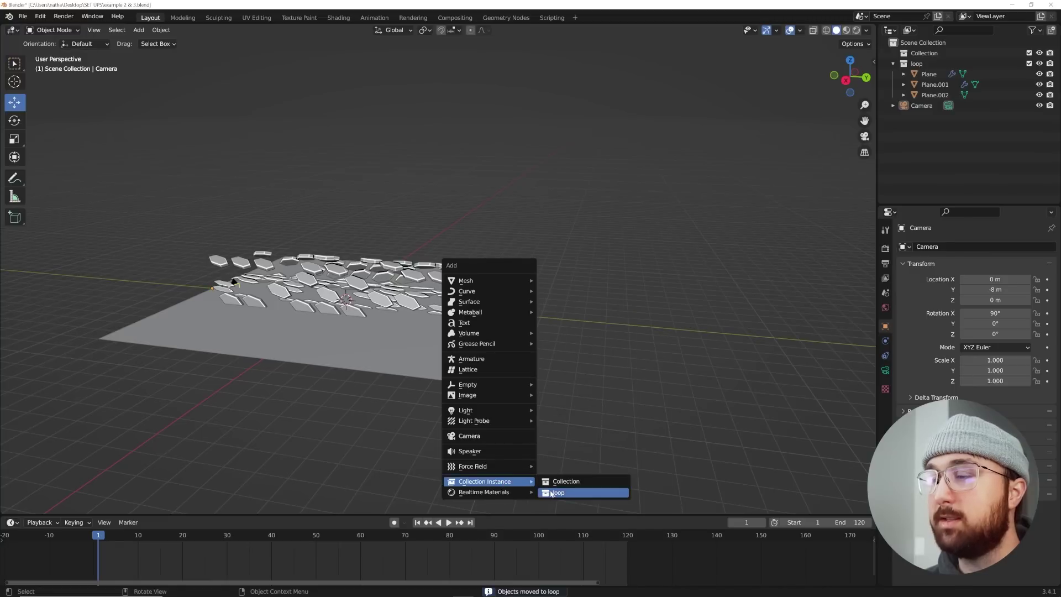
left_click(558, 492)
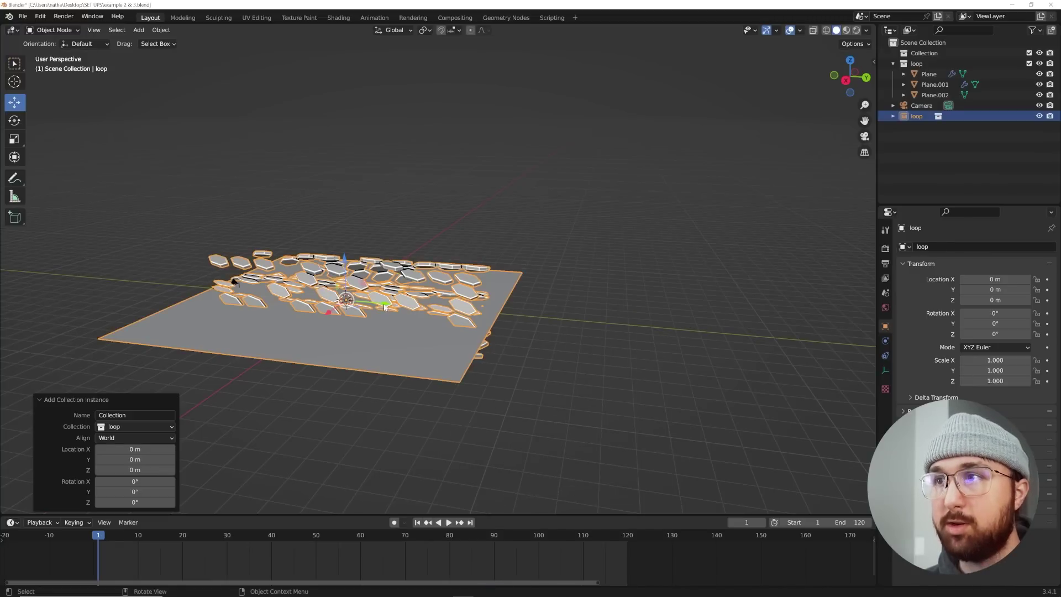
key("g")
key("y")
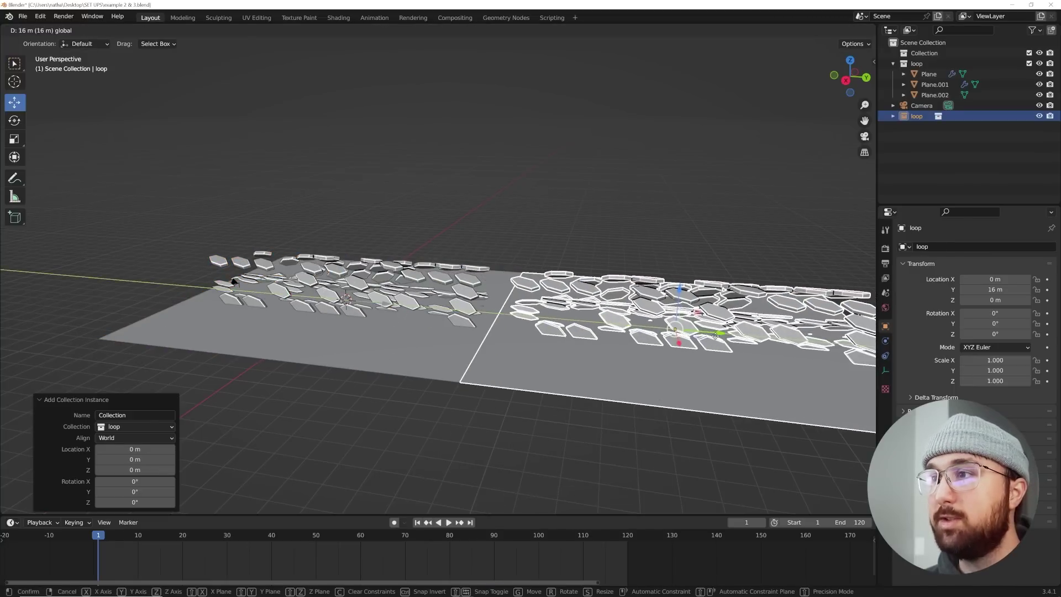
left_click(715, 336)
middle_click_drag(715, 336, 487, 245, "shift")
Step: Create linked duplicate loop.002 and move it along Y to 48 m
key("alt+d")
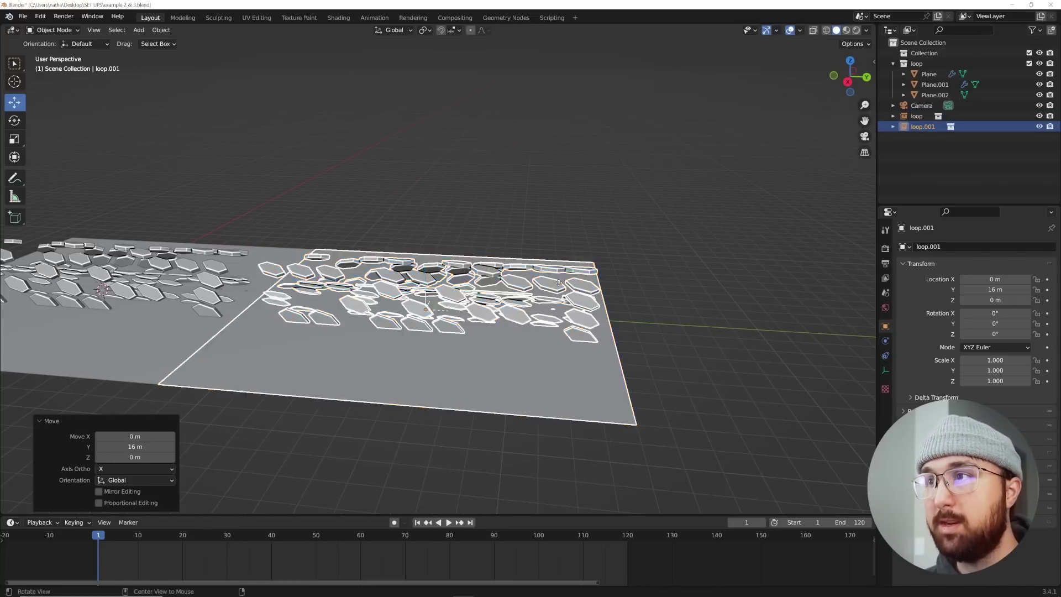
scroll(508, 305, "down", 2)
type("y16")
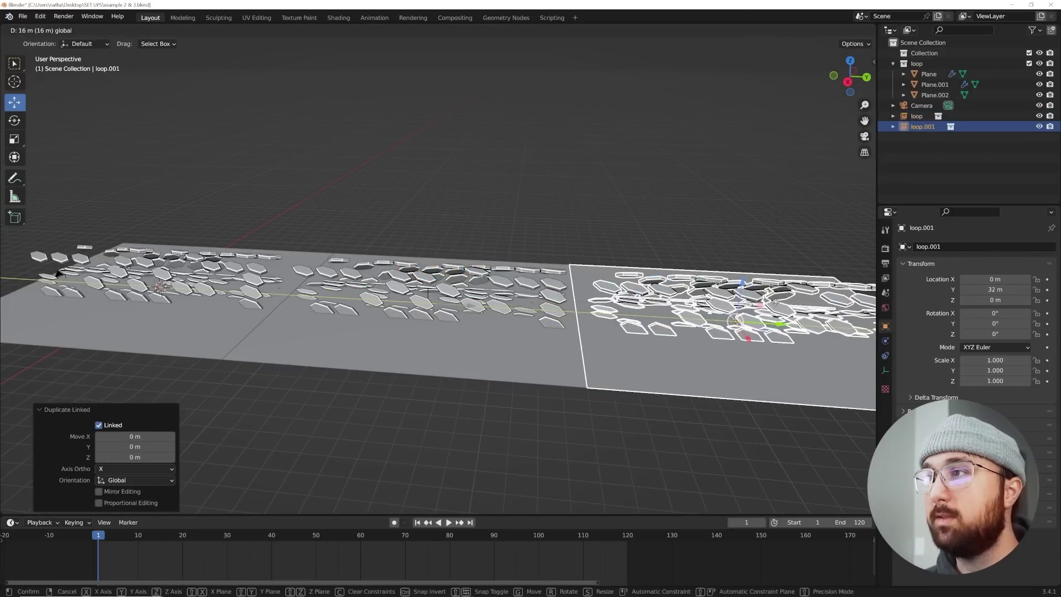
key("Return")
middle_click_drag(829, 293, 532, 284, "shift")
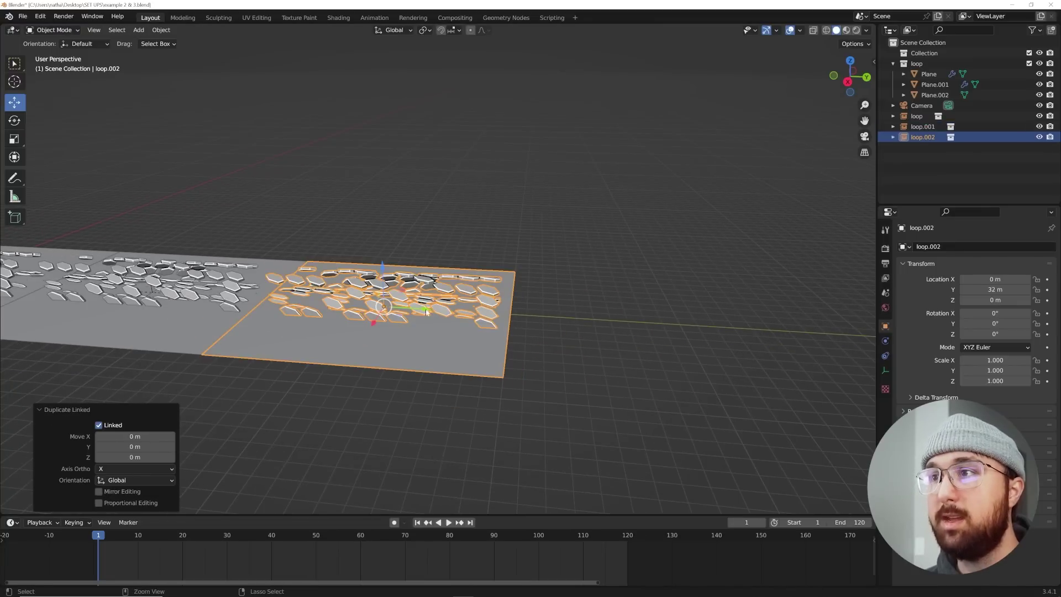
key("g")
type("y16")
key("Return")
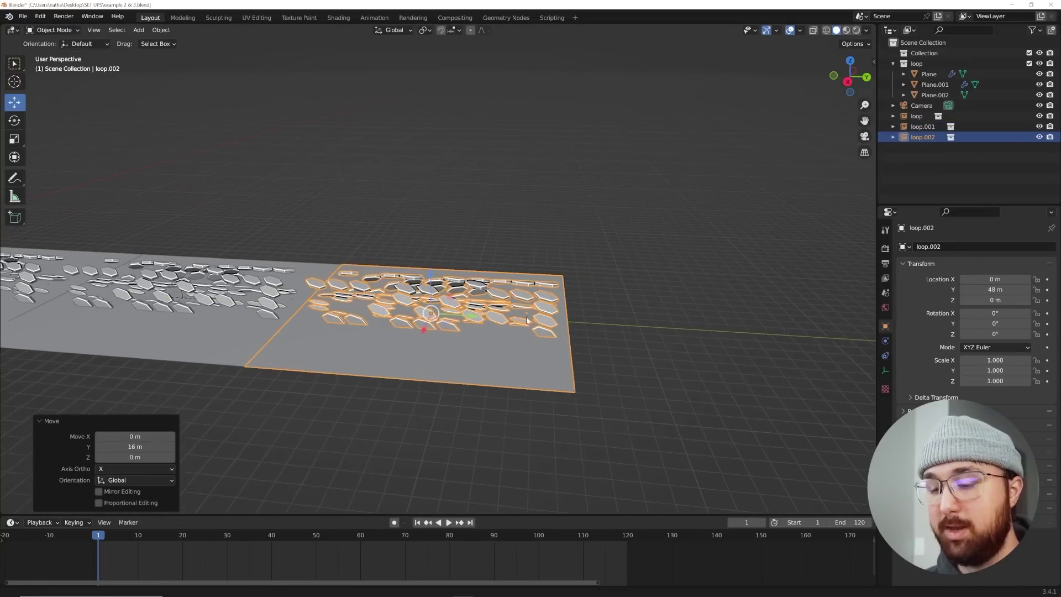
Step: Add linked duplicates loop.003 at Y 64 m and loop.004 at Y 80 m
key("alt+d")
key("y")
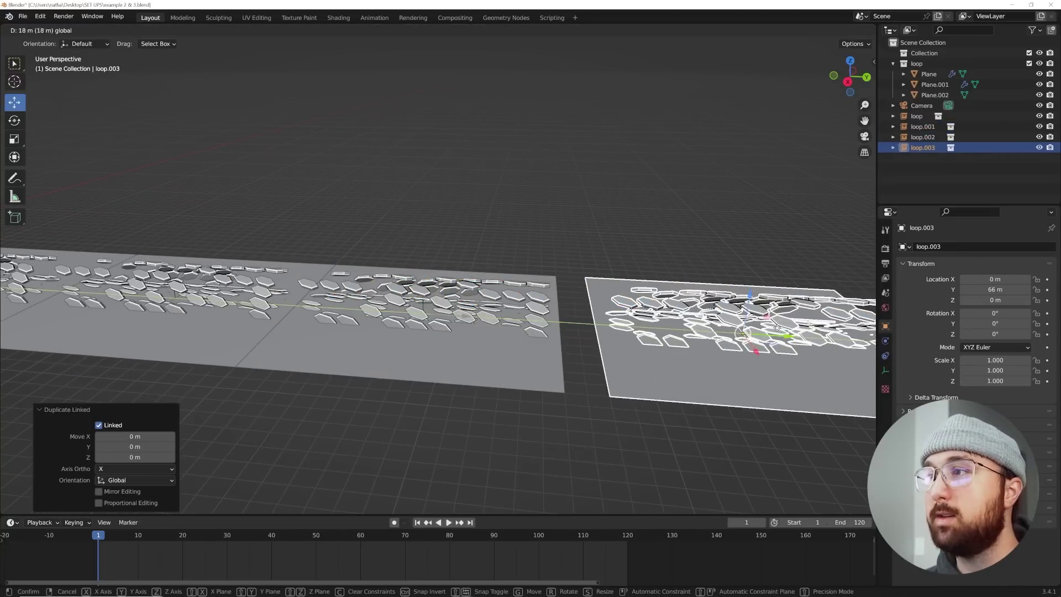
type("16")
key("Return")
middle_click_drag(777, 327, 558, 272, "shift")
key("alt+d")
key("Escape")
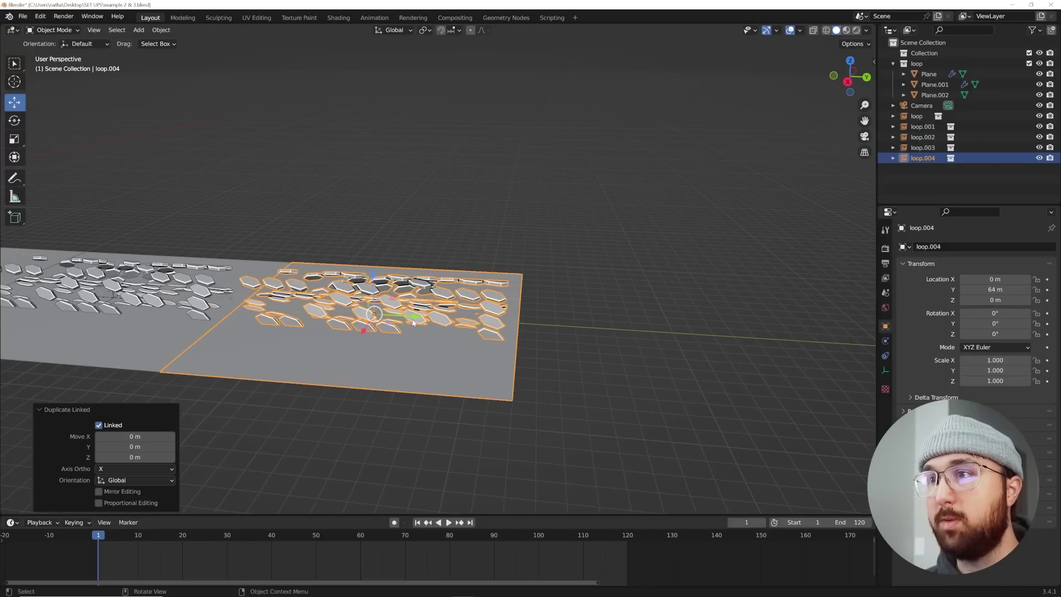
type("gy16")
key("Return")
middle_click_drag(457, 284, 580, 259, "shift")
scroll(512, 284, "down", 5)
scroll(626, 237, "up", 6)
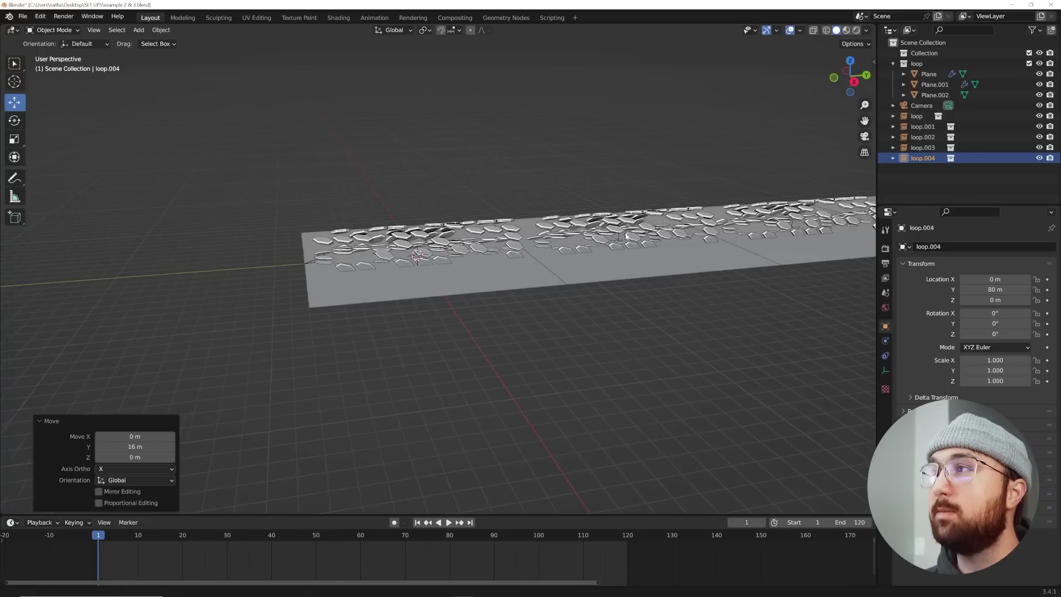
scroll(626, 237, "down", 5)
Step: Select the instances and Plane.001, then test-move to confirm the instances follow
left_click(575, 270)
left_click(498, 279)
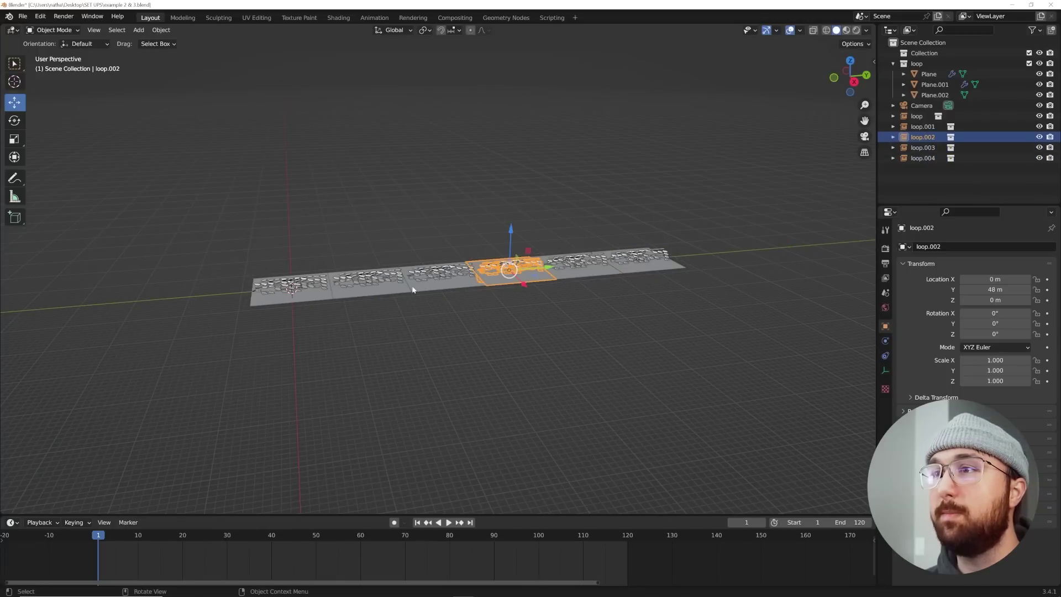
left_click(364, 285)
left_click(269, 293)
scroll(269, 293, "up", 4)
scroll(393, 275, "up", 2)
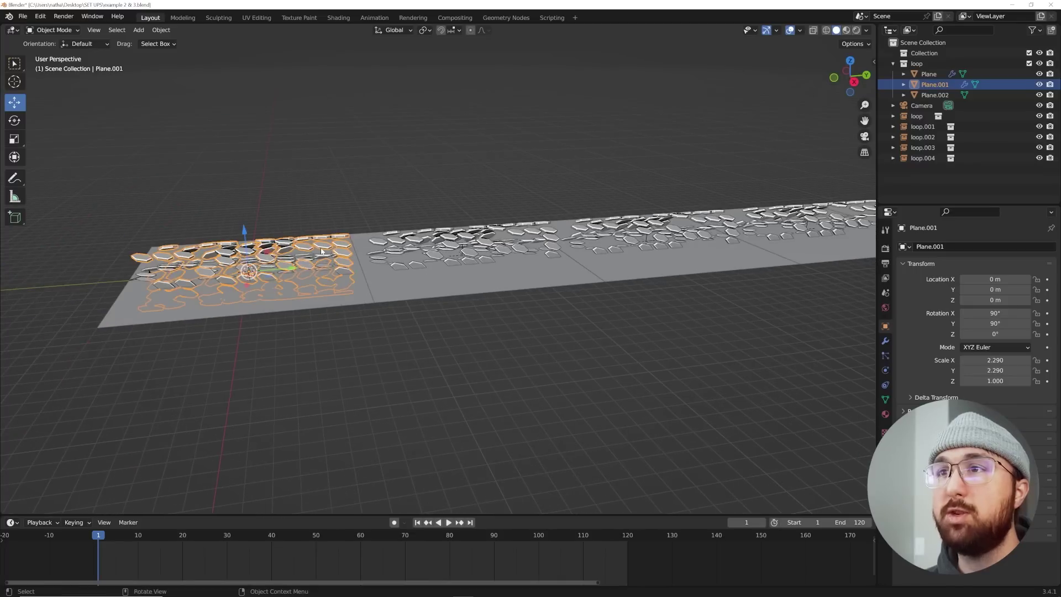
key("g")
key("Escape")
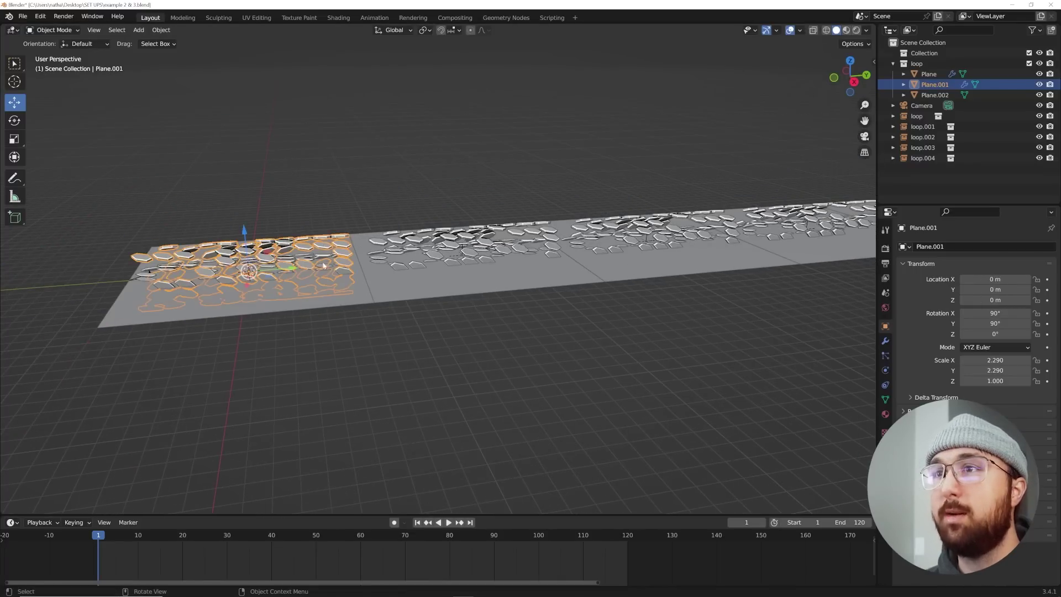
scroll(454, 250, "up", 4)
middle_click_drag(454, 250, 443, 302)
scroll(410, 248, "down", 6)
scroll(499, 269, "up", 8)
scroll(505, 273, "down", 8)
scroll(443, 302, "up", 3)
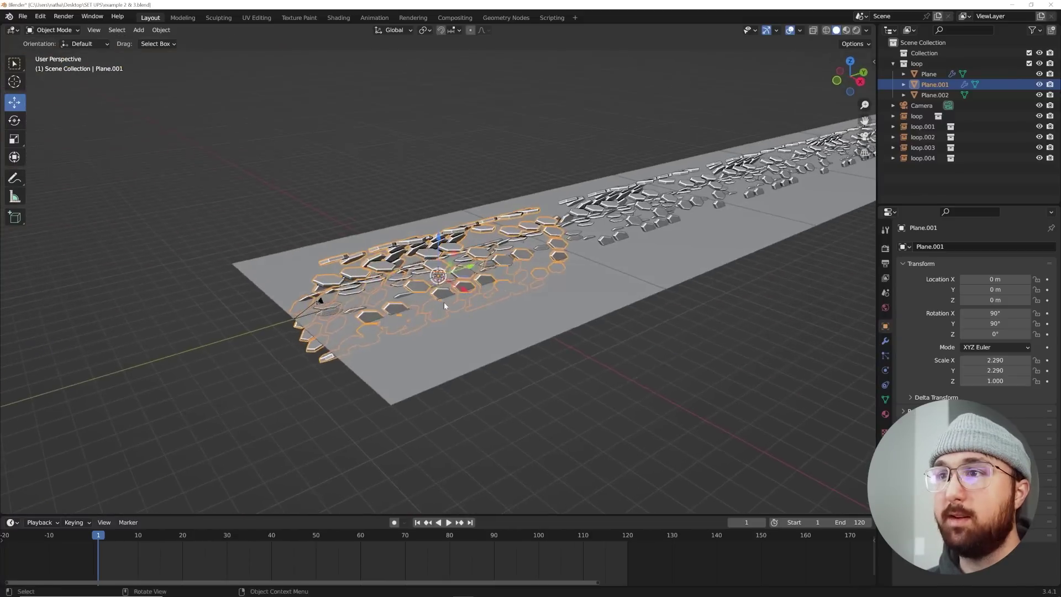
Step: Key camera Y location -8 m at frame 0 and 8 m at frame 120, then view through it
left_click(320, 303)
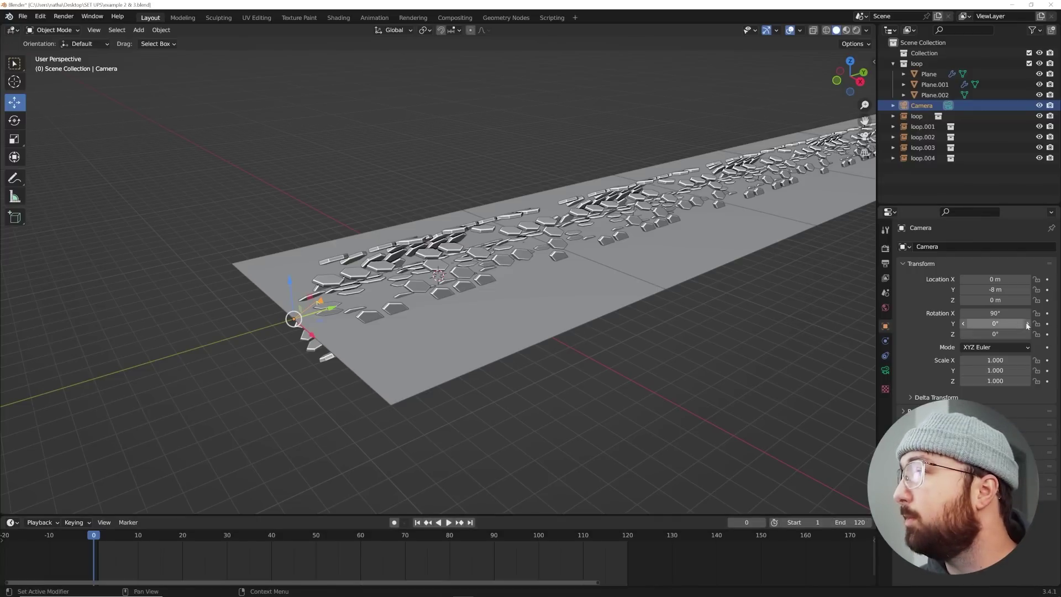
left_click(1047, 291)
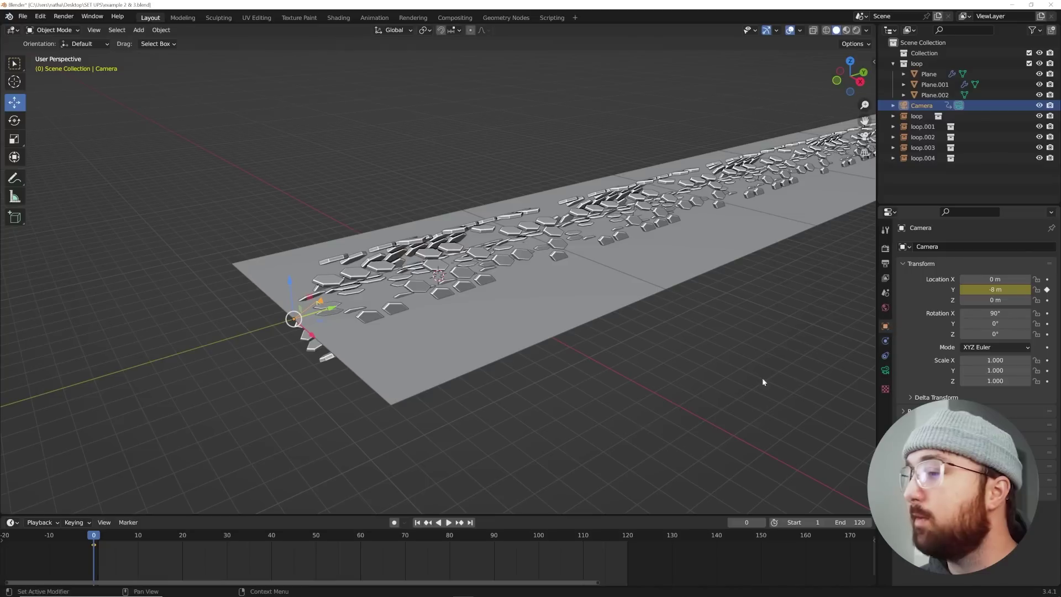
left_click(469, 522)
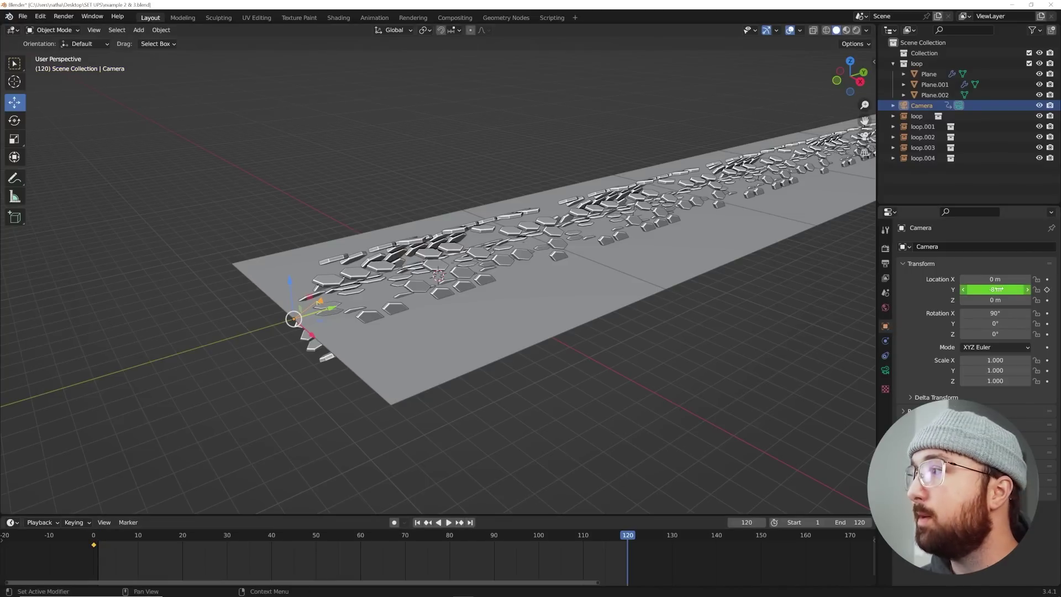
middle_click_drag(649, 268, 615, 326)
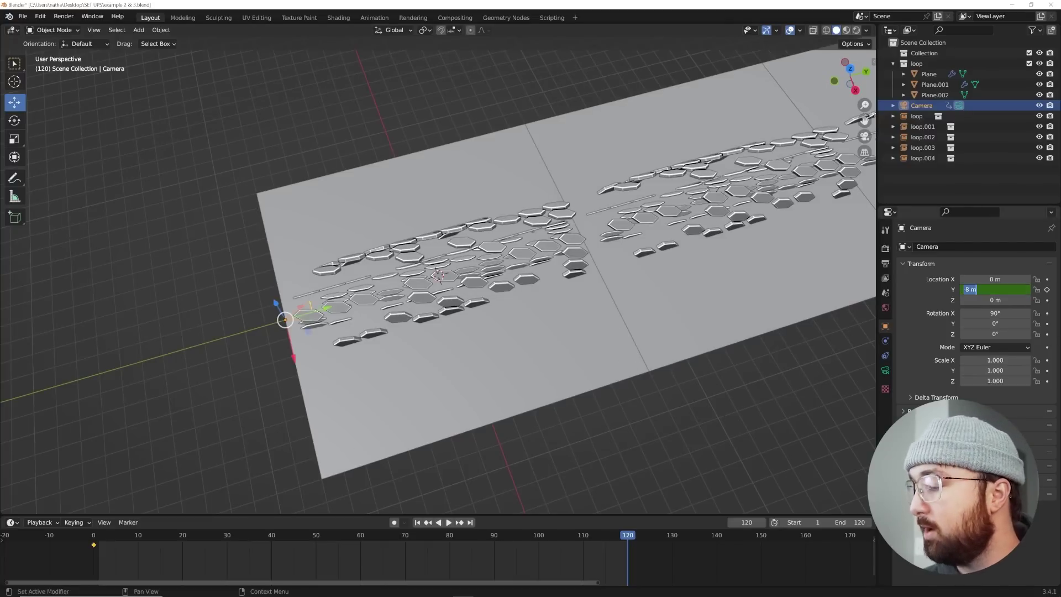
key("Return")
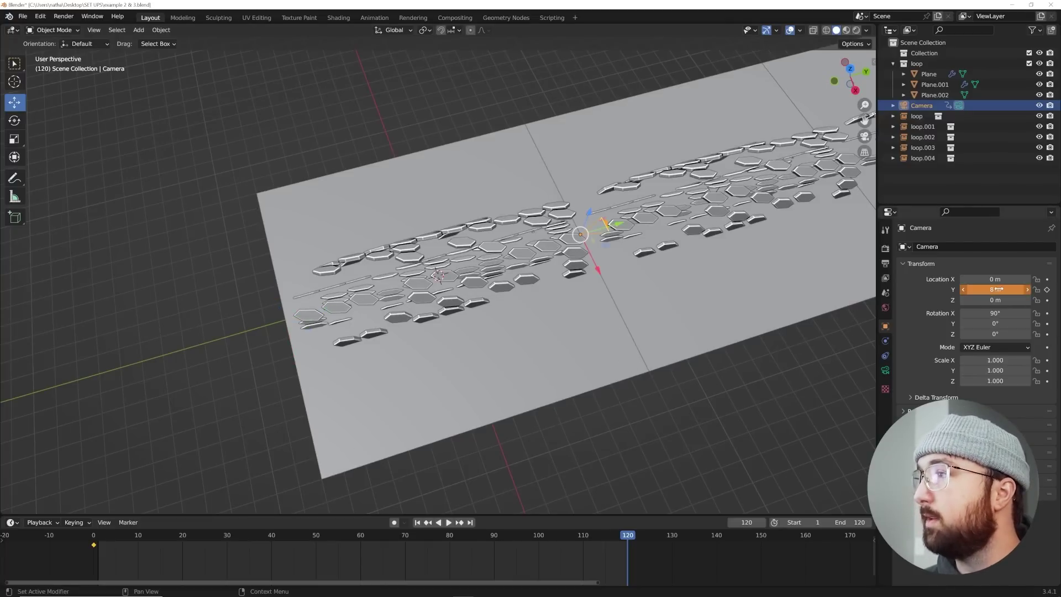
left_click(1047, 290)
scroll(633, 205, "up", 4)
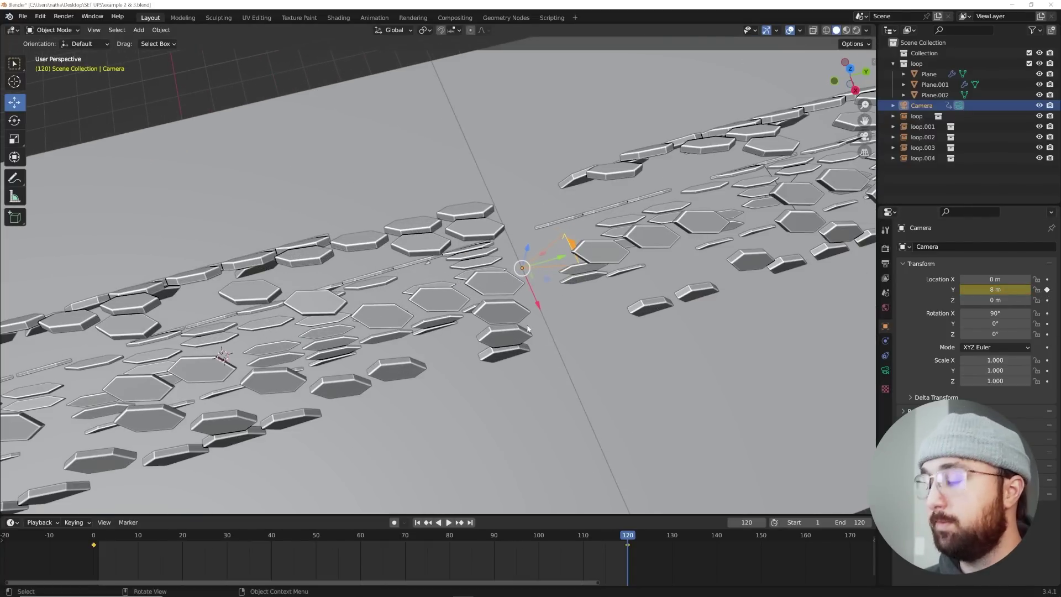
key("KP_0")
Step: With overlays hidden, play the camera's glide through the hexagon tunnel, then stop playback
left_click(791, 30)
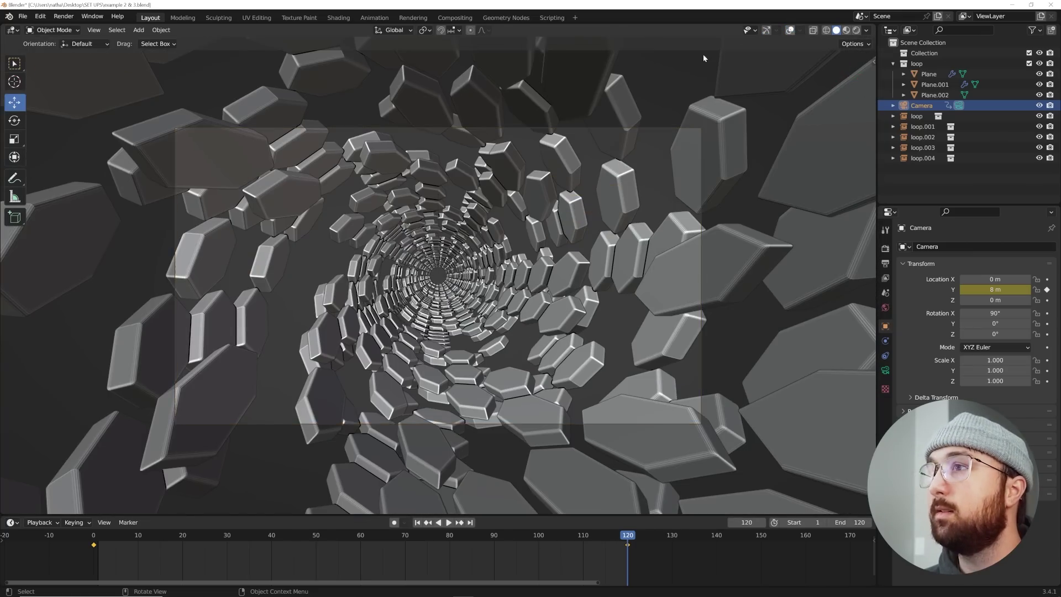
key("space")
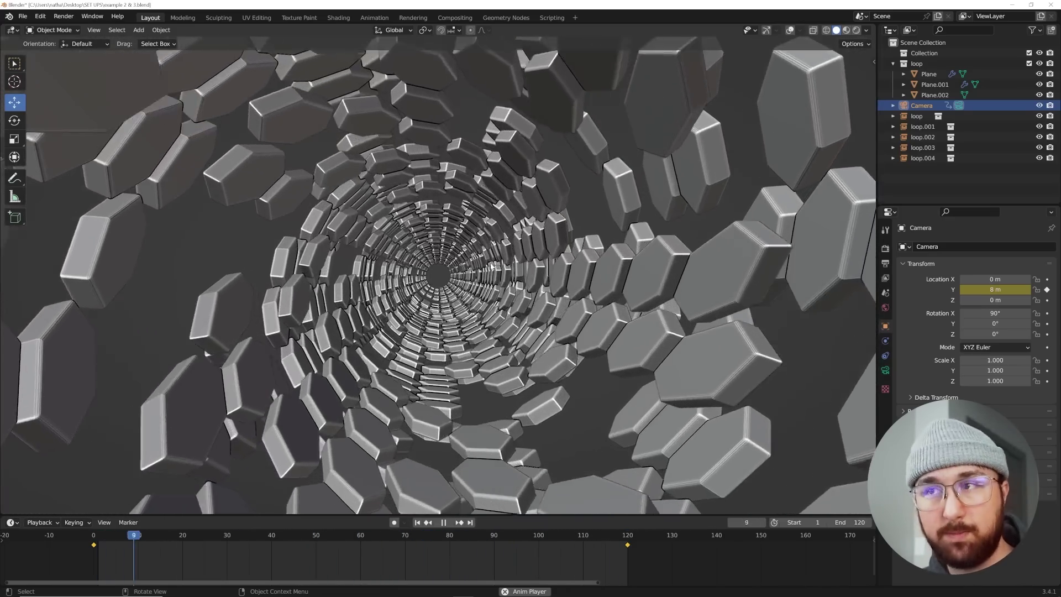
key("space")
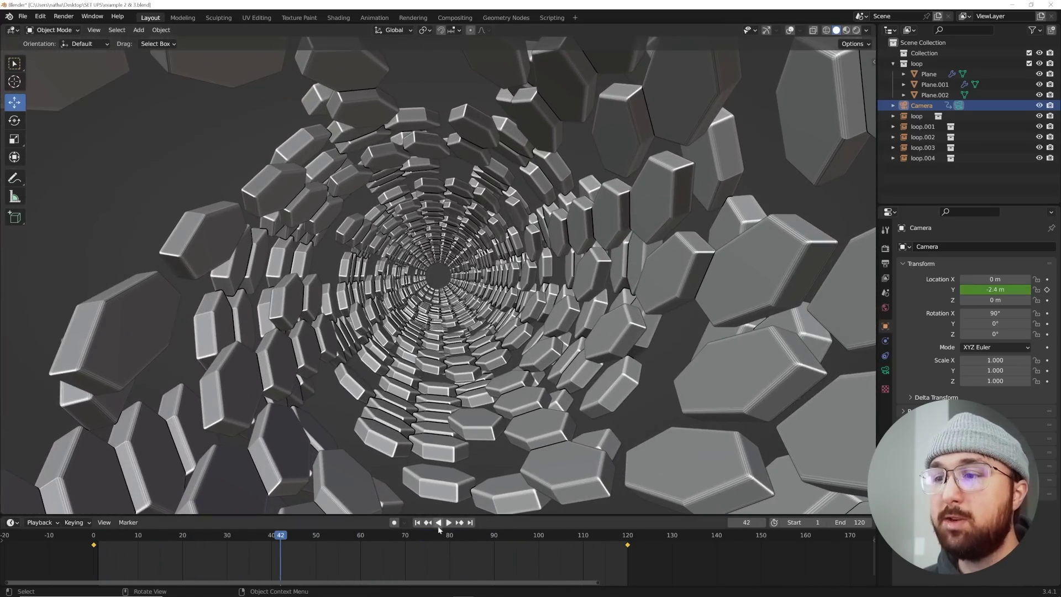
Step: At frame 0, select Plane.001 with overlays on and look through the camera
left_click(417, 522)
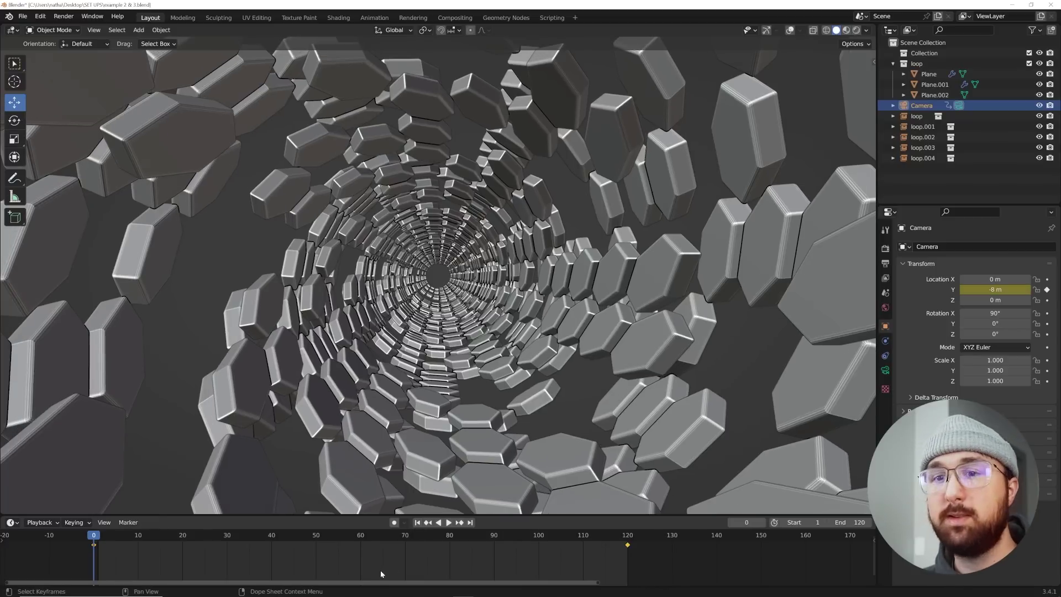
key("Left")
scroll(415, 421, "down", 2)
left_click(508, 297)
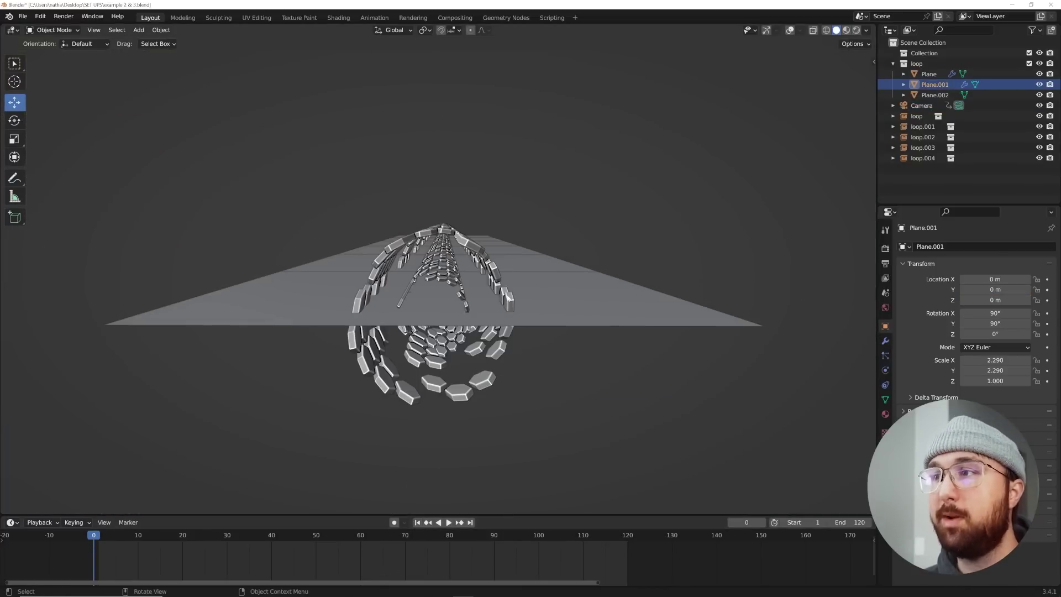
left_click(790, 30)
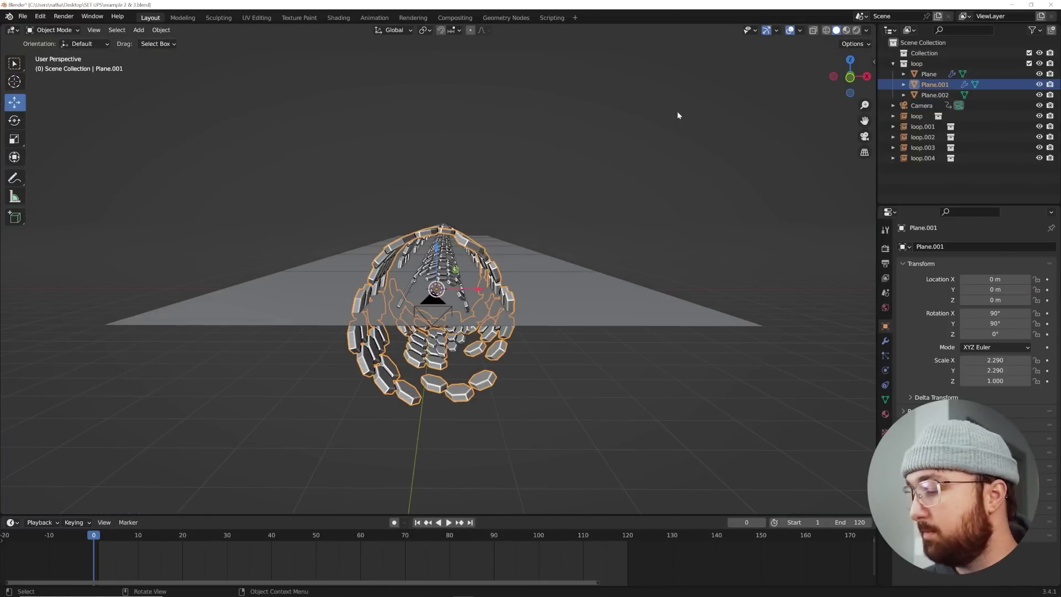
key("KP_0")
scroll(474, 319, "down", 1)
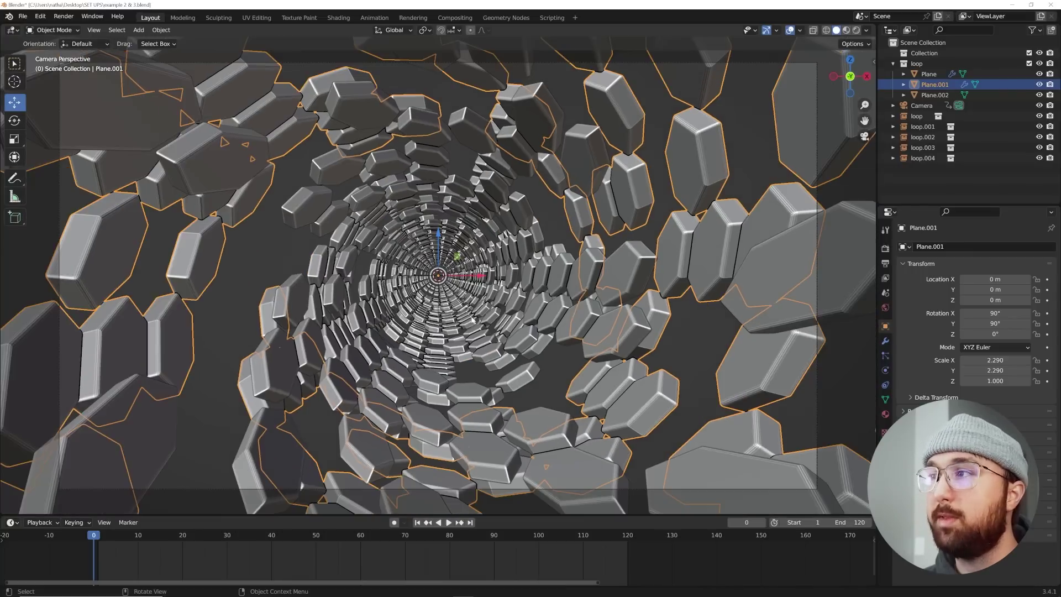
scroll(473, 319, "up", 1)
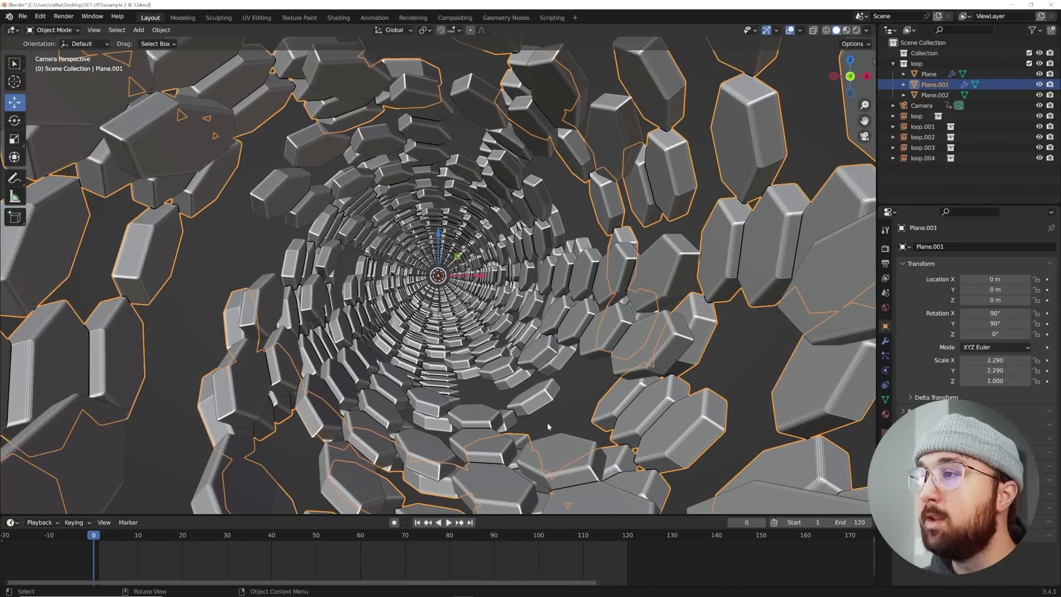
Step: Set the tube's Y rotation to 0° and keyframe it at frame 0
mouse_move(1002, 335)
left_mouse_down()
mouse_move(1039, 335)
mouse_move(1002, 335)
mouse_move(1016, 323)
mouse_move(998, 323)
left_mouse_up()
key("ctrl+z")
key("ctrl+shift+z")
left_click(998, 323)
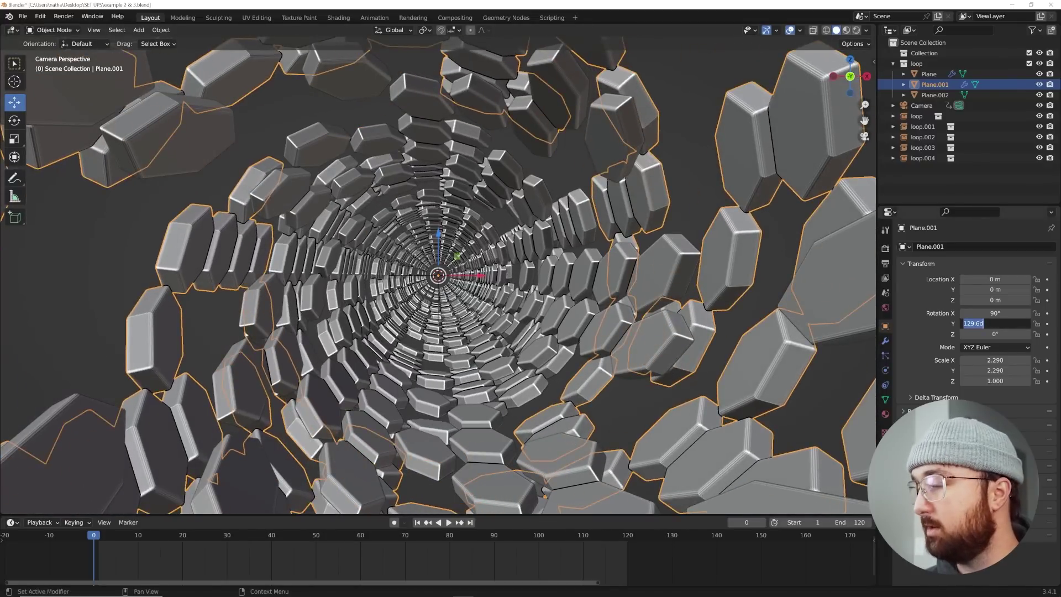
type("0")
key("Return")
mouse_move(996, 325)
left_mouse_down()
mouse_move(1011, 326)
mouse_move(997, 326)
left_mouse_up()
left_click(1048, 324)
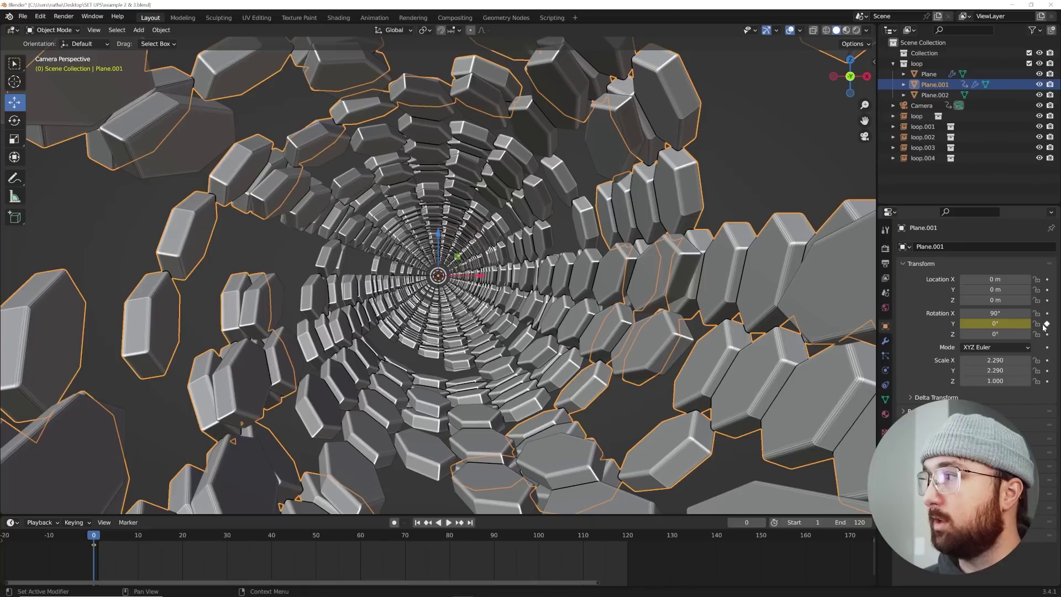
Step: Keyframe a 360° Y rotation at frame 120 and preview the spin without overlays or gizmos
left_click(472, 523)
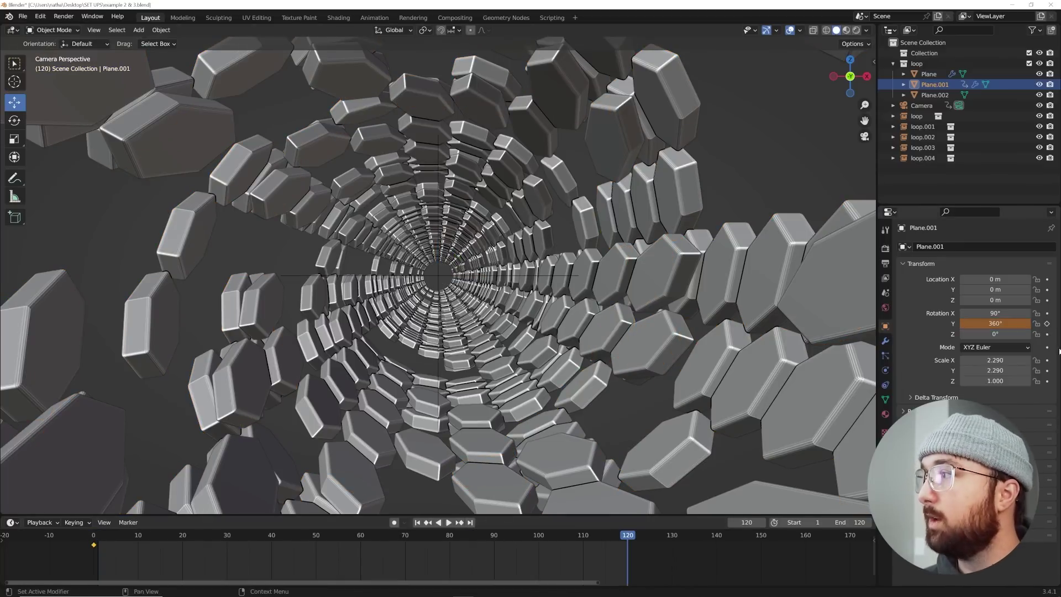
left_click(1047, 324)
key("space")
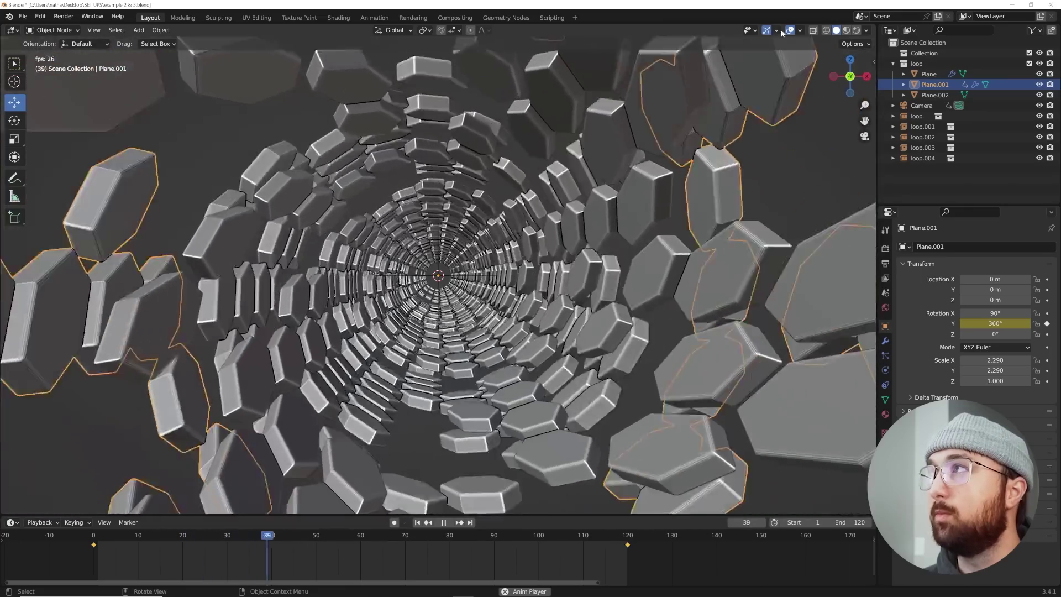
left_click(790, 30)
left_click(766, 30)
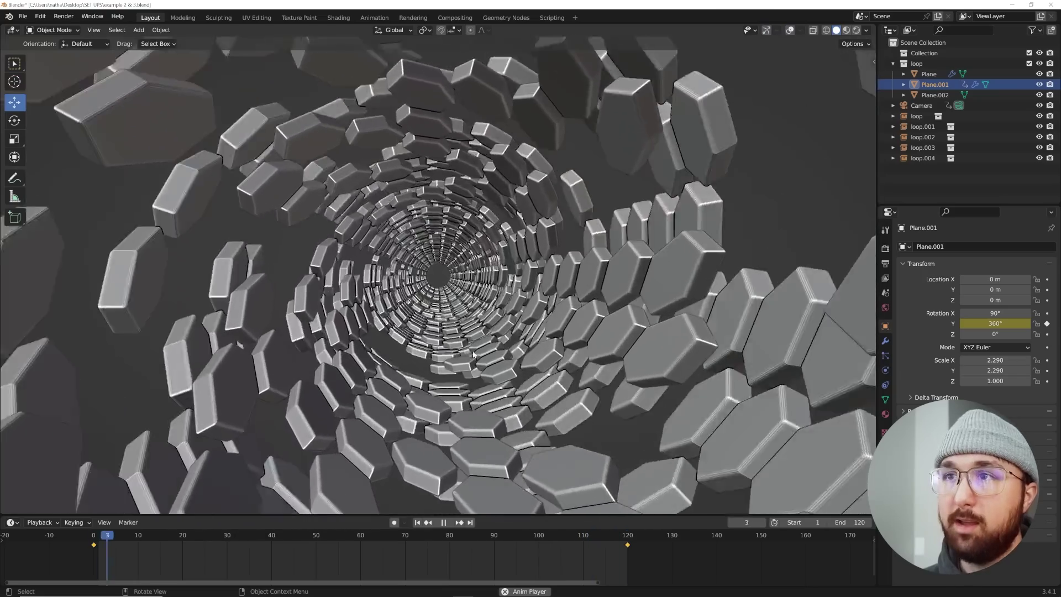
key("space")
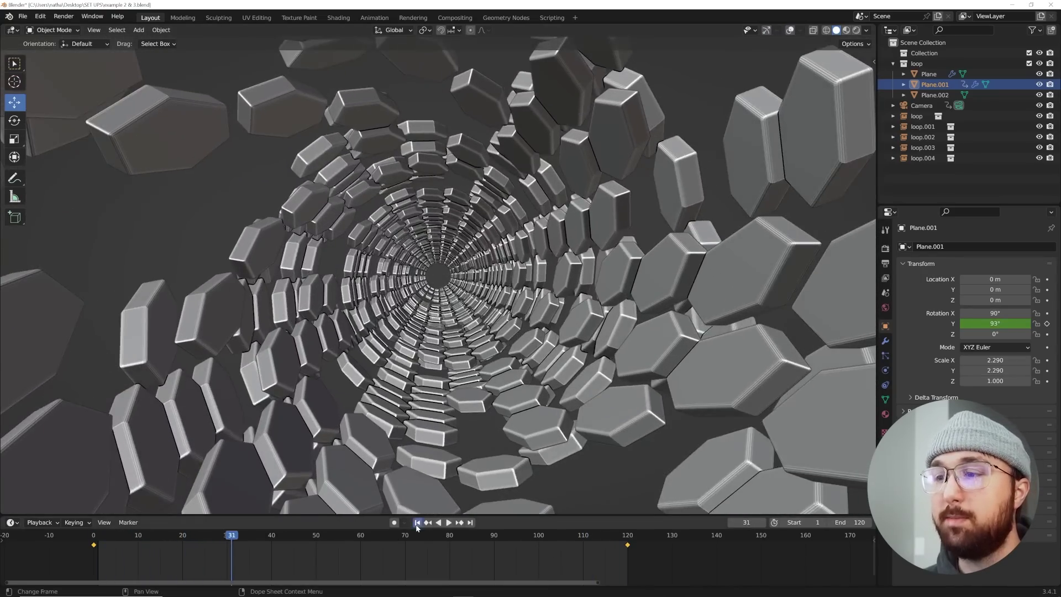
key("Down")
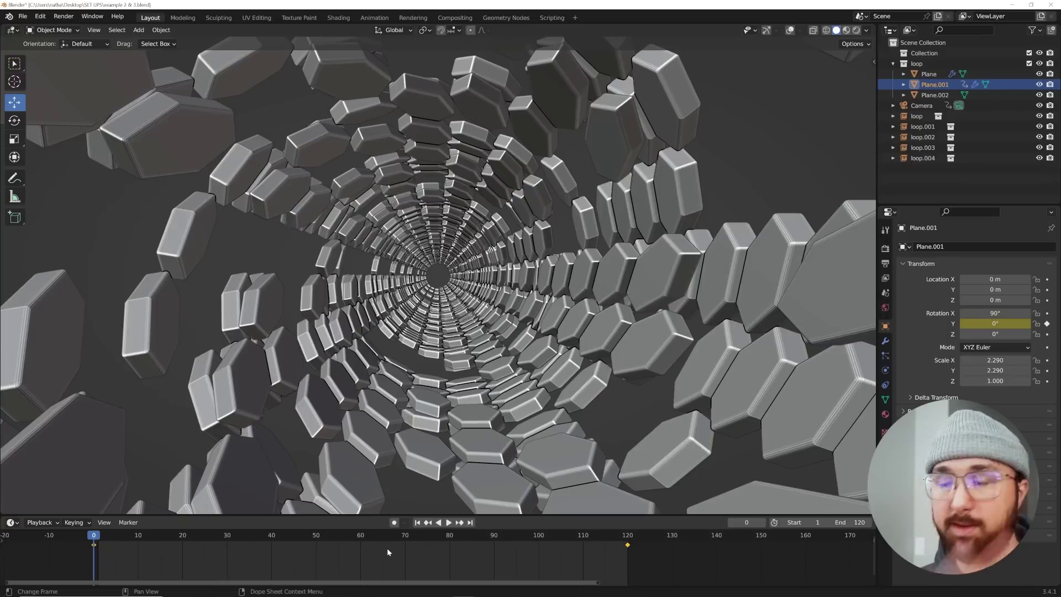
Step: Replace the rotation keys with Y 0° at frame 0 and 1800° at frame 120
right_click(1006, 326)
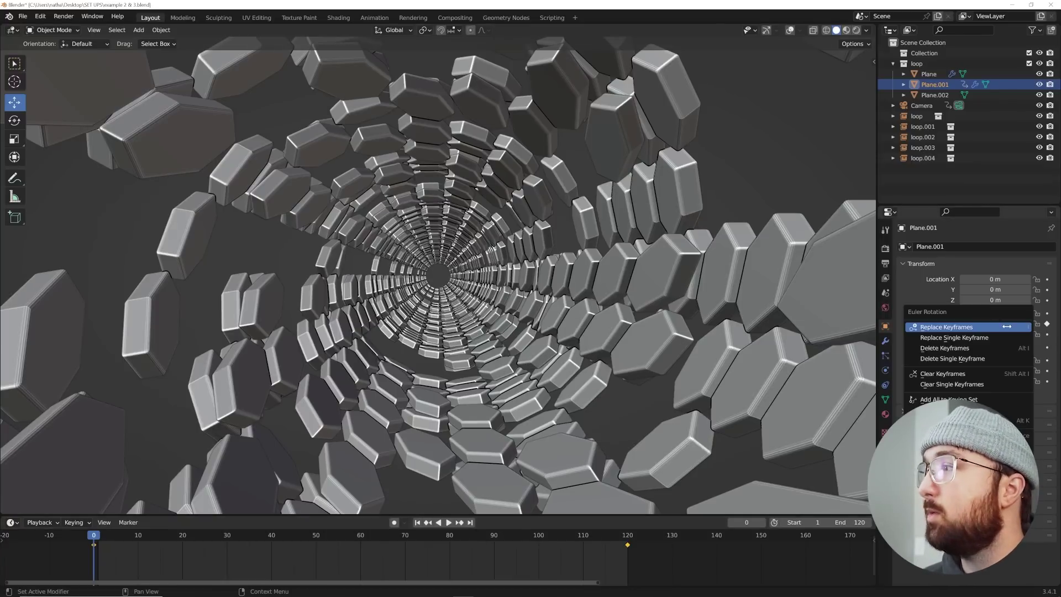
left_click(972, 373)
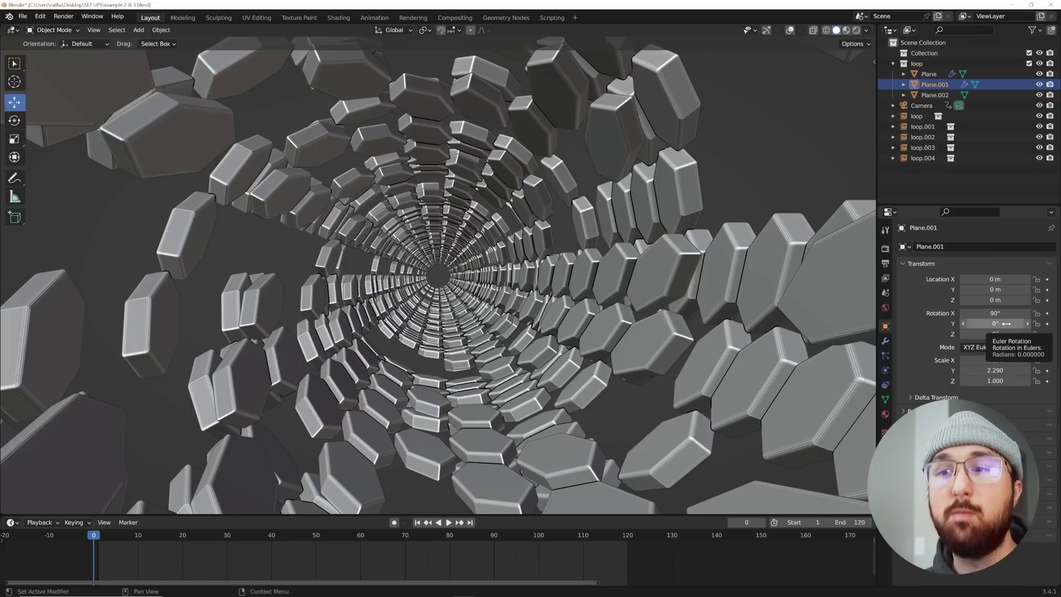
left_click(1046, 324)
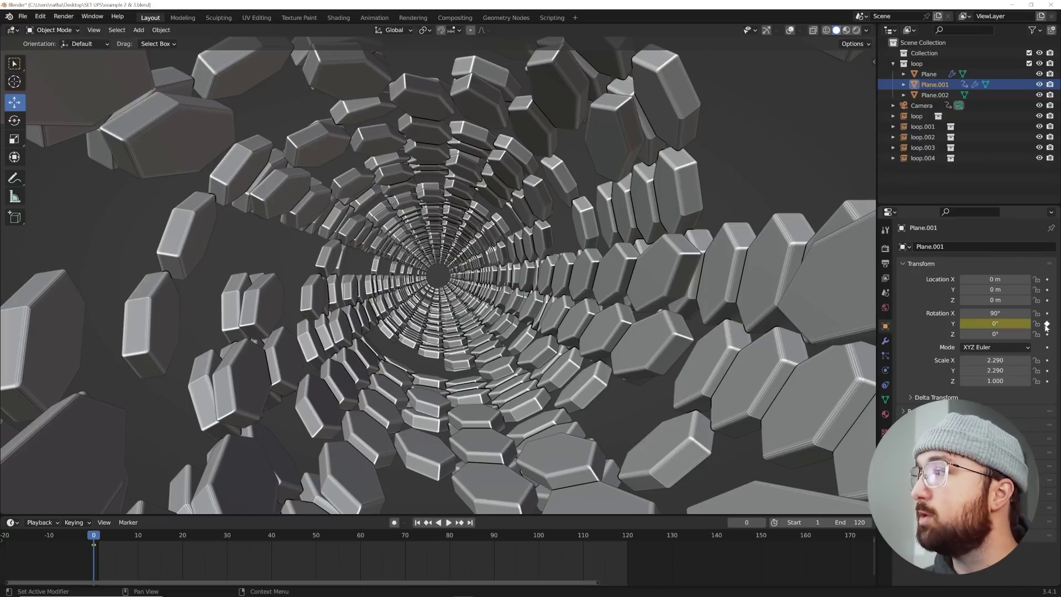
double_click(994, 324)
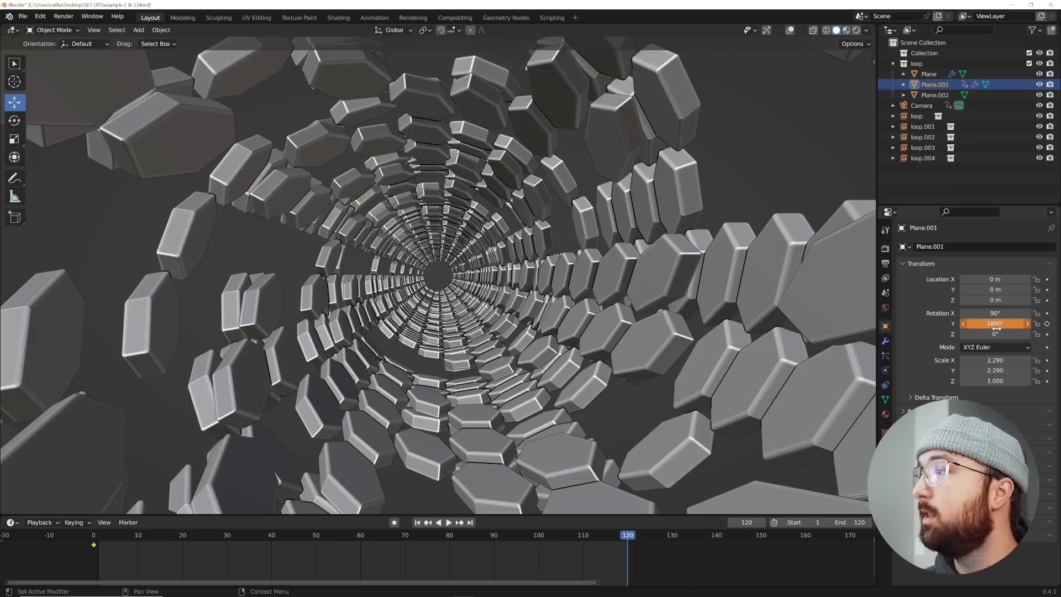
left_click(1047, 324)
Step: Preview the five-turn spin, then return to frame 0 and clear the rotation keyframes
key("space")
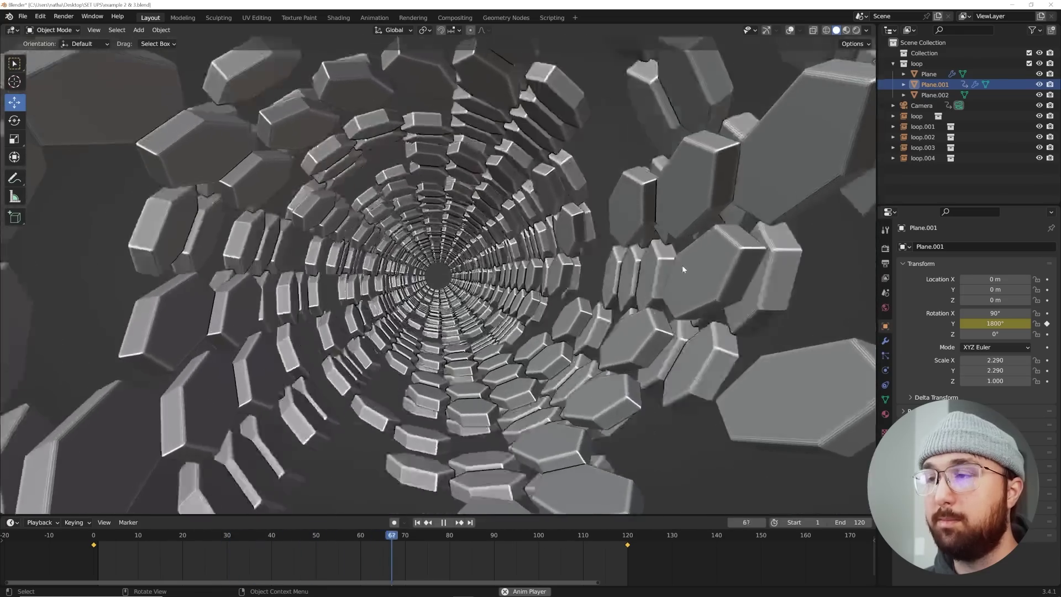
key("space")
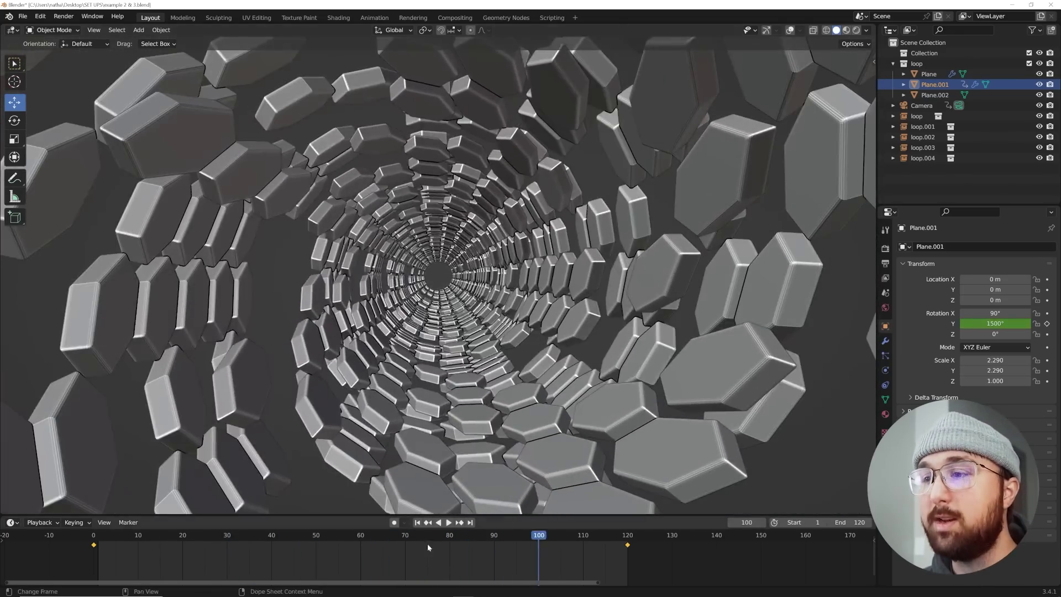
left_click(418, 522)
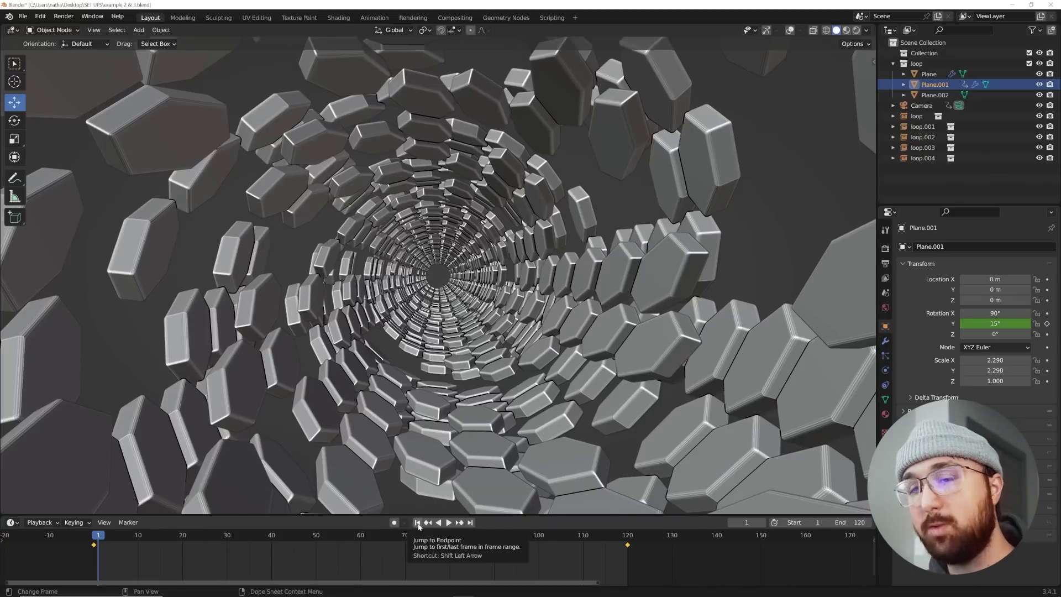
key("Left")
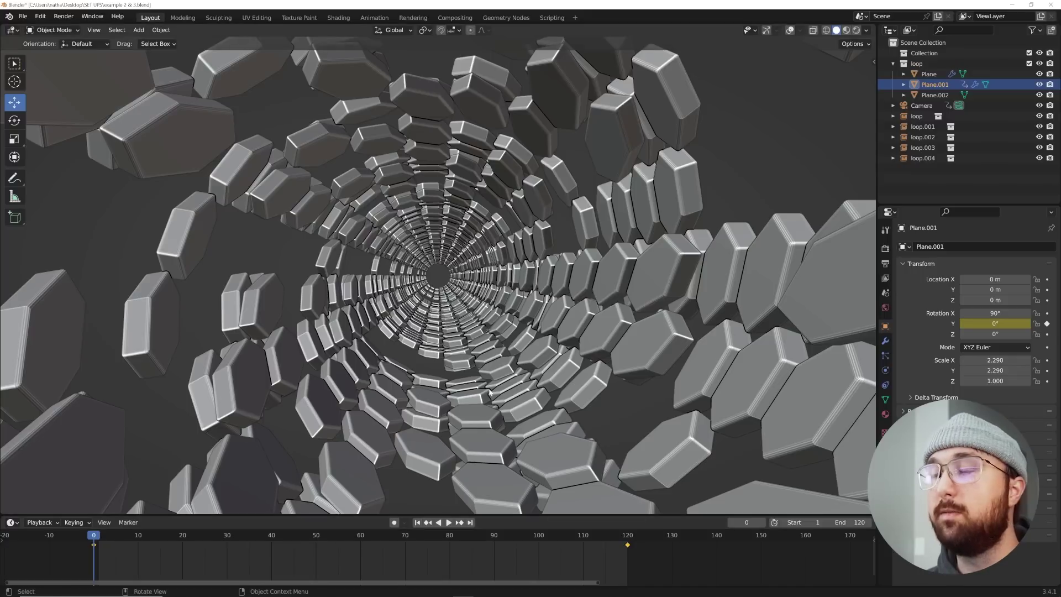
right_click(989, 324)
left_click(972, 336)
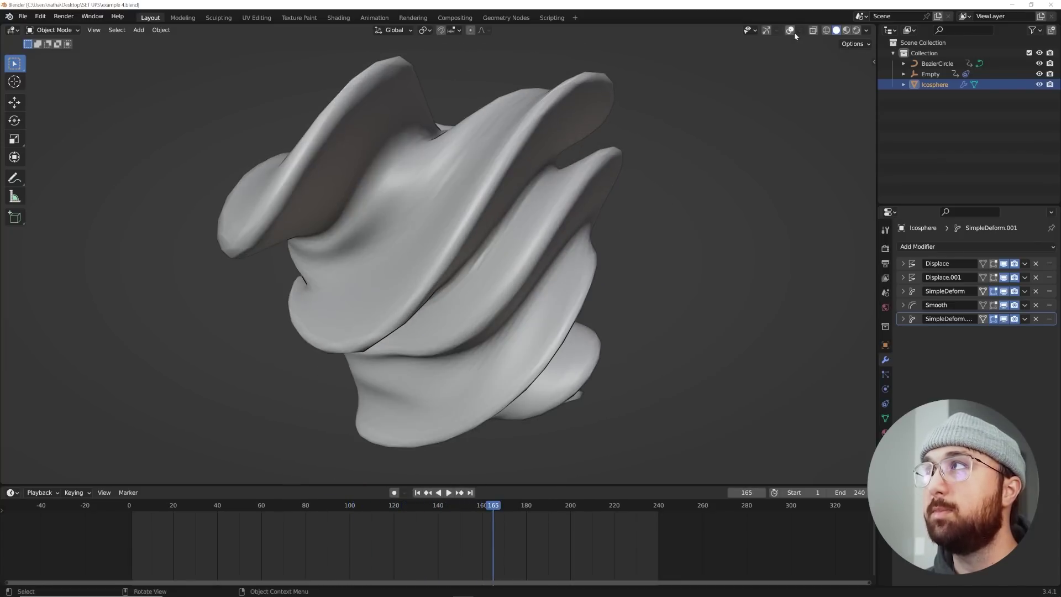
Step: Delete the BezierCircle and Empty with overlays turned back on
left_click(790, 30)
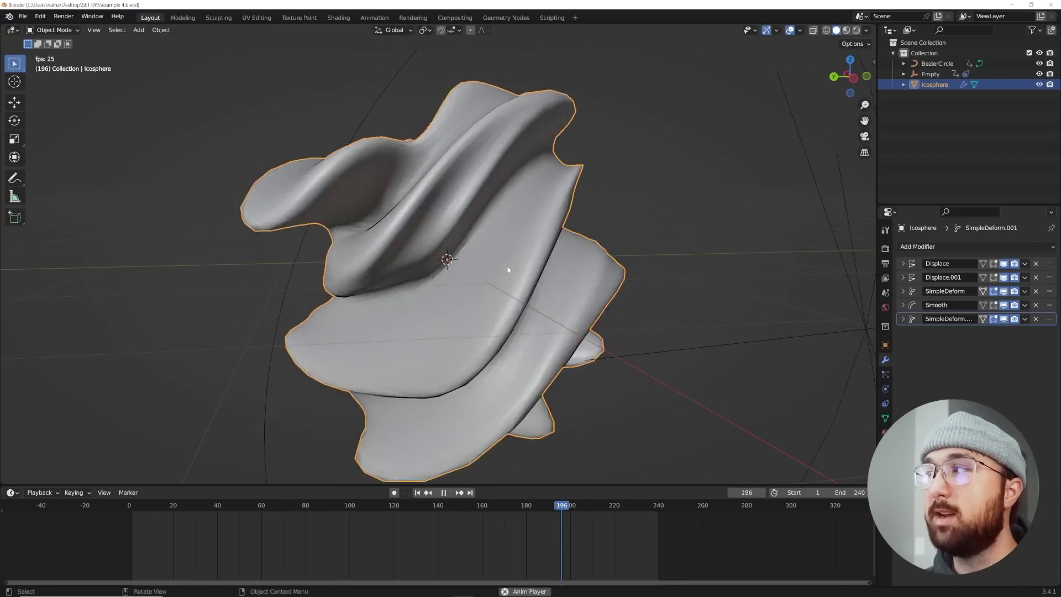
key("space")
scroll(507, 266, "down", 5)
left_click_drag(753, 168, 565, 385)
key("Delete")
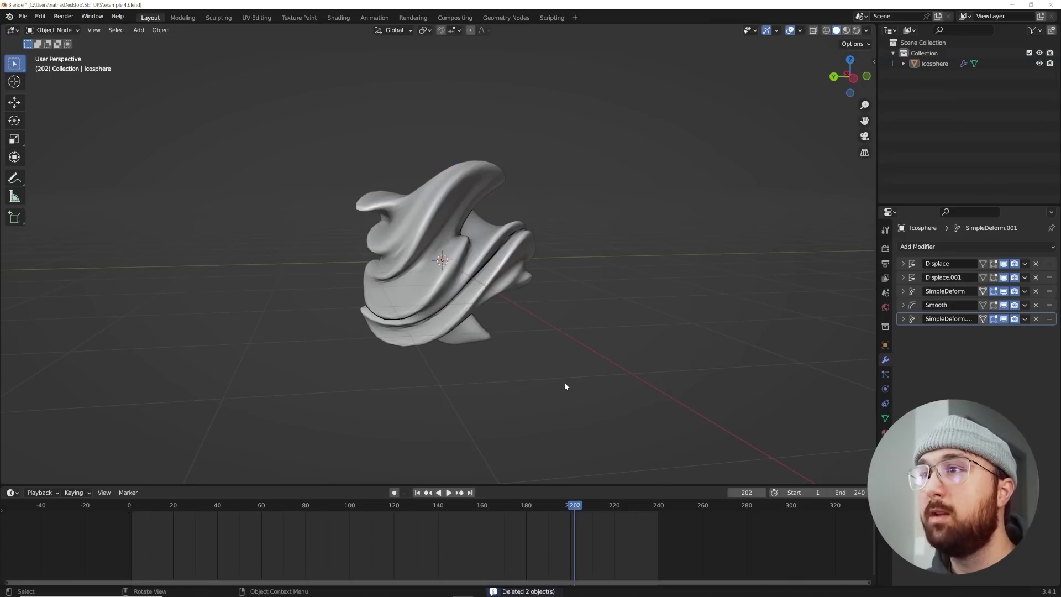
Step: Select the Icosphere, enlarge the viewport and expand its first Displace modifier panel
middle_click_drag(486, 282, 520, 276)
left_click(520, 275)
key("space")
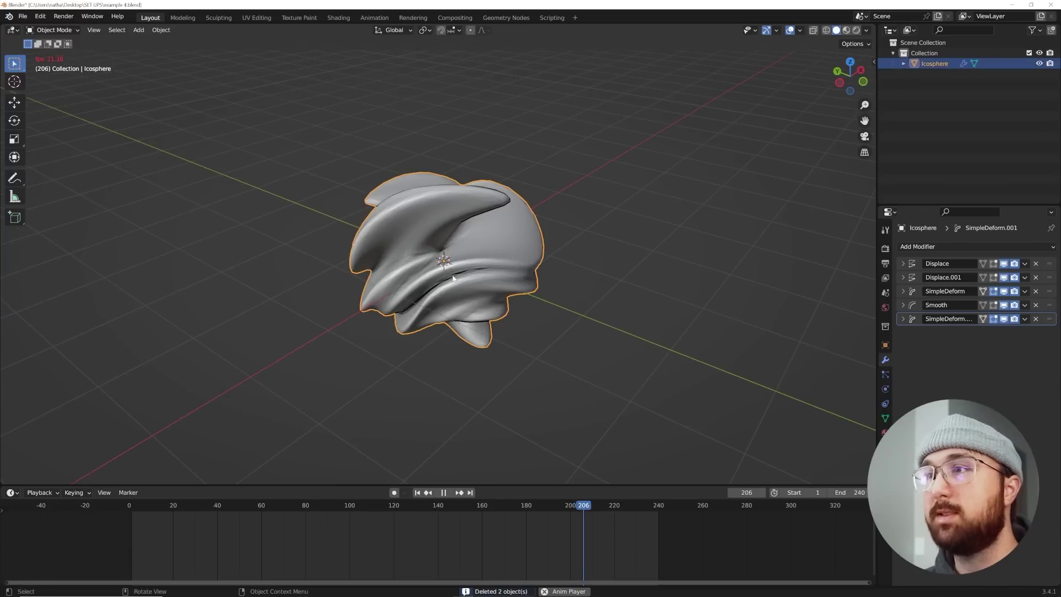
key("space")
left_click(417, 493)
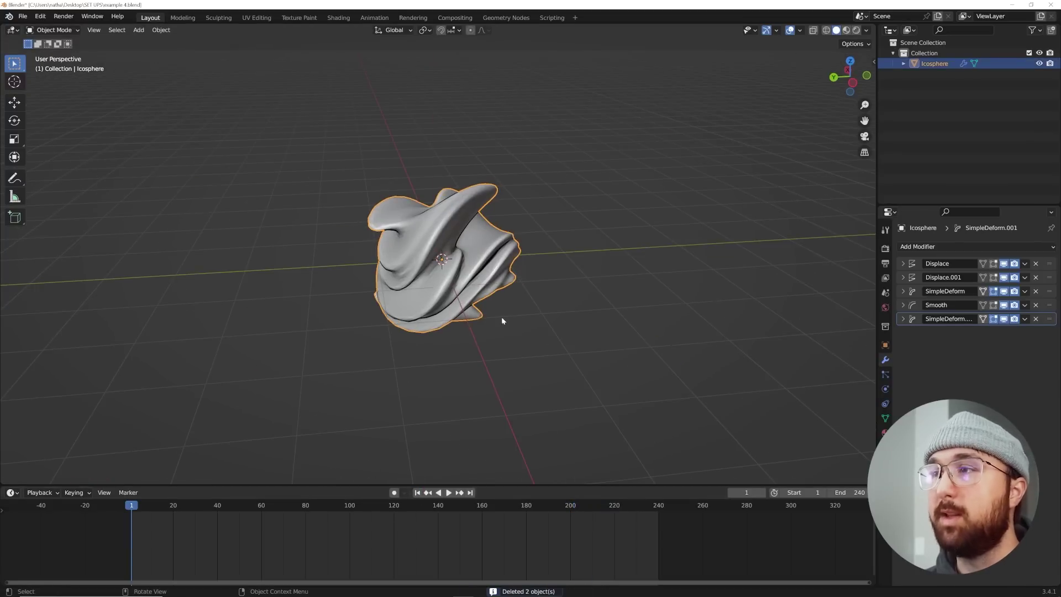
left_click_drag(600, 486, 600, 504)
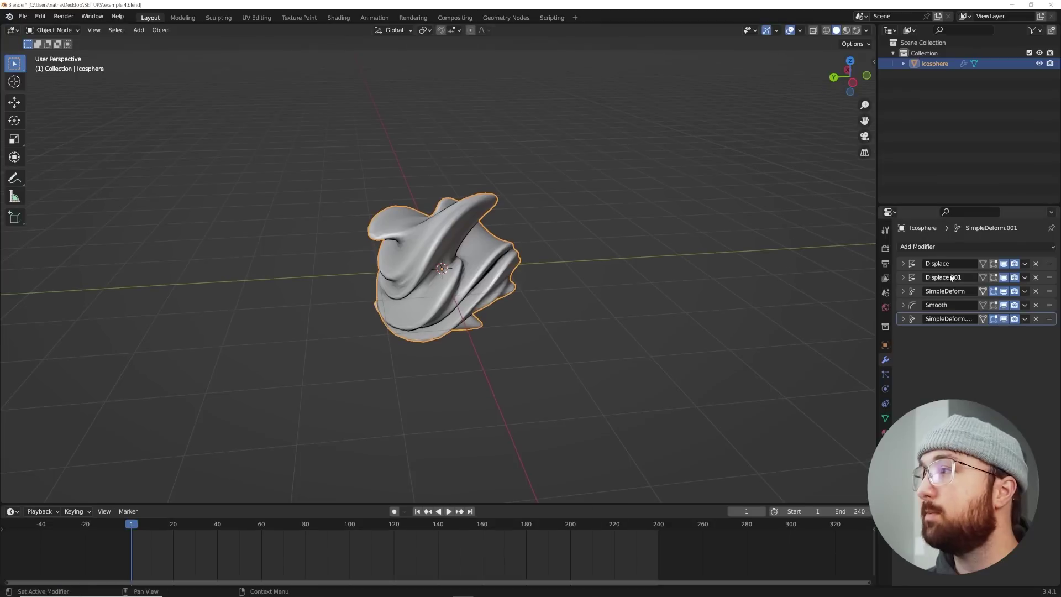
left_click(905, 320)
left_click(904, 320)
left_click(904, 306)
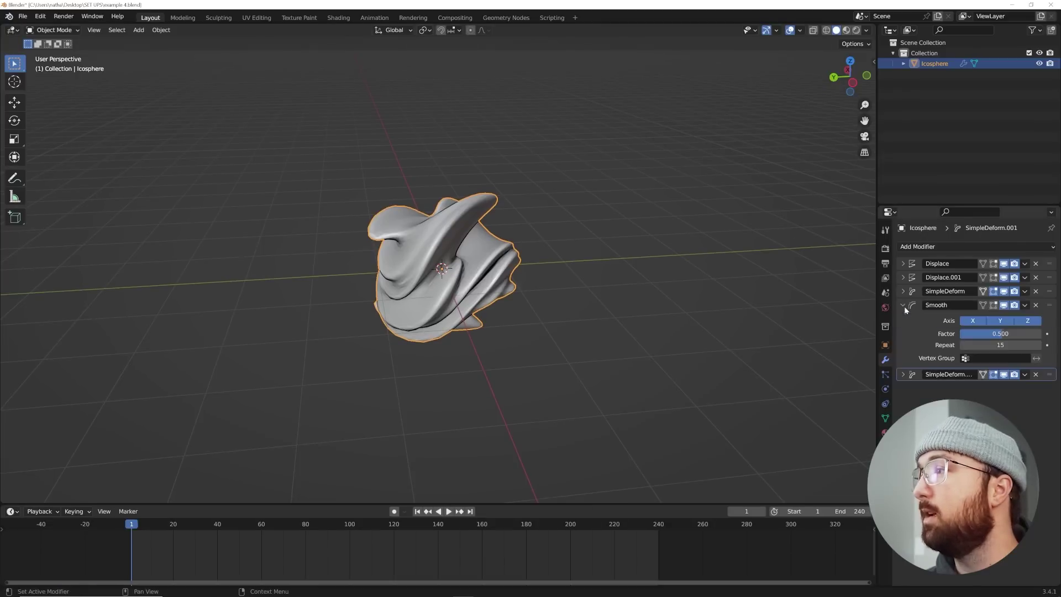
left_click(903, 305)
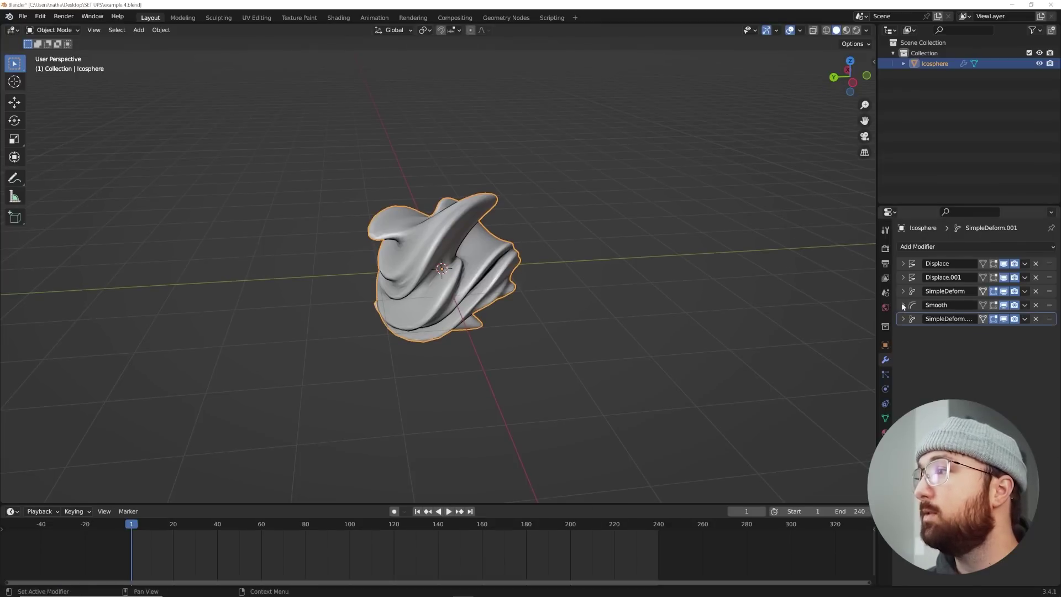
left_click(904, 263)
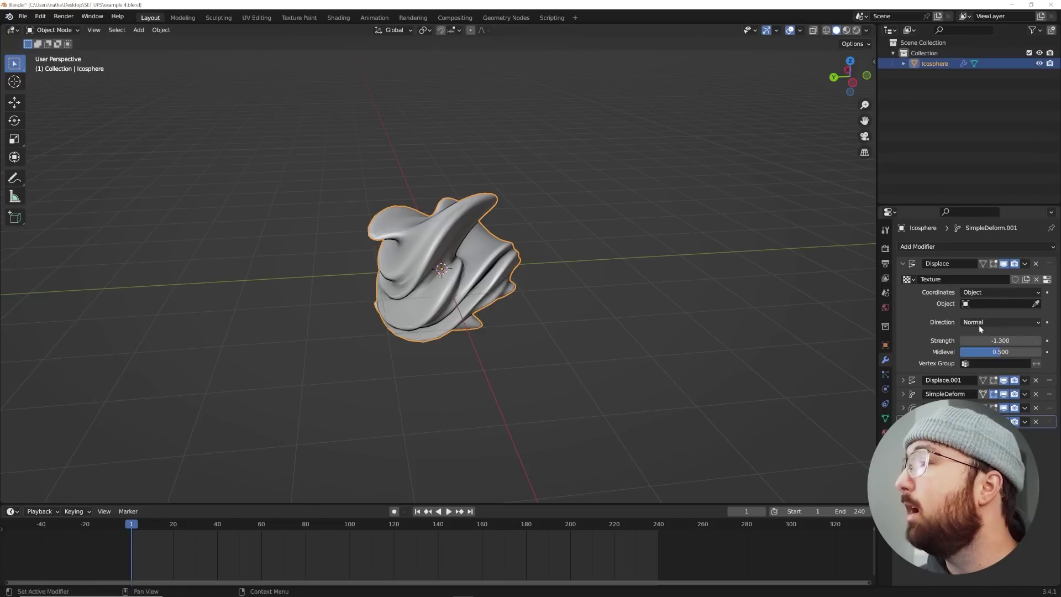
Step: Change the first Displace modifier's Strength to a positive 0.910
key("ctrl+z")
left_click_drag(1009, 329, 1009, 328)
left_click(982, 293)
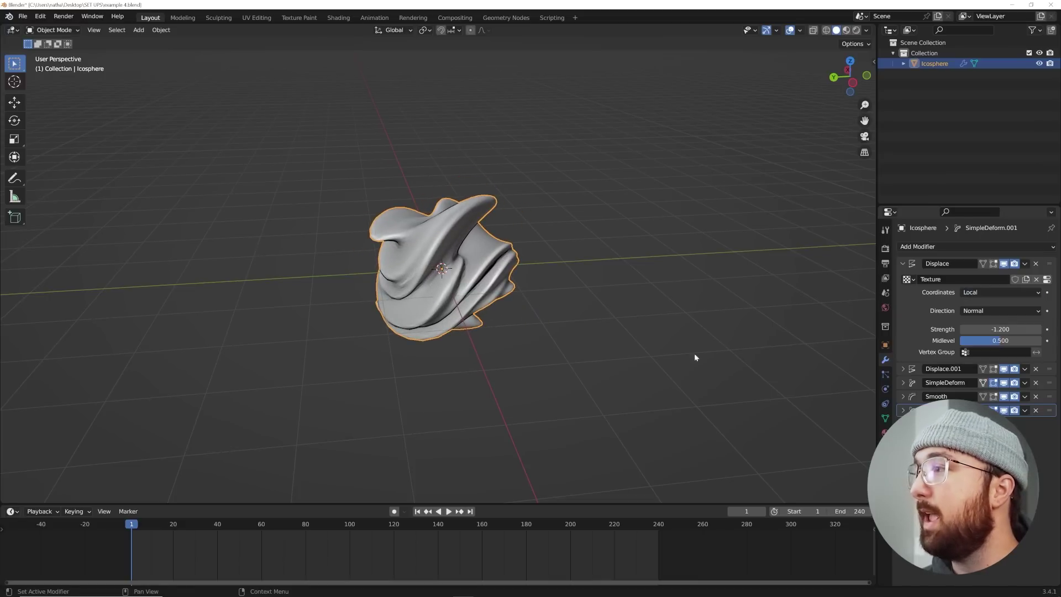
middle_click_drag(694, 353, 472, 299)
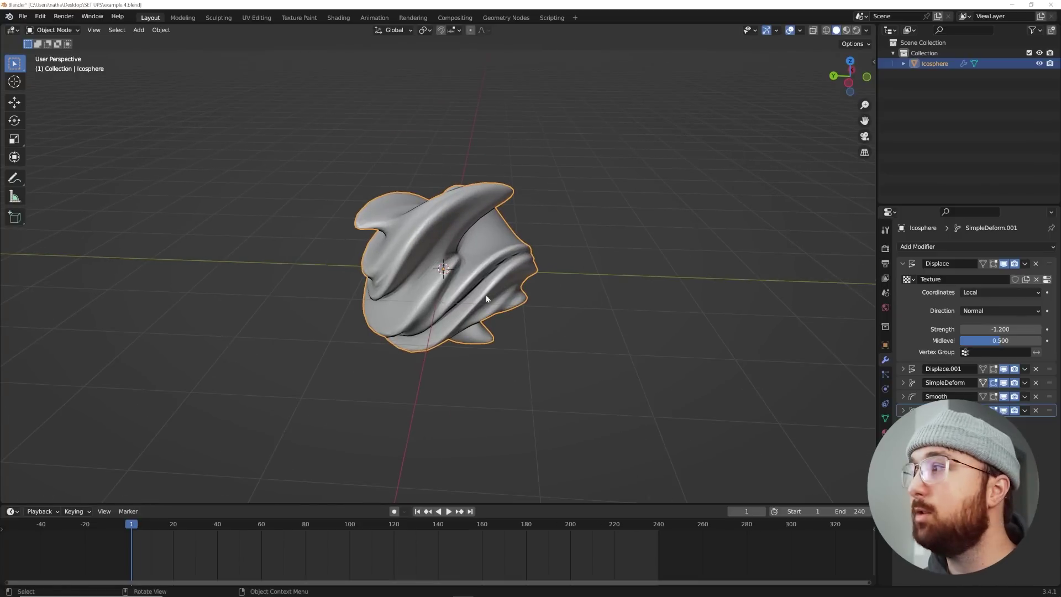
left_click_drag(1000, 329, 1001, 329)
Step: Raise the Clouds texture Size to 0.66 and return to the modifier stack
left_click(1047, 280)
left_click_drag(995, 460, 996, 458)
left_click(888, 361)
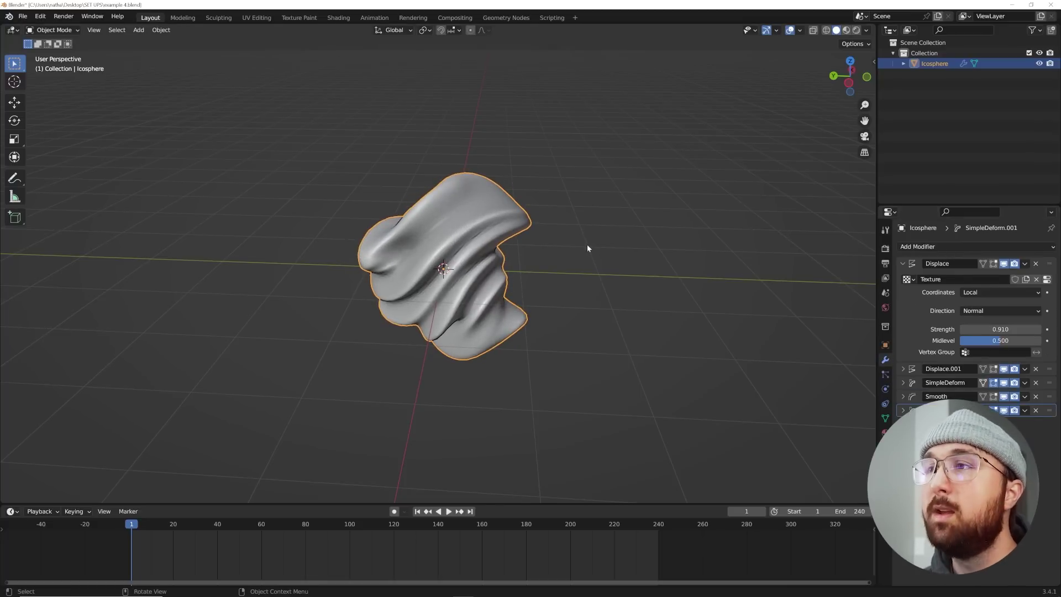
key("shift+a")
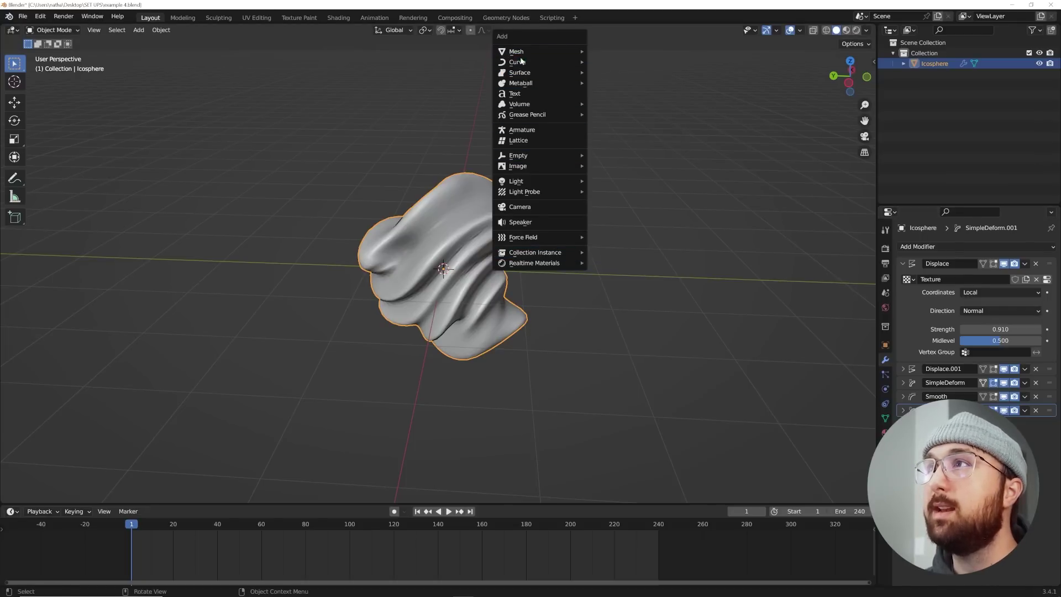
Step: Add a Bezier circle and a Plain Axes Empty to the scene
mouse_move(577, 62)
left_click(606, 73)
key("shift+a")
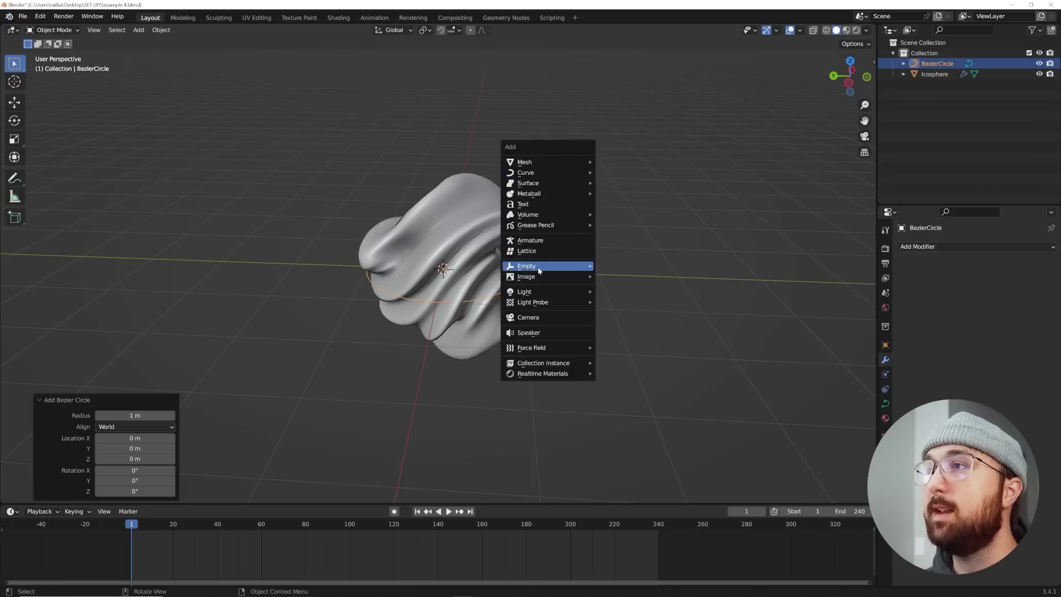
mouse_move(583, 266)
left_click(649, 271)
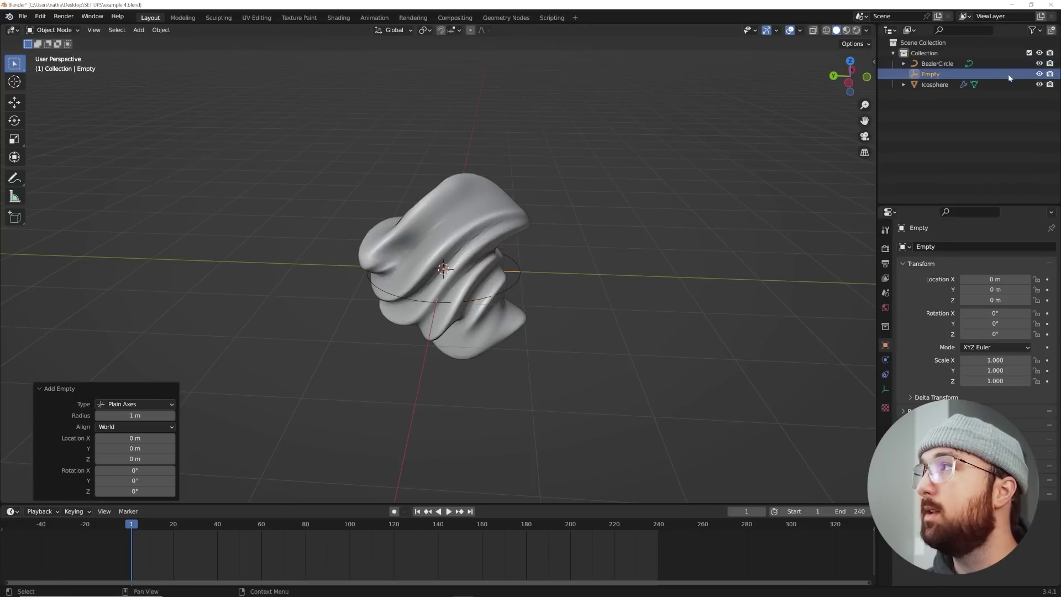
Step: Give the Empty a Follow Path constraint targeting BezierCircle
left_click(933, 75)
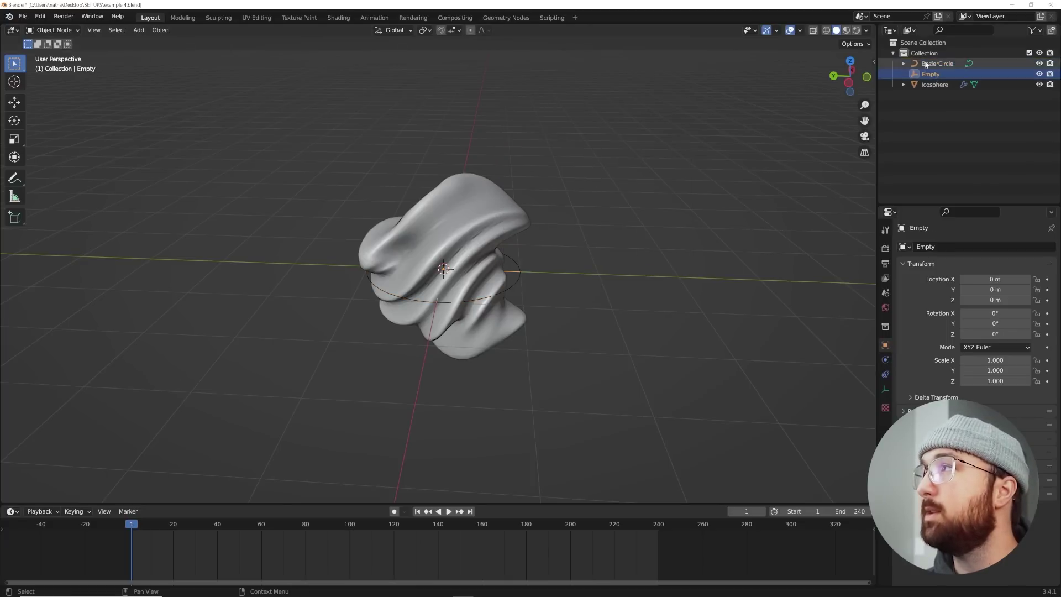
left_click(885, 389)
left_click(884, 359)
left_click(885, 374)
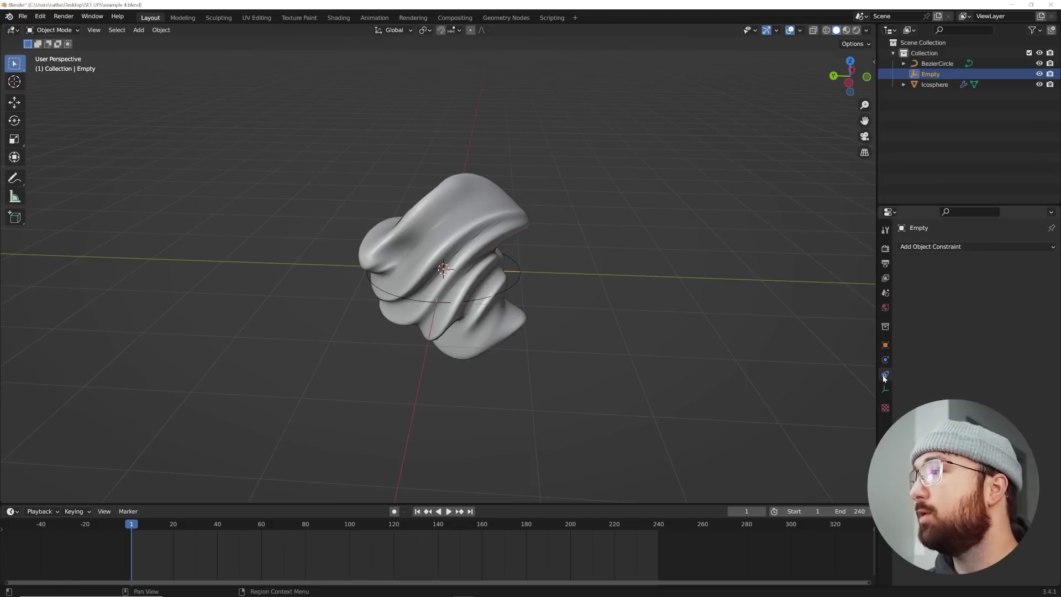
left_click(998, 246)
left_click(1017, 316)
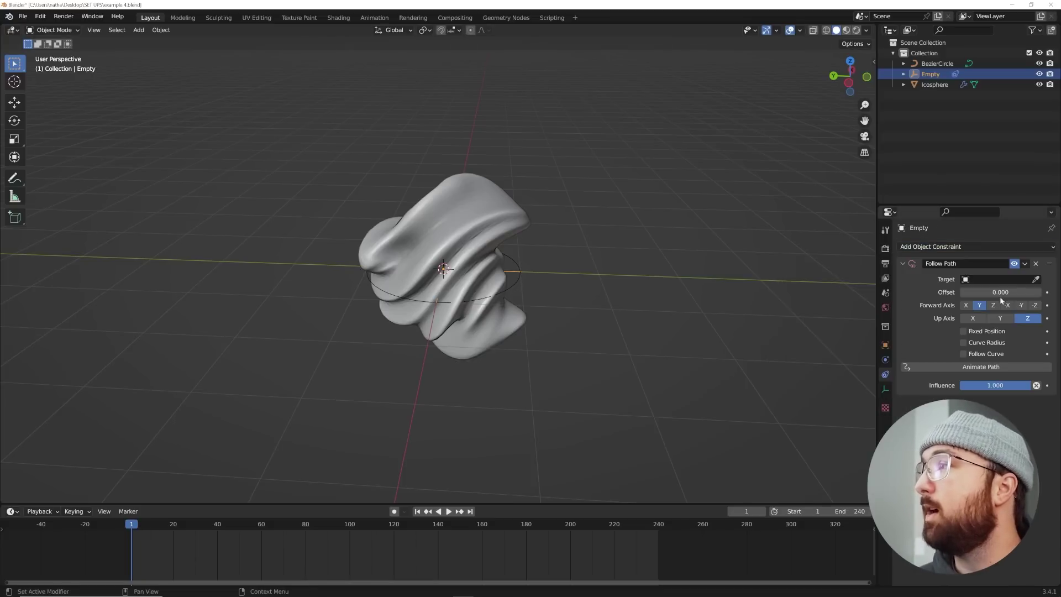
left_click(1001, 279)
left_click(959, 294)
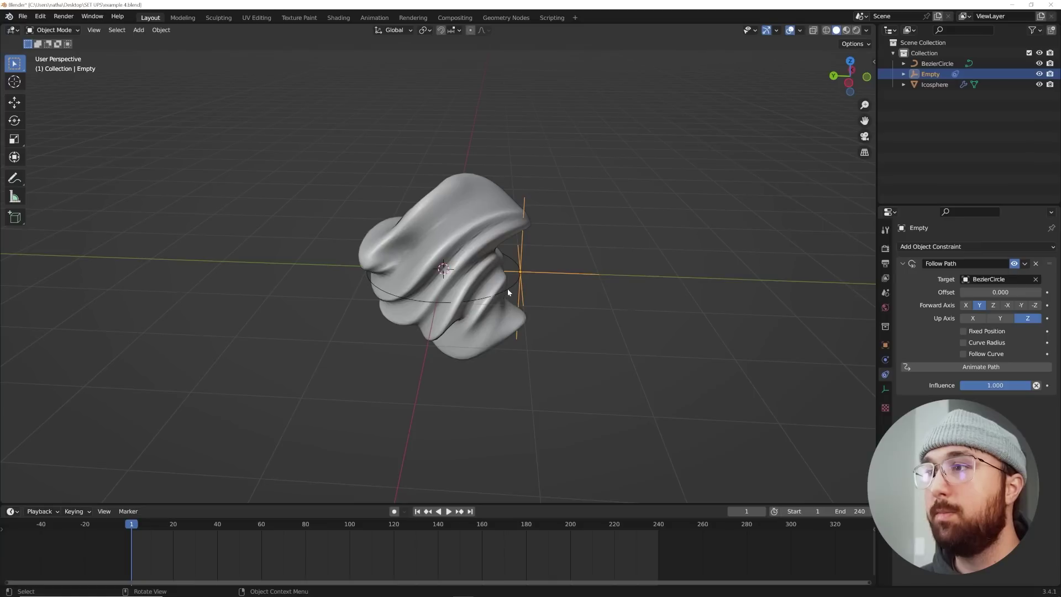
Step: Scale the Bezier circle up to 2.101, then reselect the Empty on it
left_click(507, 290)
key("s")
left_click(599, 283)
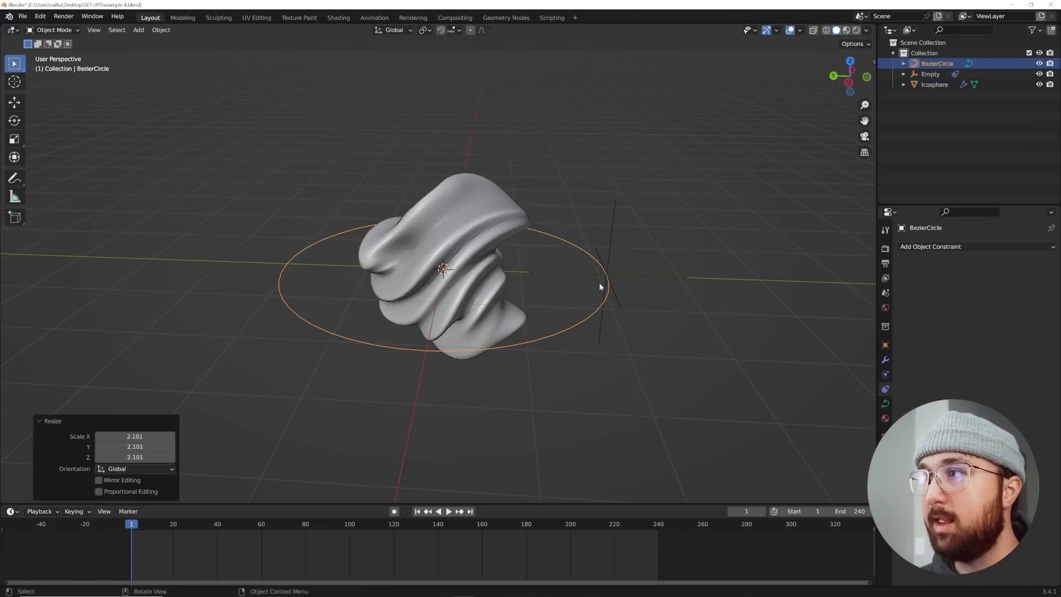
left_click(610, 248)
mouse_move(607, 247)
middle_mouse_down()
mouse_move(628, 250)
mouse_move(616, 244)
middle_mouse_up()
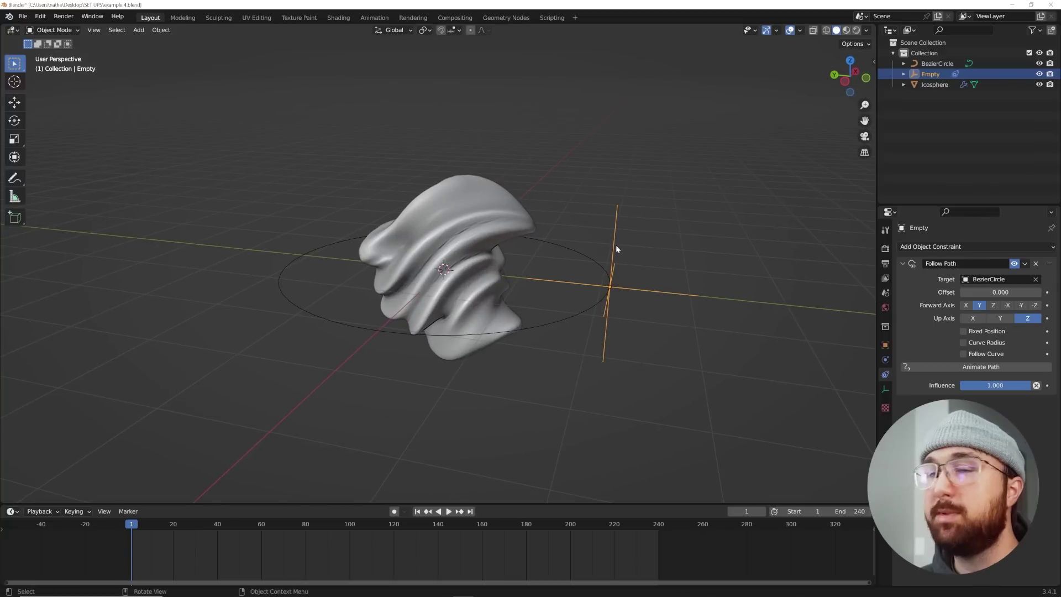
left_click(523, 244)
left_click(615, 223)
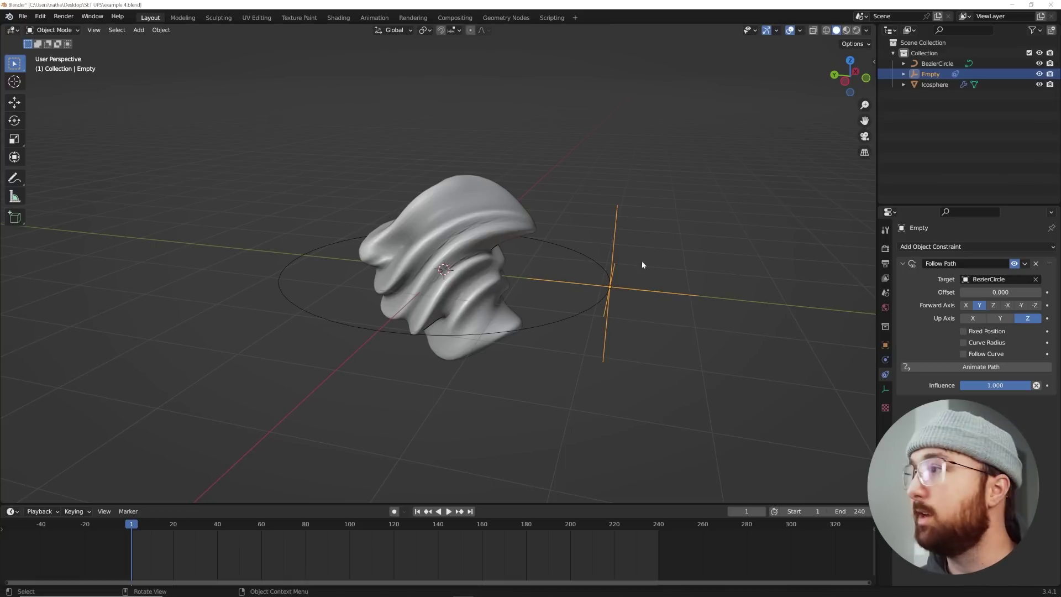
left_click(932, 248)
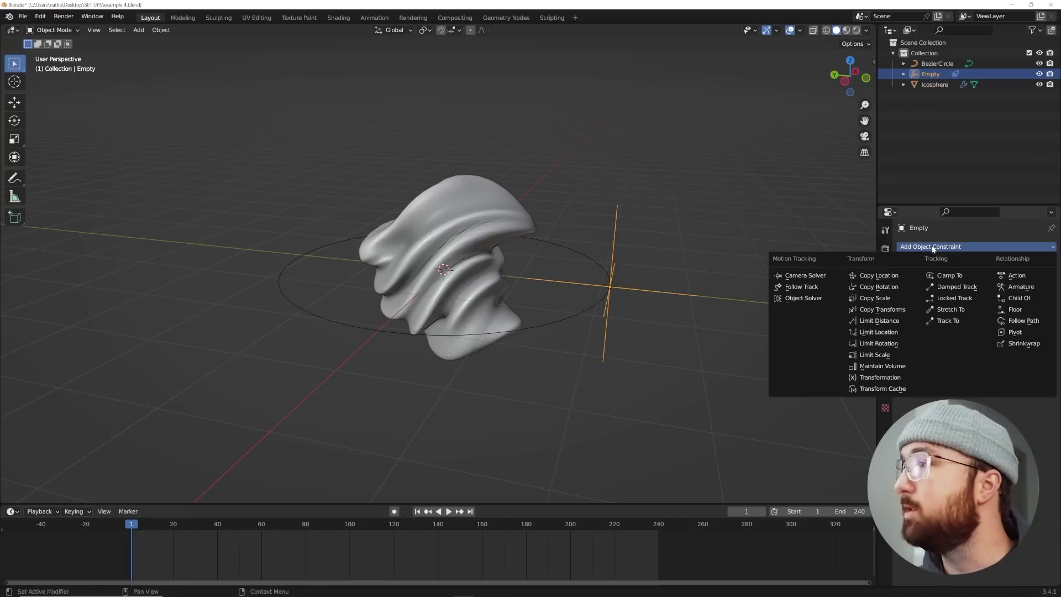
Step: Add a Floor constraint to the Empty and show the icosphere's modifier stack
left_click(1022, 310)
left_click(443, 225)
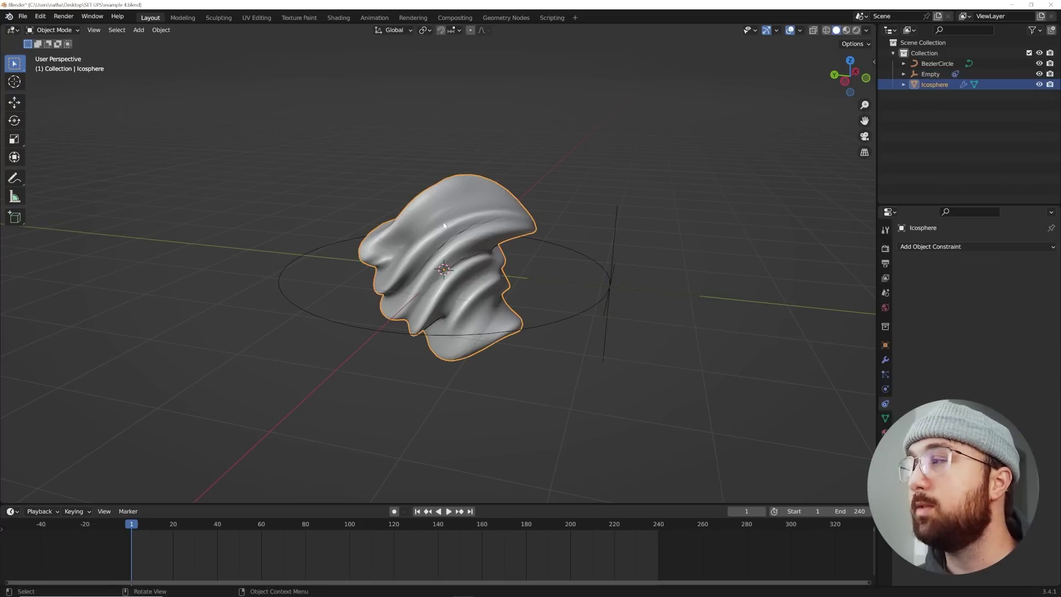
left_click(886, 359)
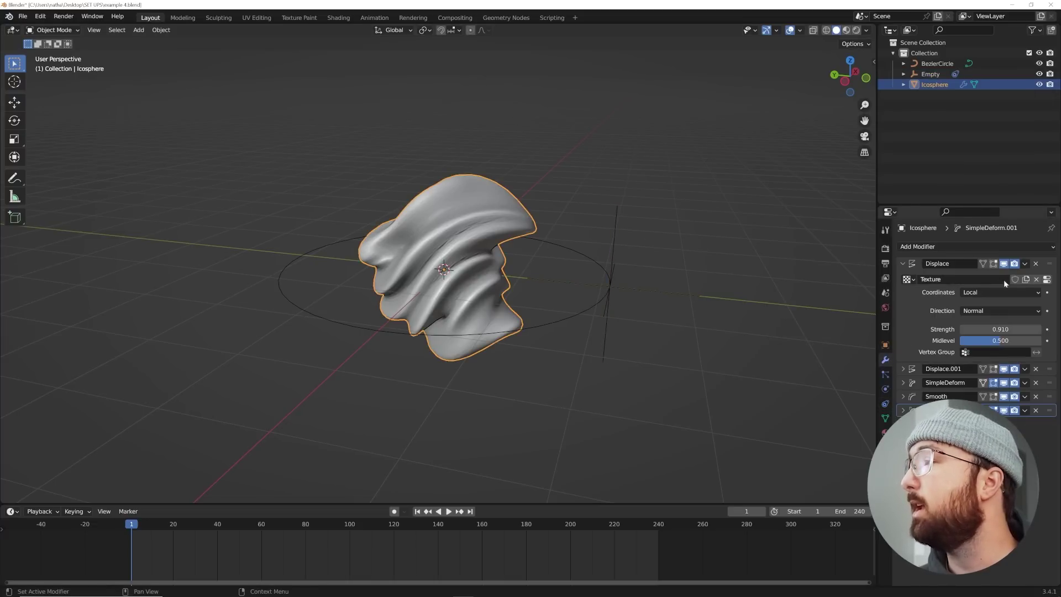
Step: Set the first Displace modifier's texture coordinates to Object, using the Empty
left_click(904, 263)
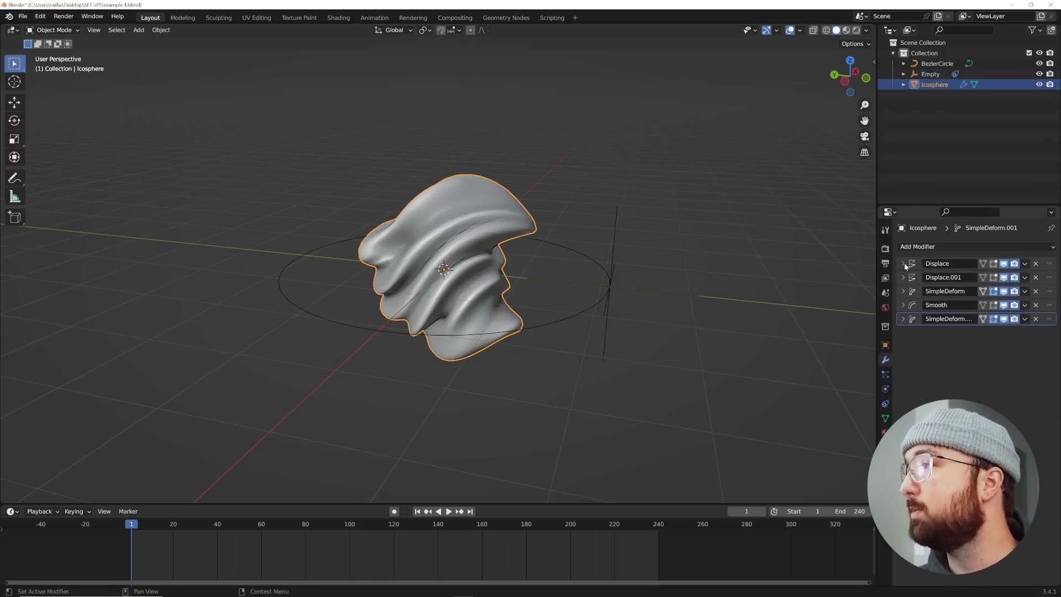
left_click(904, 263)
left_click(904, 263)
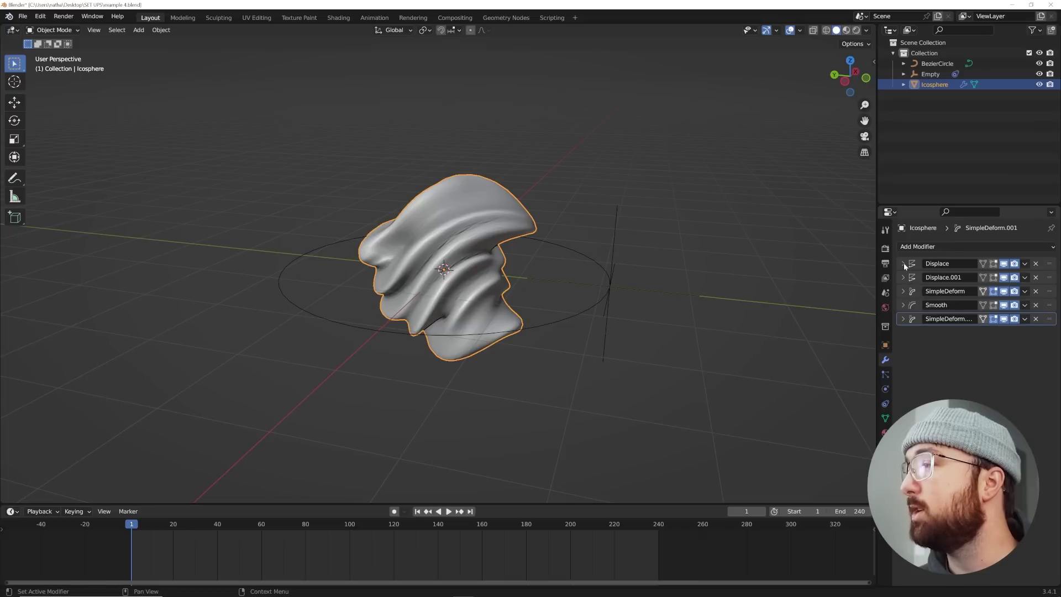
left_click(903, 263)
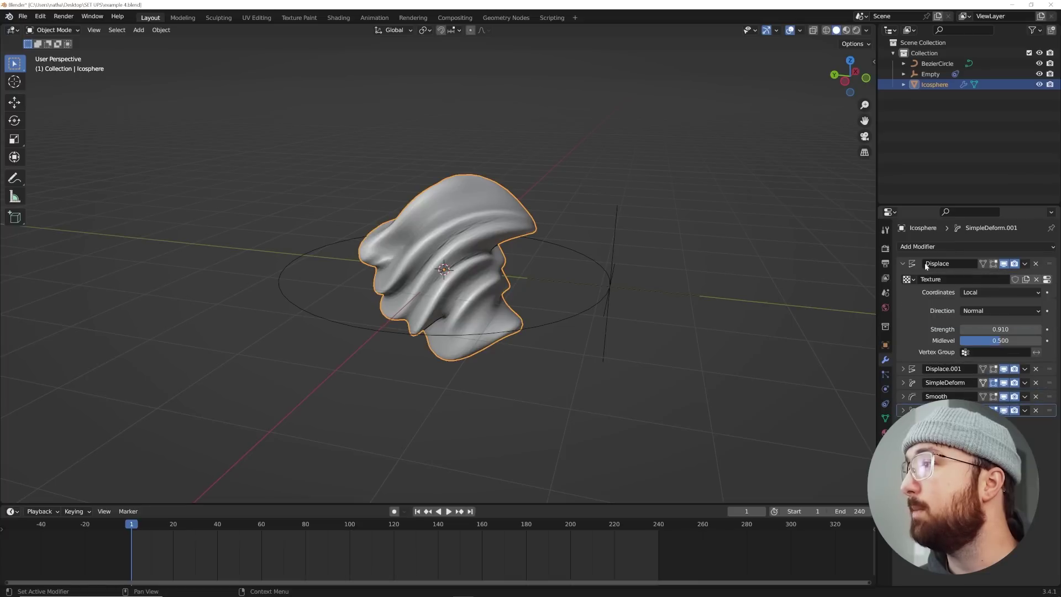
left_click(986, 293)
left_click(978, 328)
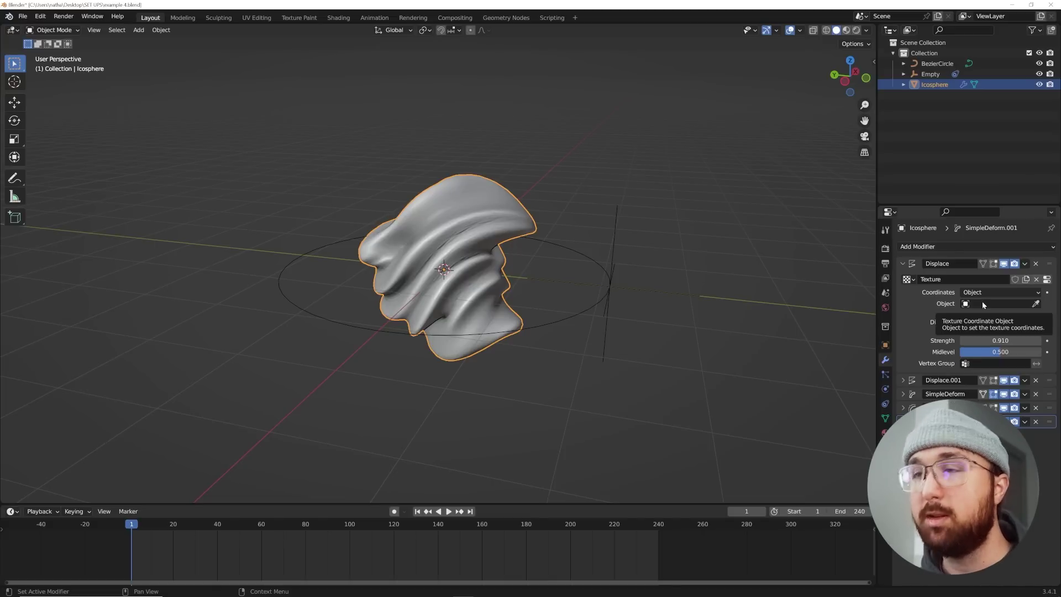
left_click(983, 303)
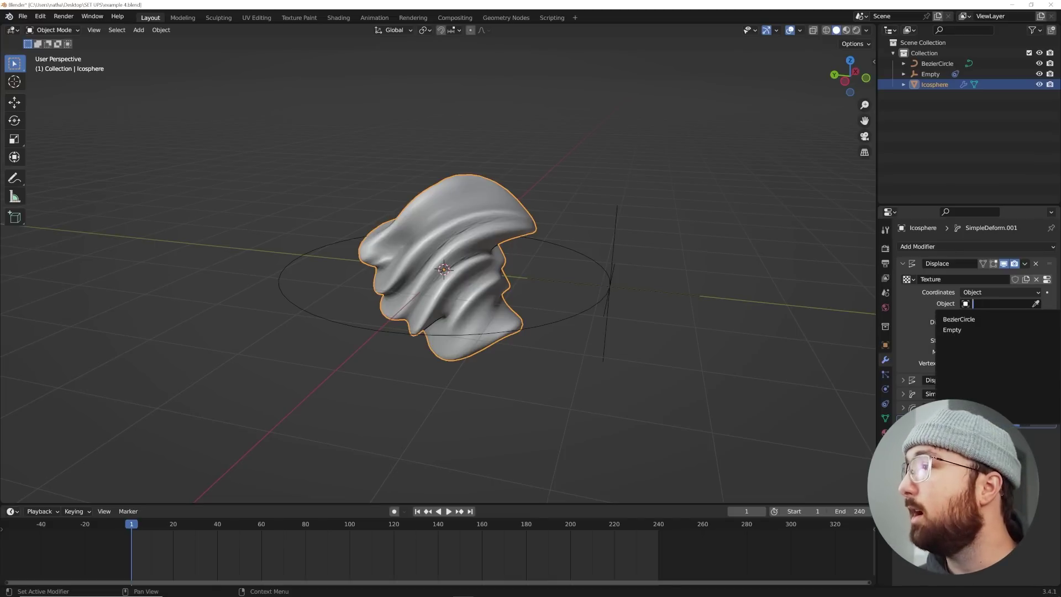
left_click(972, 330)
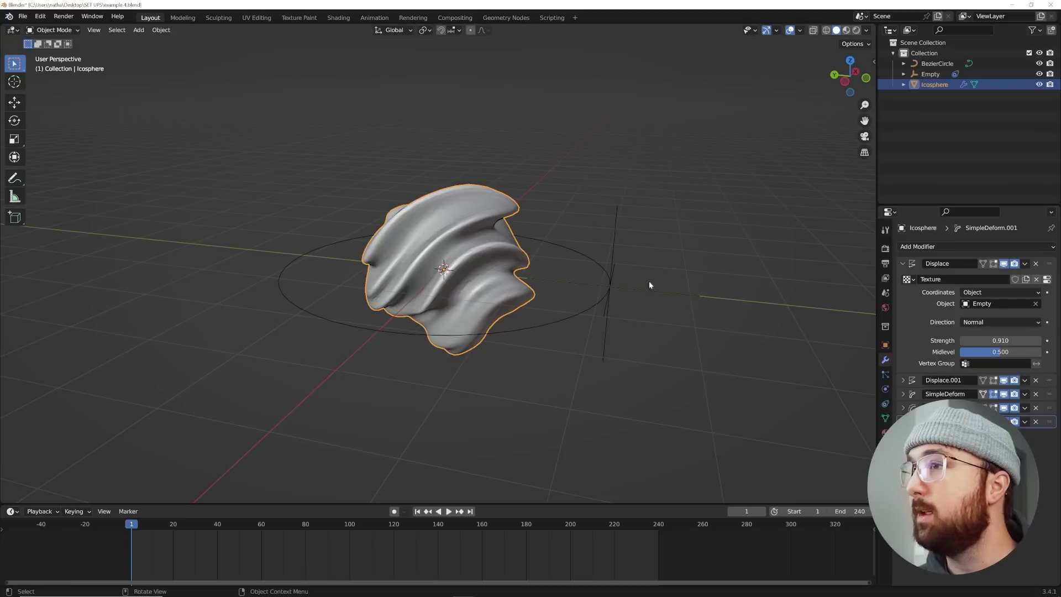
left_click(614, 232)
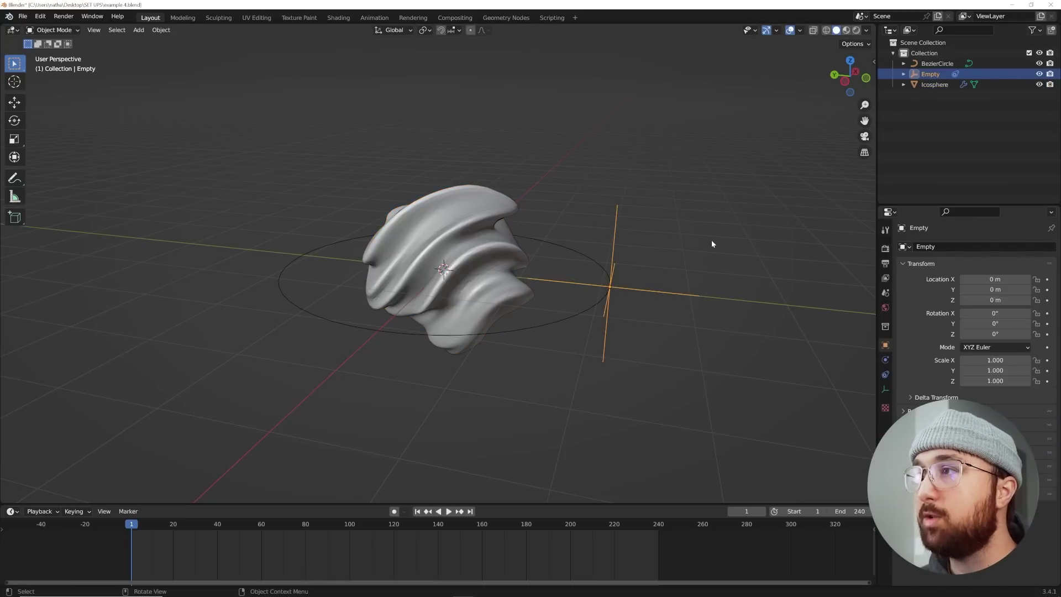
Step: Keyframe the Empty's rotation at frame 0 and 360° on X and Y at frame 240
key("r")
key("r")
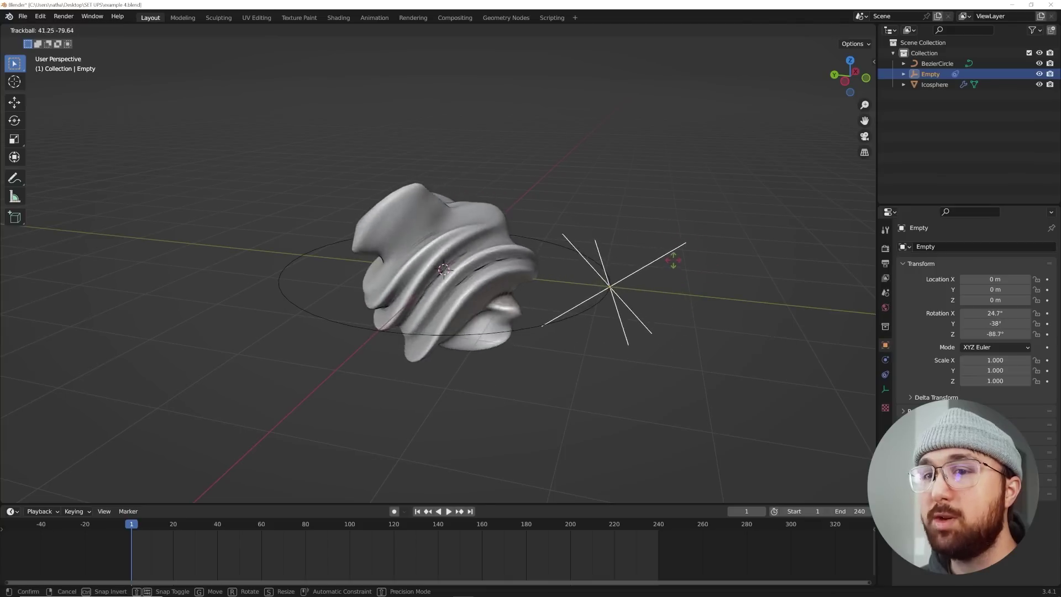
key("Escape")
key("Left")
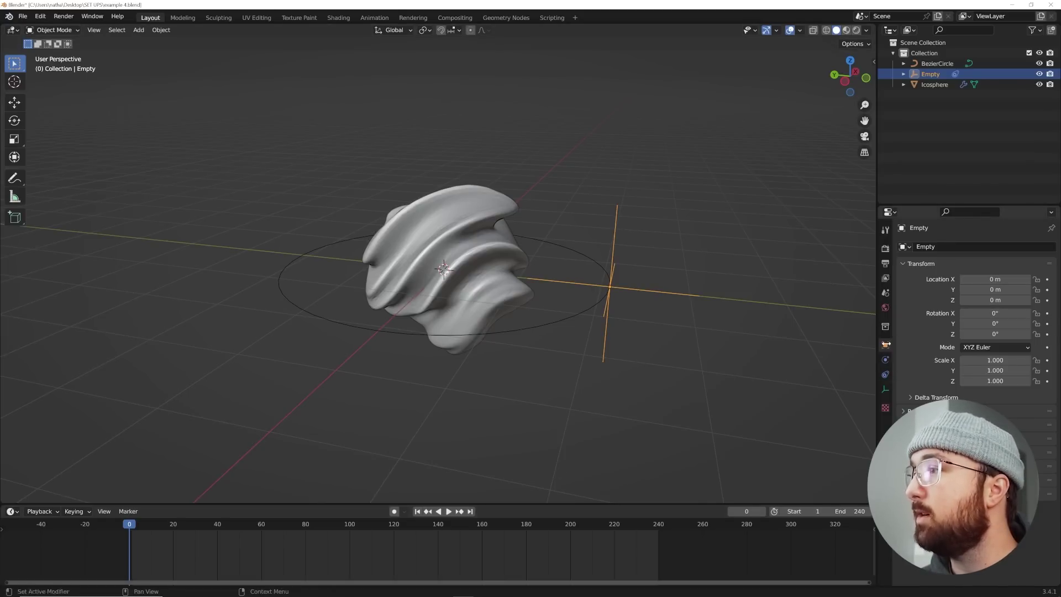
left_click(1047, 323)
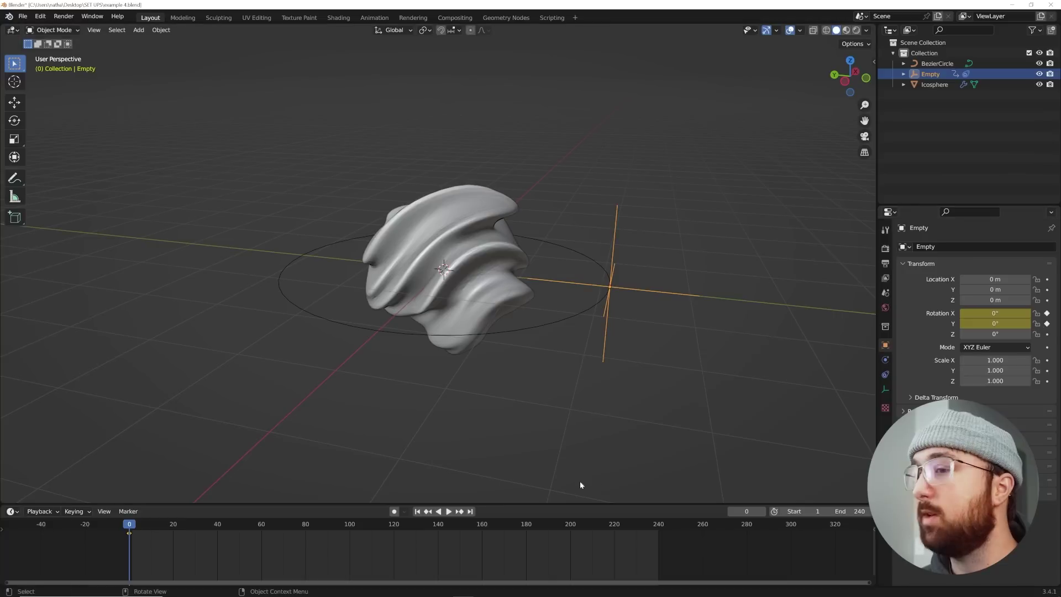
left_click(470, 511)
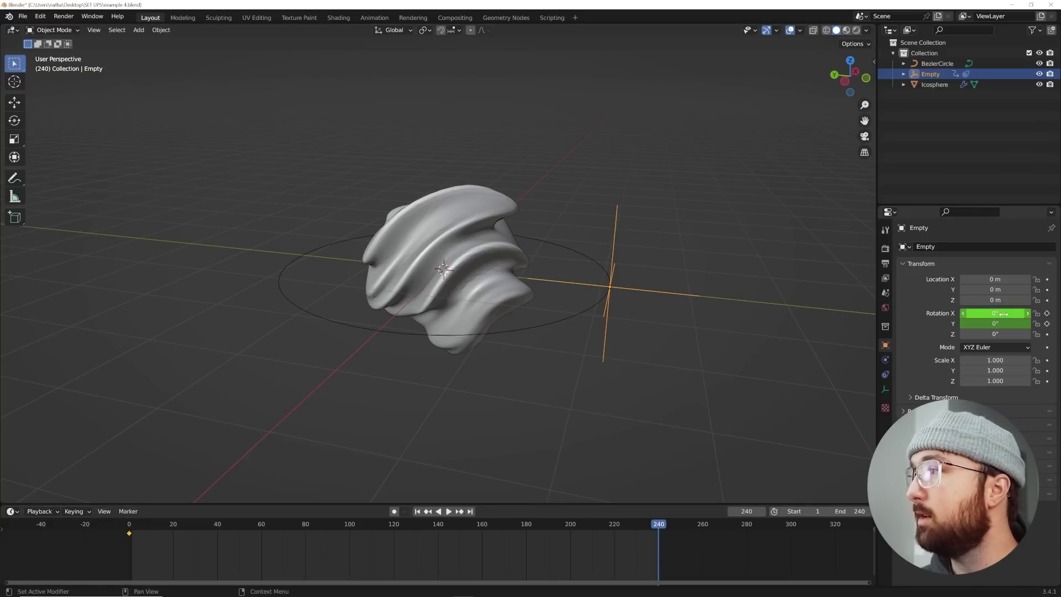
type("3")
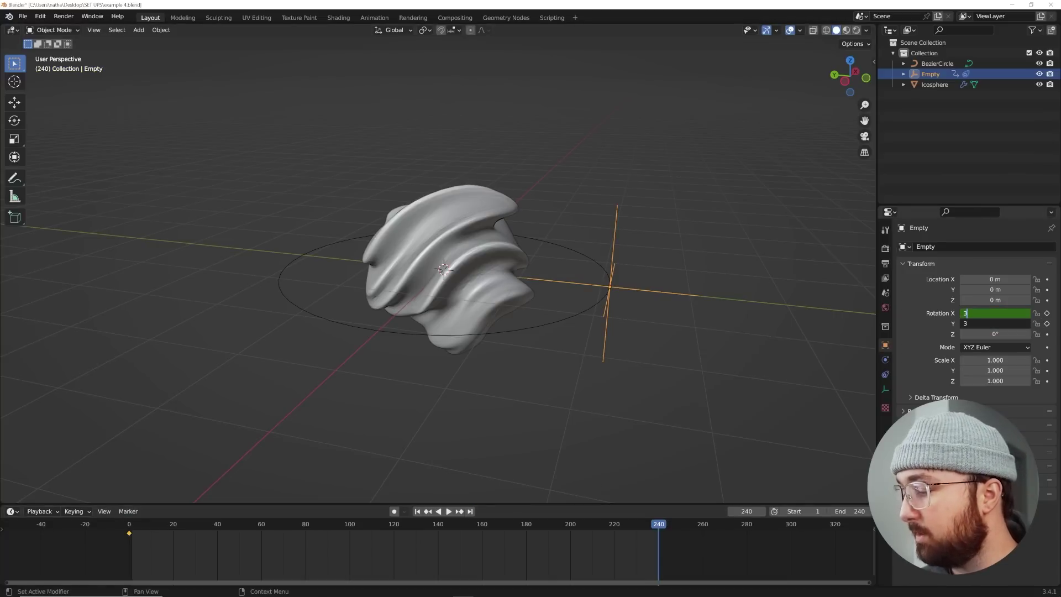
type("60")
key("Return")
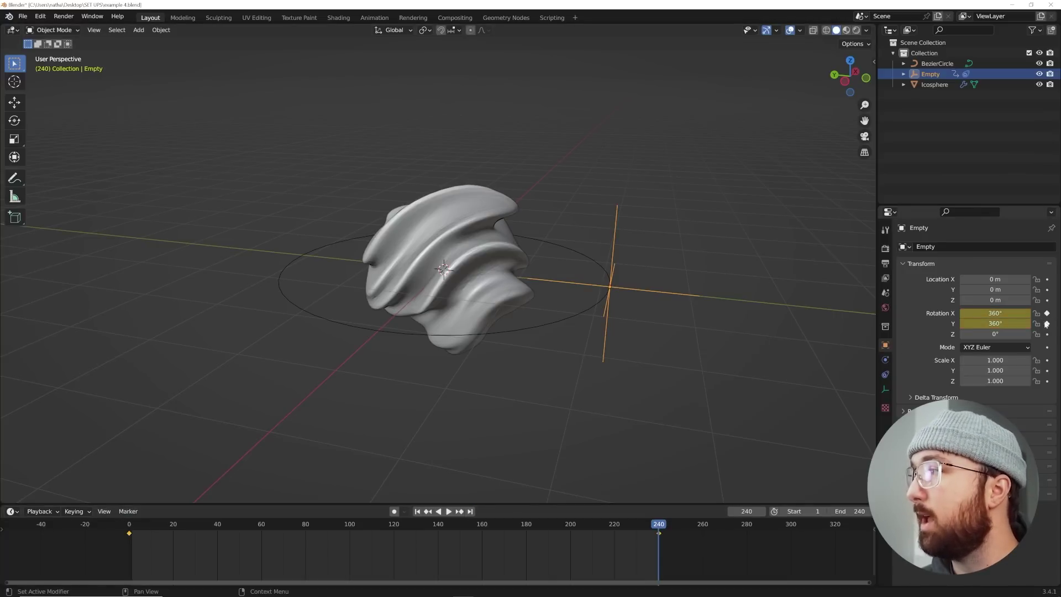
Step: Preview the loop, return to frame 0 and select the BezierCircle ring
key("space")
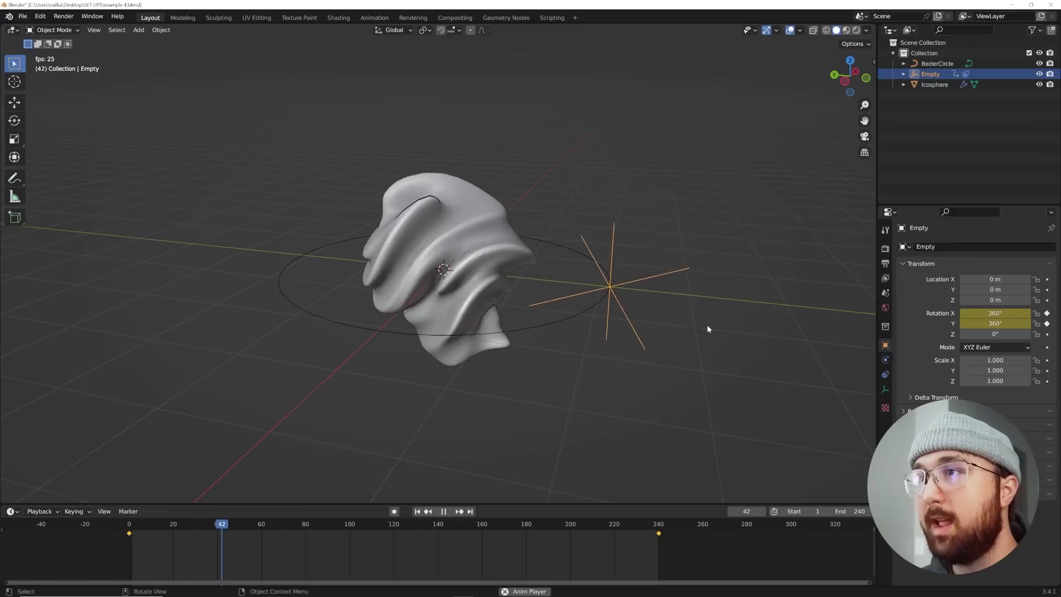
key("Escape")
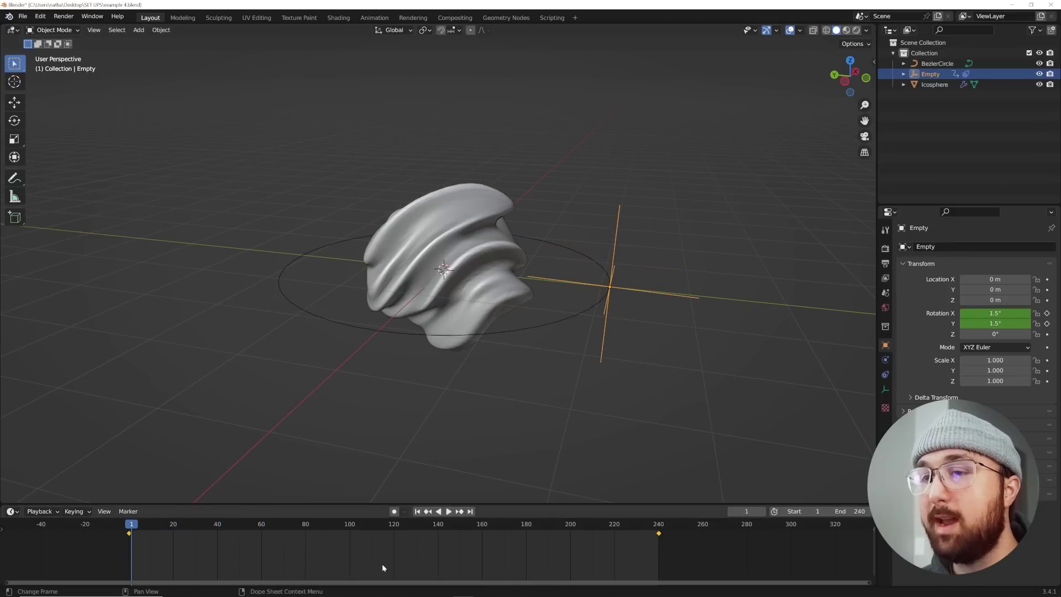
key("Left")
left_click(546, 328)
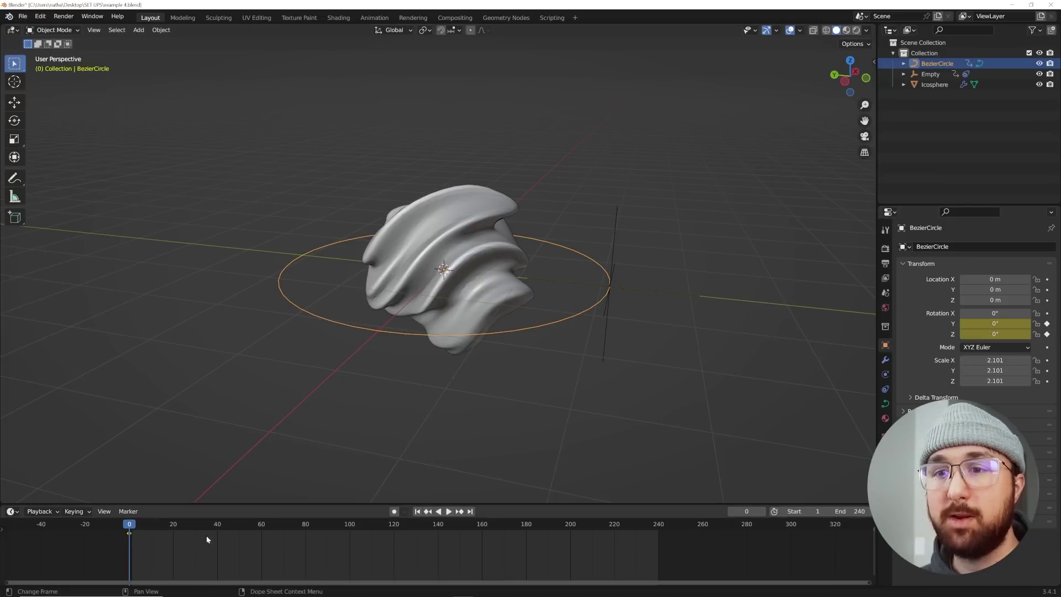
Step: Key the BezierCircle's Y and Z rotation to 360° at frame 240 and start playback
left_click(470, 512)
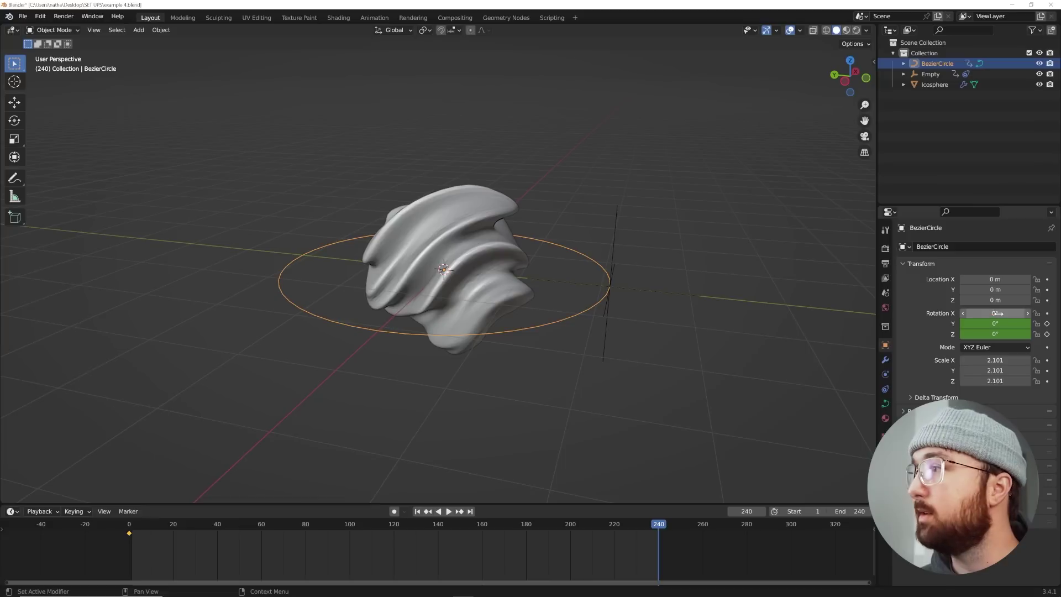
key("Return")
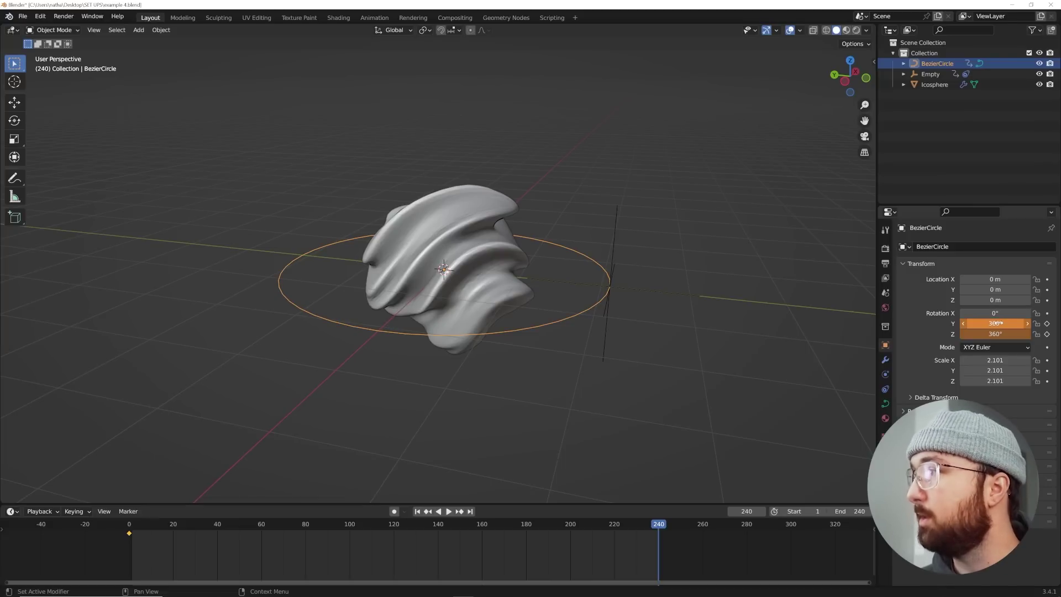
key("space")
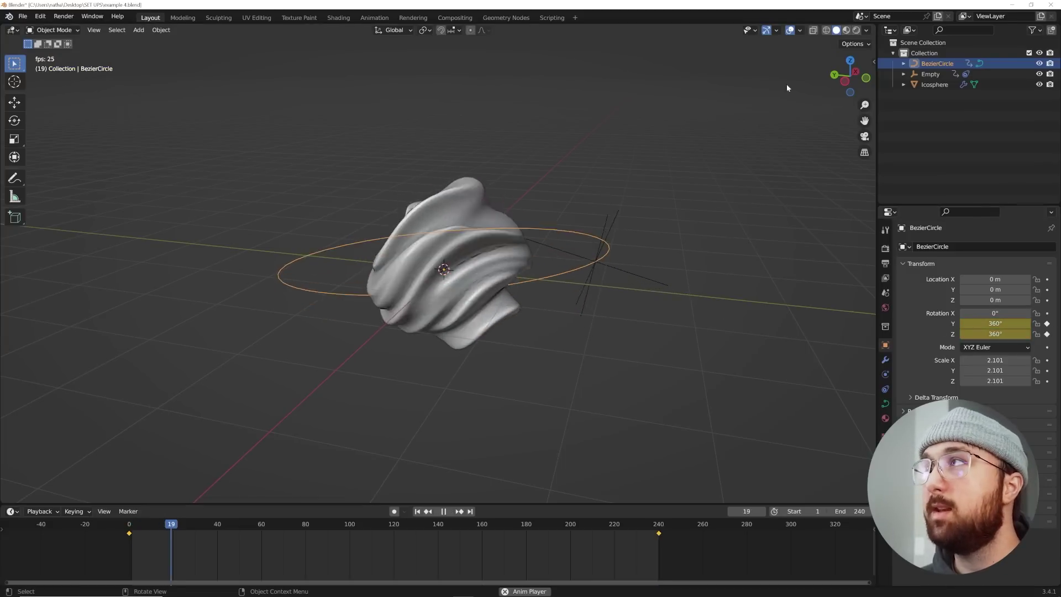
Step: Preview the tumbling ring without overlays, then restore overlays and stop playback
left_click(791, 30)
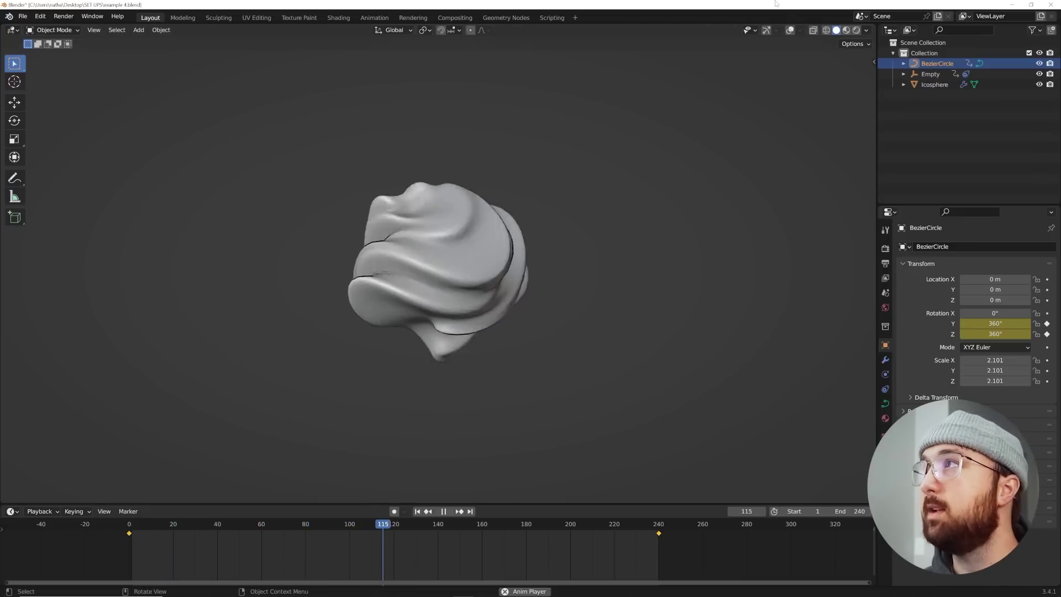
key("shift+alt+z")
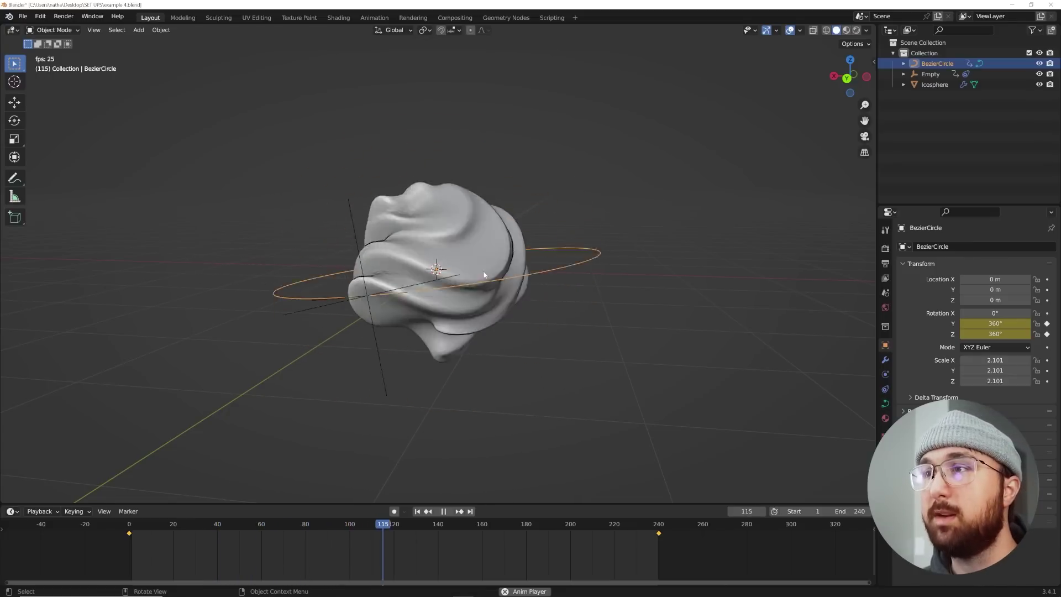
key("space")
left_click(22, 16)
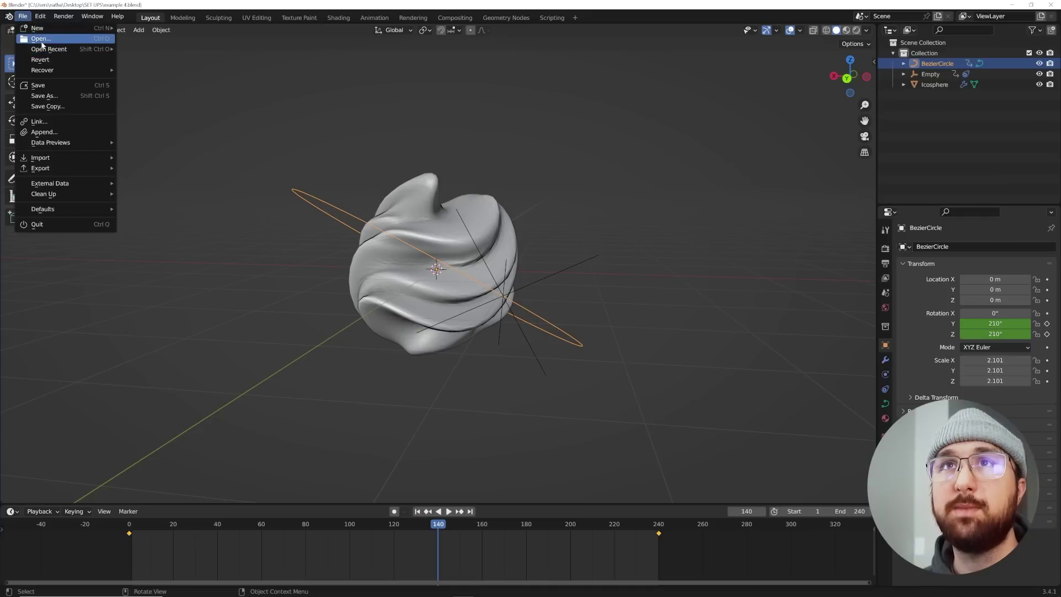
Step: Discard unsaved changes and open example 5.blend
left_click(42, 44)
left_click(563, 322)
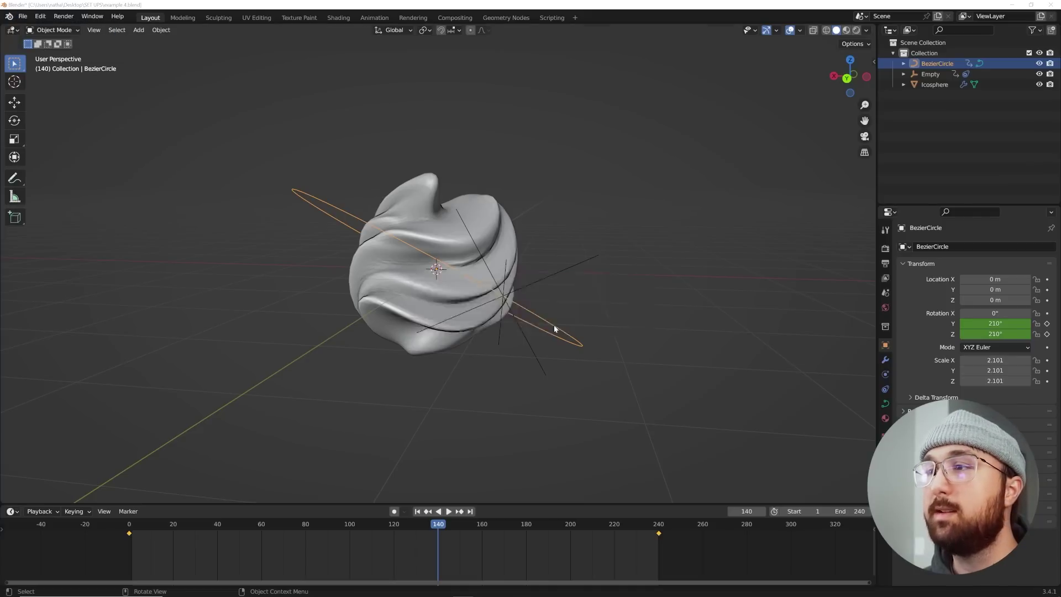
double_click(634, 236)
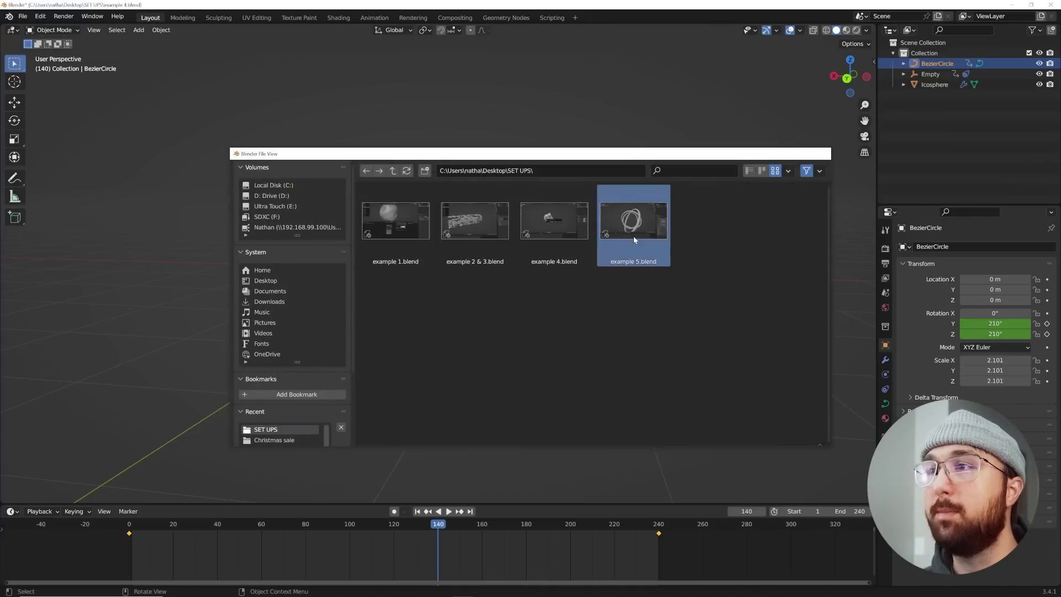
left_click(418, 487)
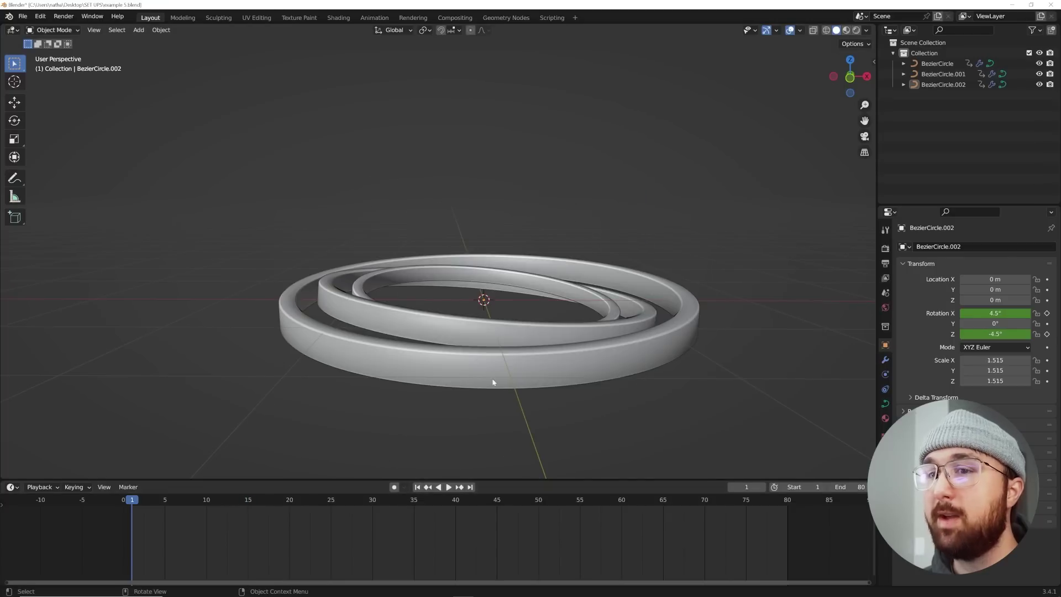
scroll(820, 509, "down", 3)
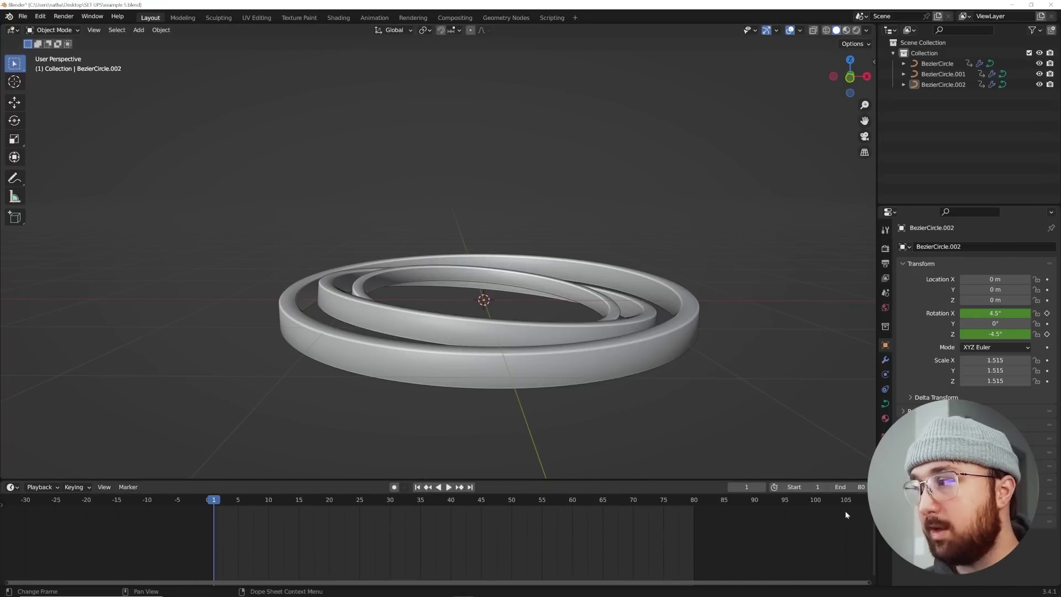
Step: Preview the three-ring animation from the first frame and select BezierCircle.001
key("space")
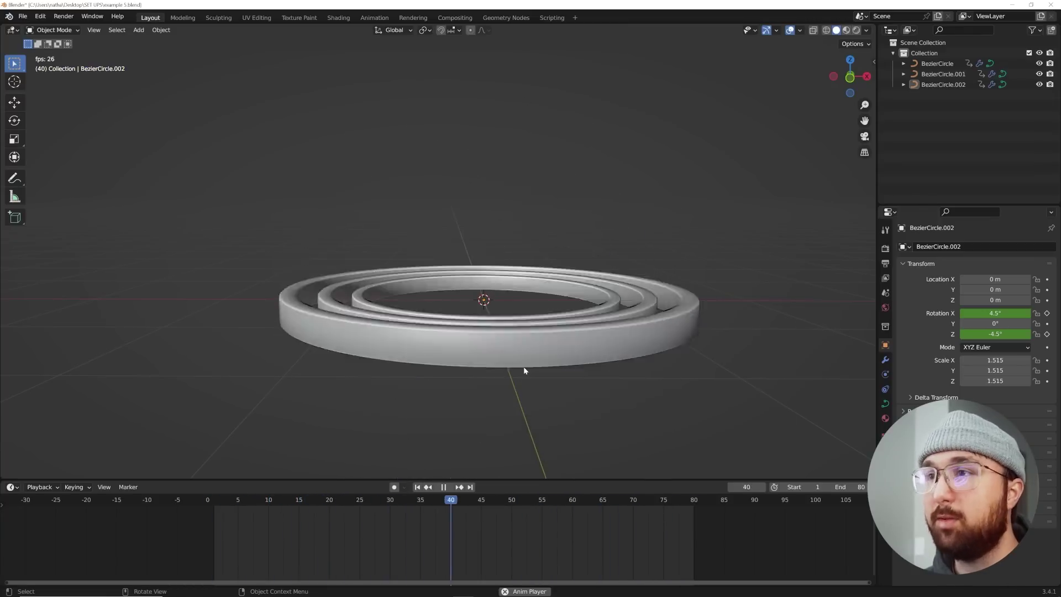
key("space")
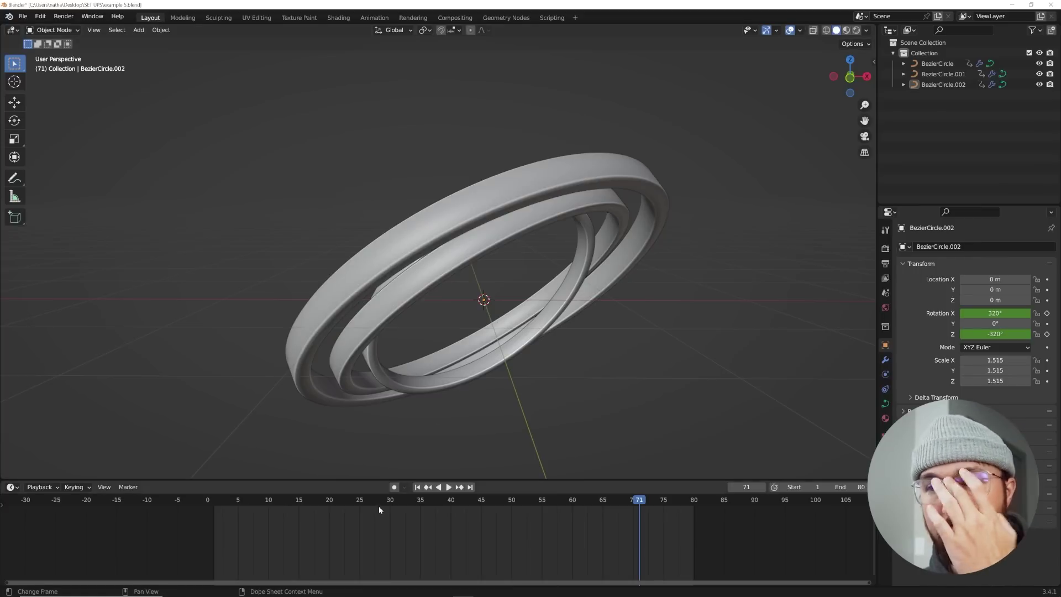
left_click(417, 487)
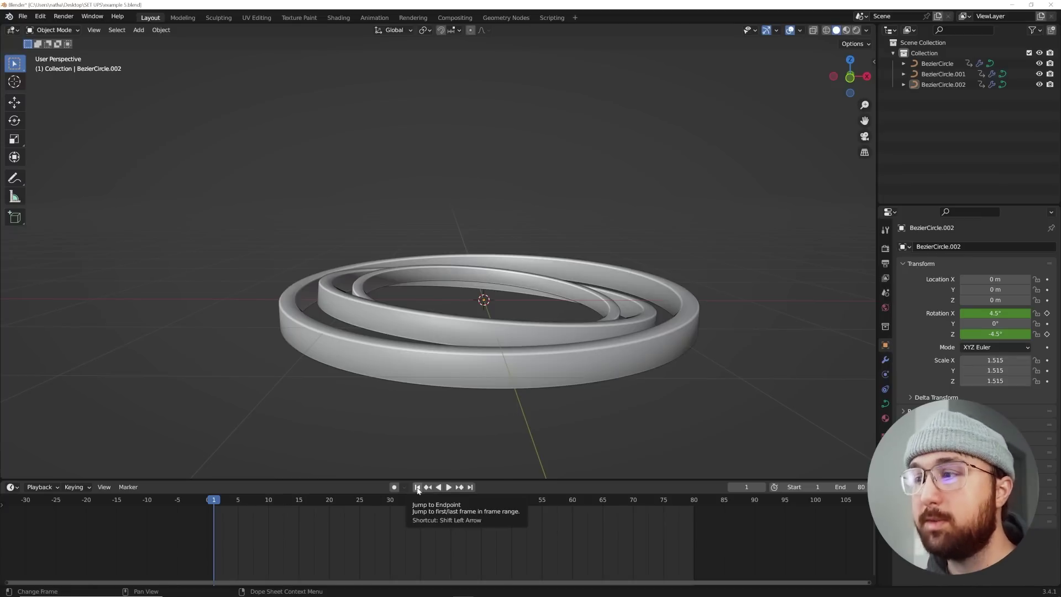
key("space")
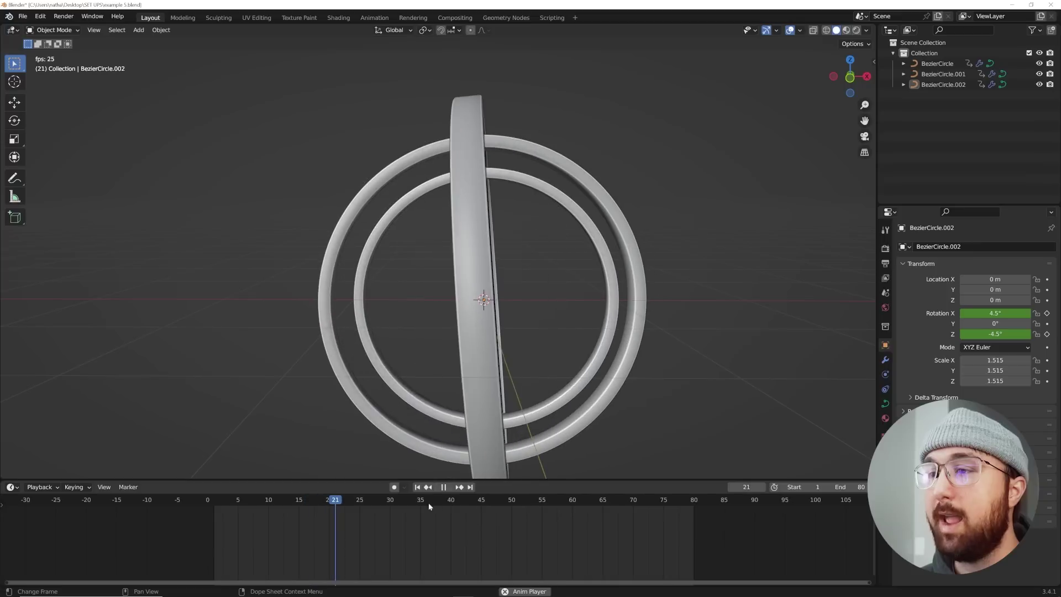
left_click(418, 488)
left_click(494, 339)
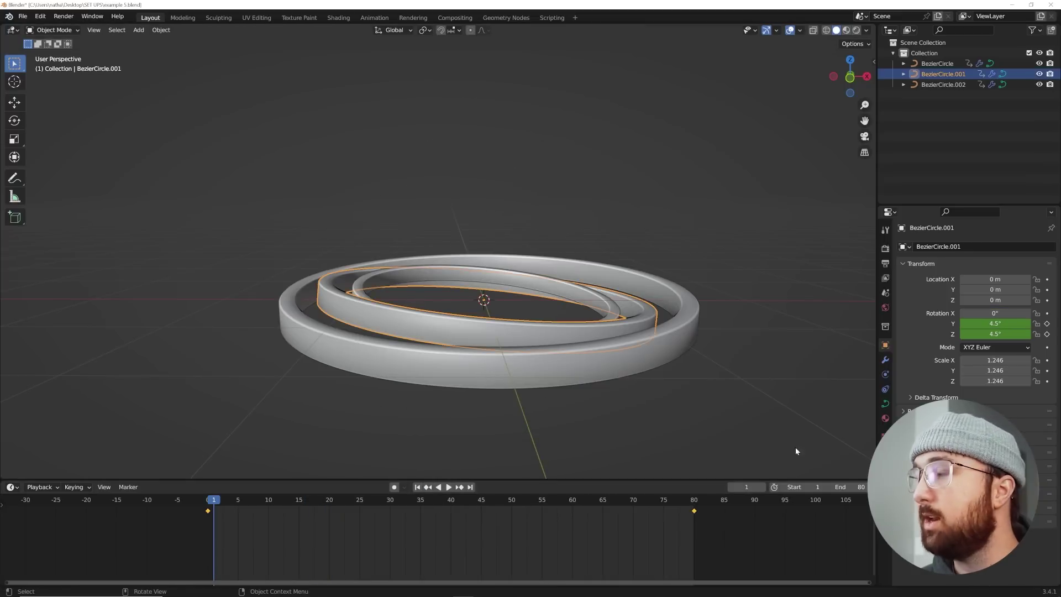
Step: Extend the scene's end frame to 2076
left_click(470, 487)
scroll(608, 530, "down", 5)
left_click_drag(818, 487, 934, 488)
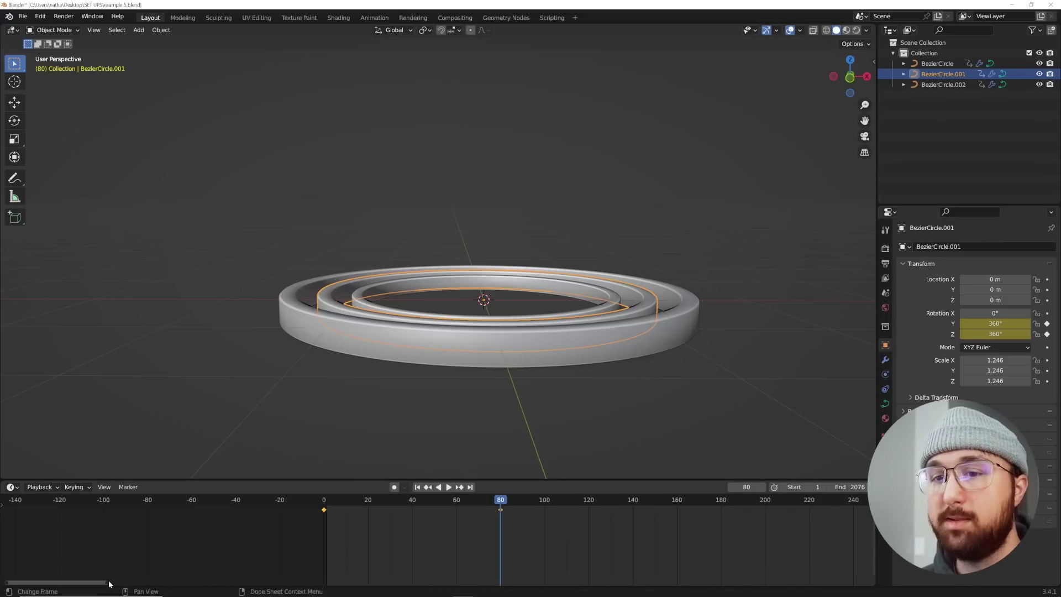
left_click_drag(109, 584, 870, 583)
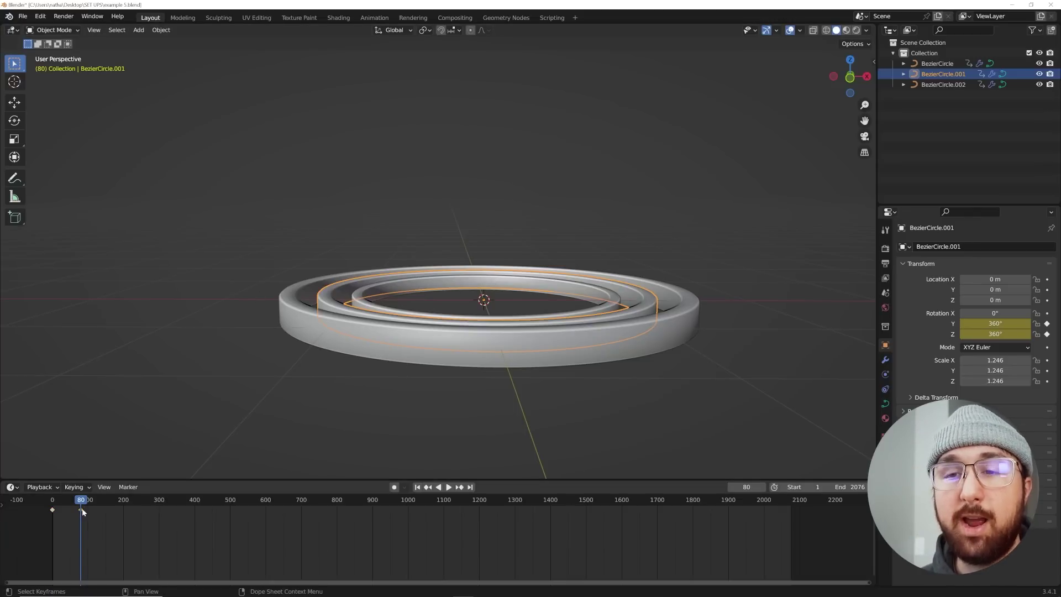
Step: Try moving the frame-80 keyframe near frame 2076, play it, then undo the move
left_click_drag(83, 512, 400, 522)
left_click_drag(796, 519, 794, 519)
key("space")
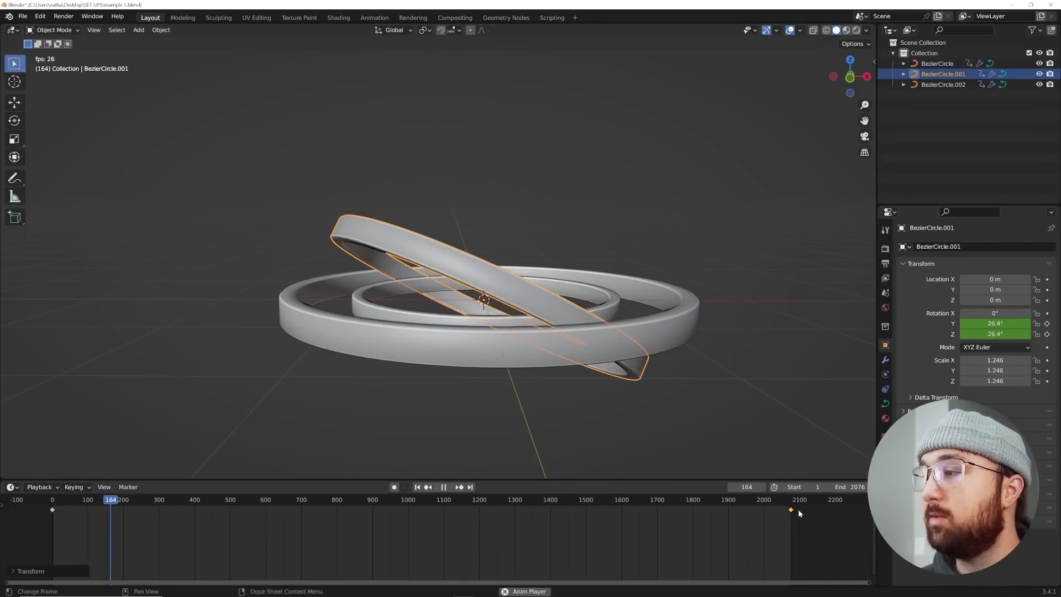
key("space")
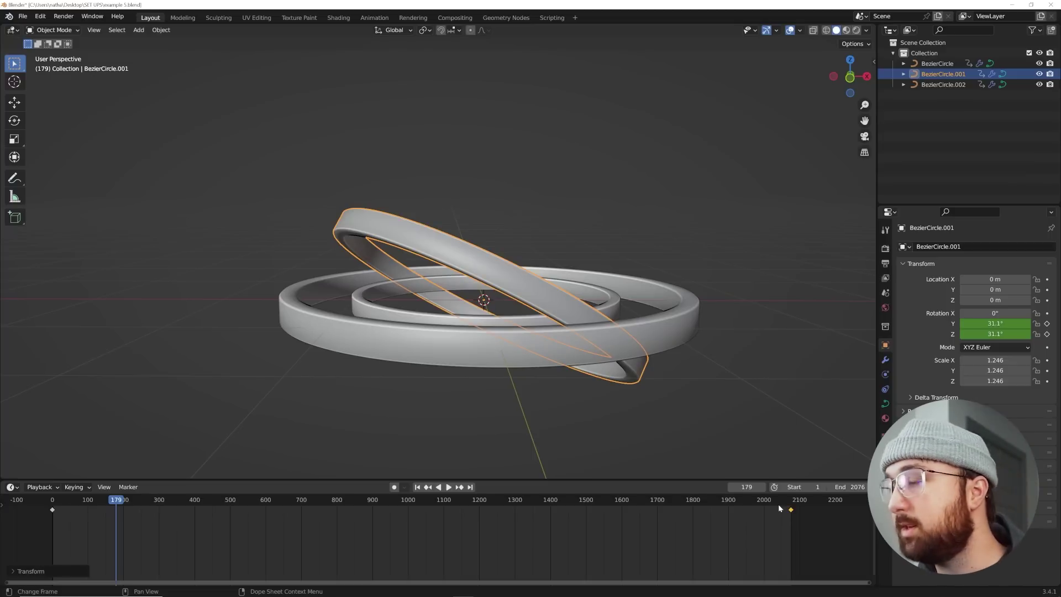
key("ctrl+z")
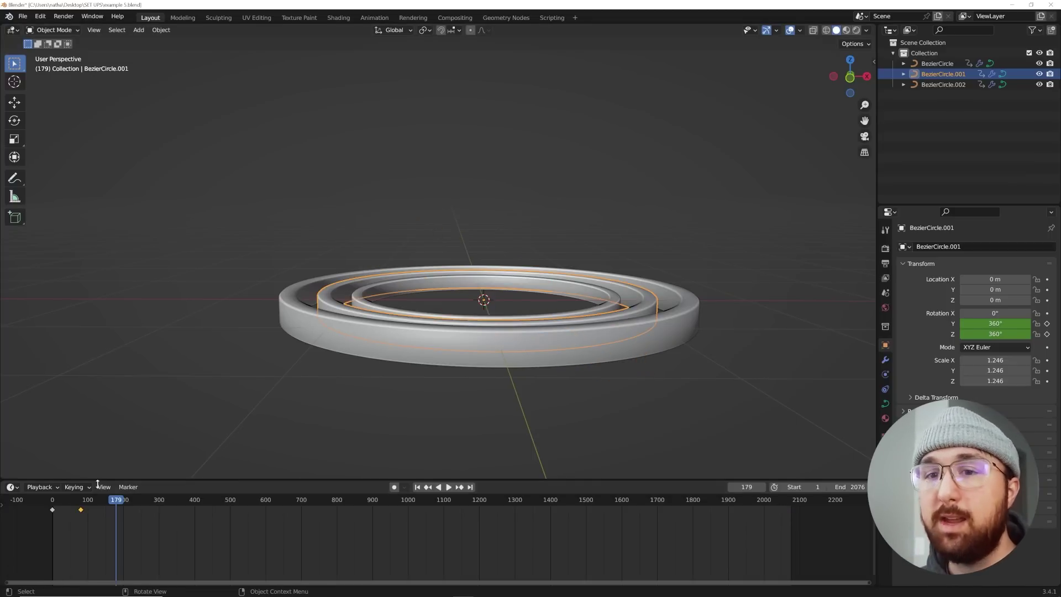
left_click(417, 487)
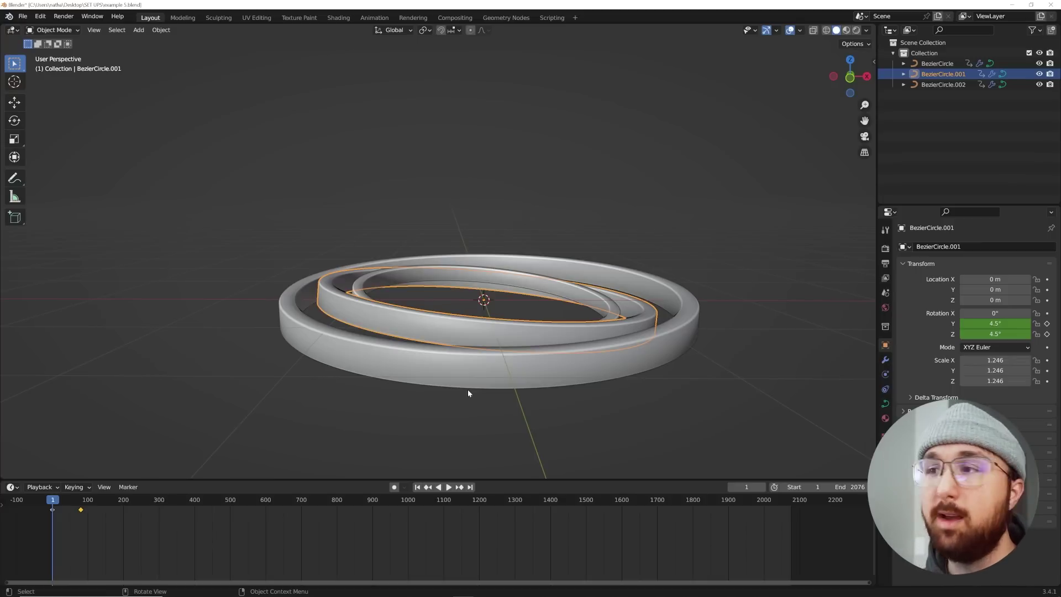
Step: Replay the rings, select the frame-0 keyframe and BezierCircle.002, and preview again
key("space")
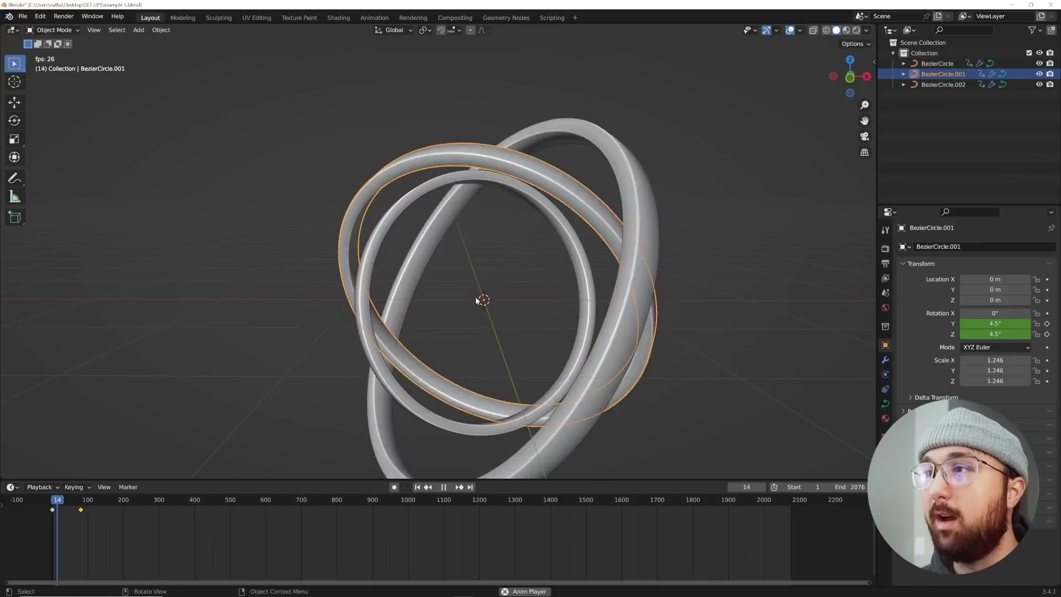
key("space")
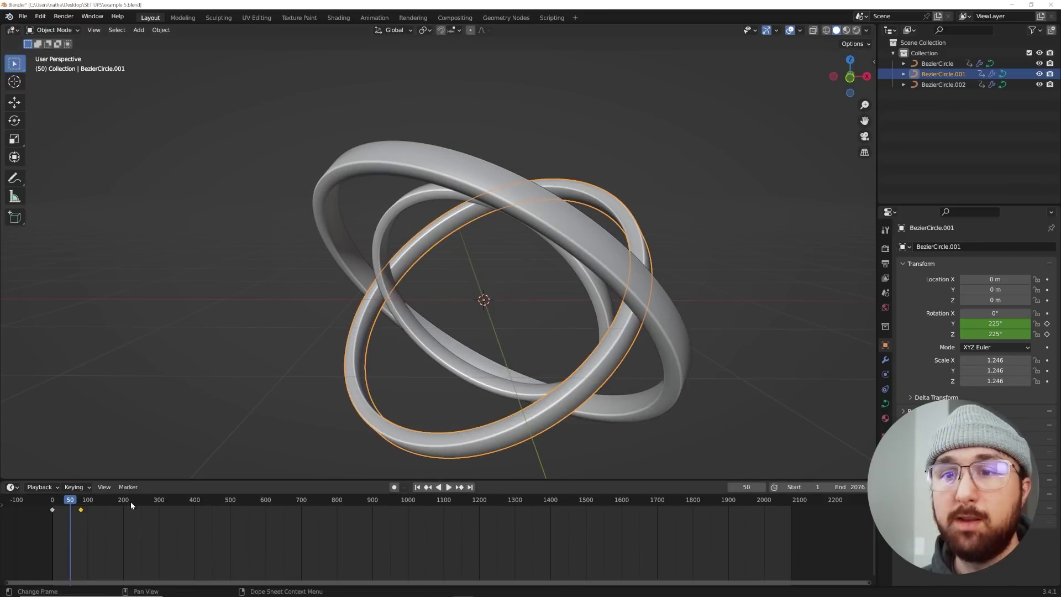
left_click(55, 510, "shift")
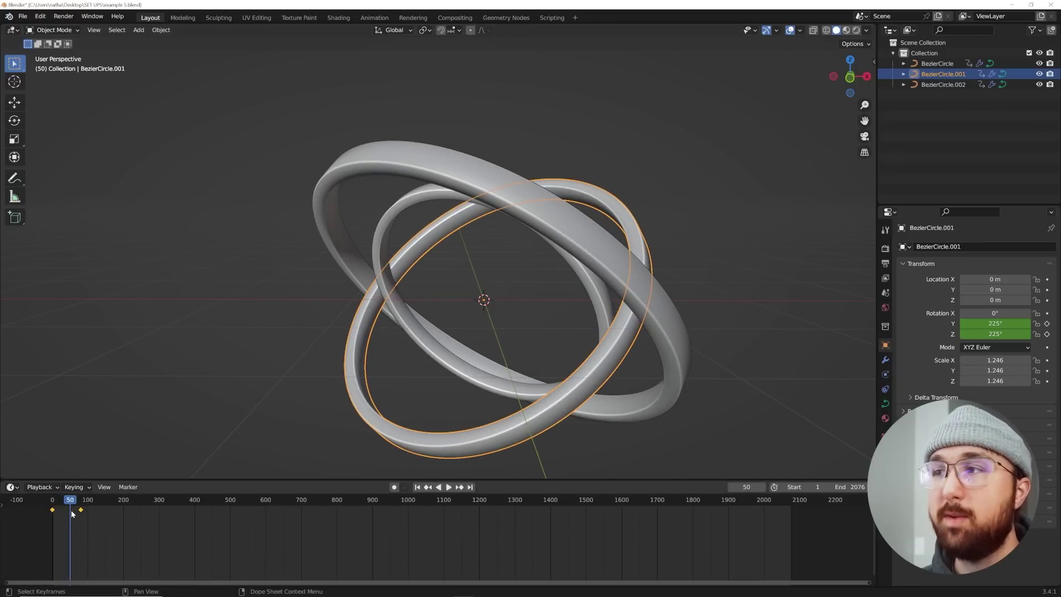
key("space")
key("space")
left_click(511, 196)
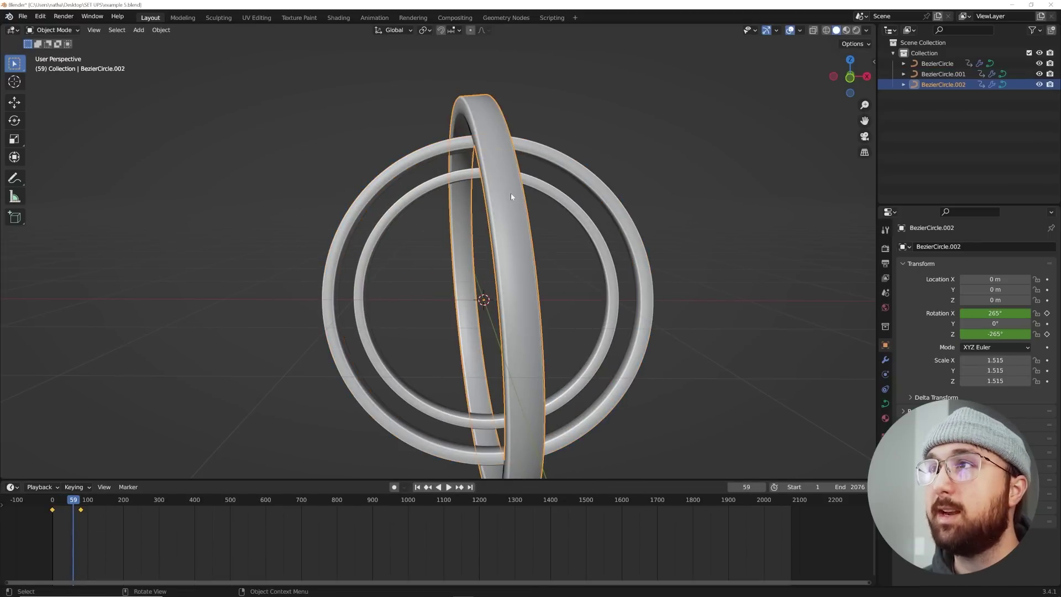
key("space")
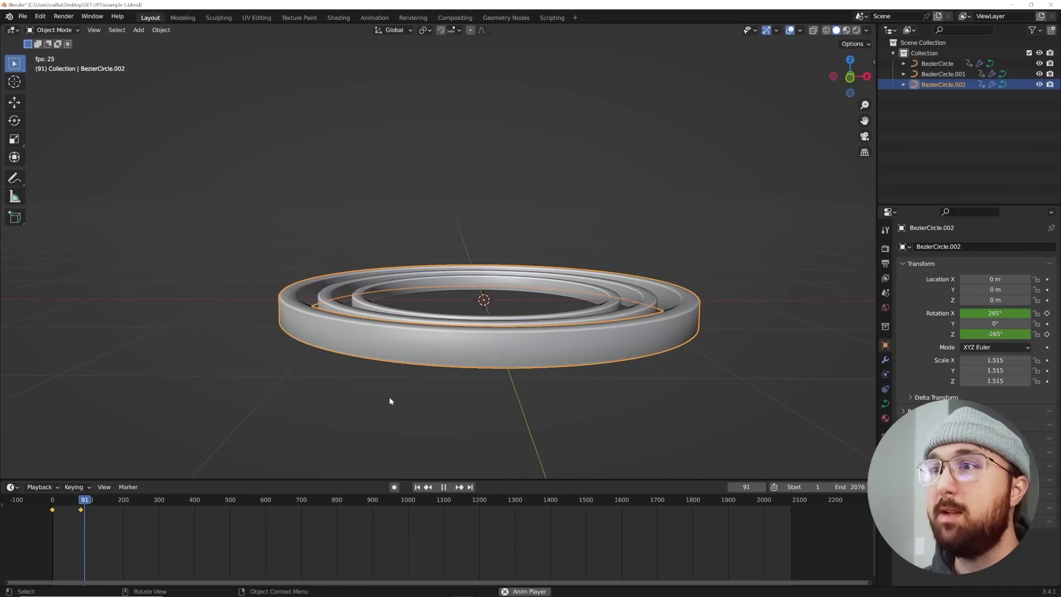
key("space")
left_click(417, 487)
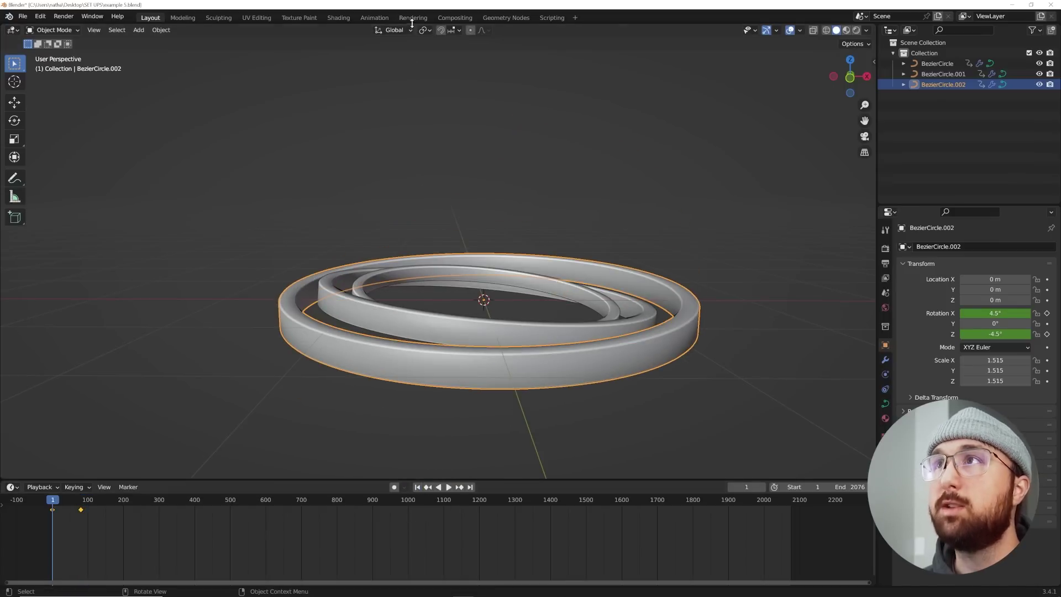
Step: Switch to the Animation workspace with the left area set to the Graph Editor
left_click(374, 18)
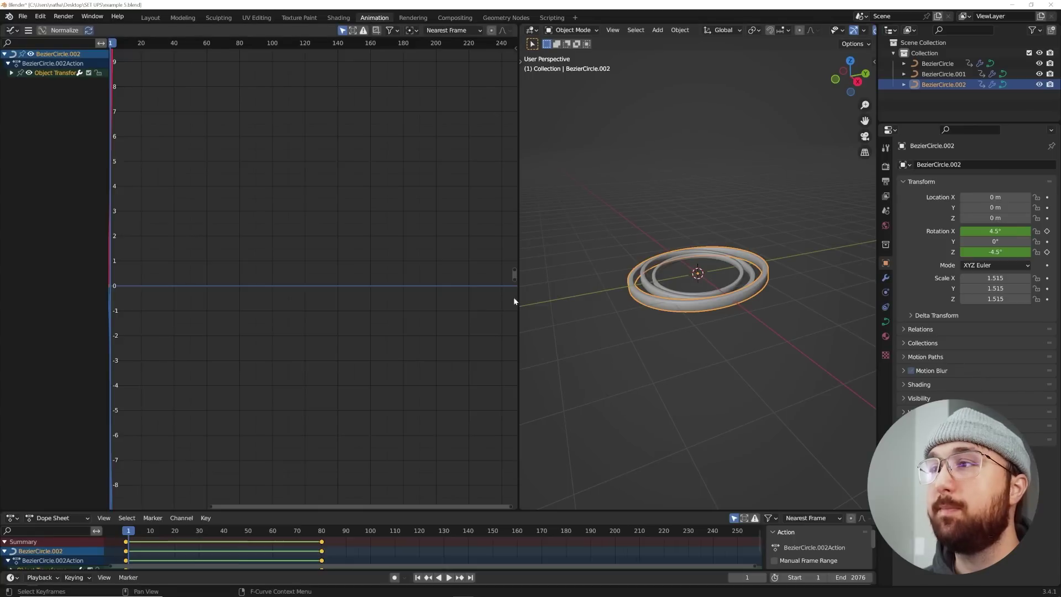
left_click_drag(518, 298, 445, 296)
left_click(11, 31)
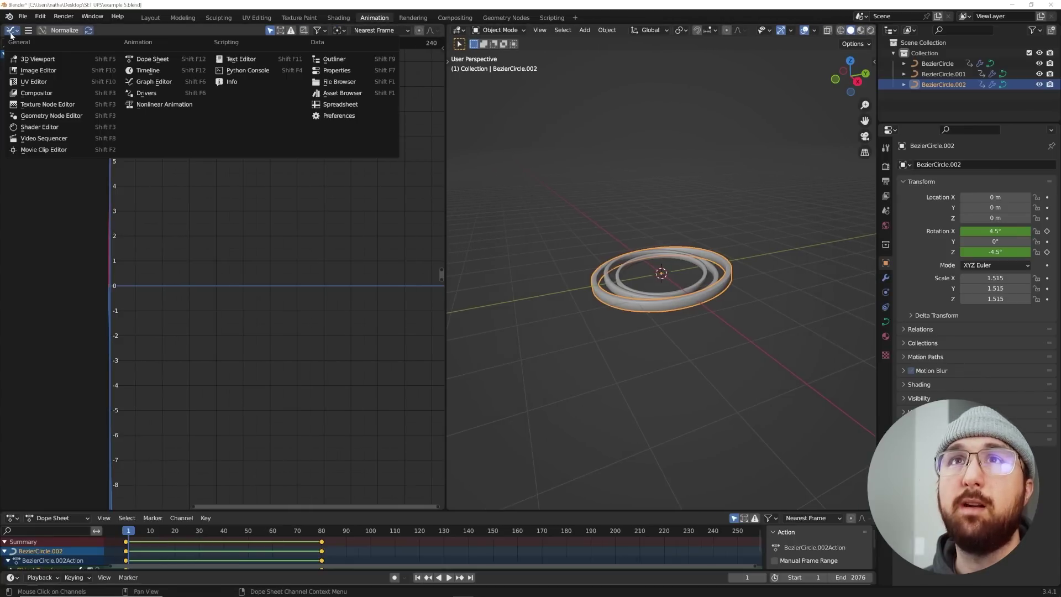
left_click(11, 33)
left_click(11, 32)
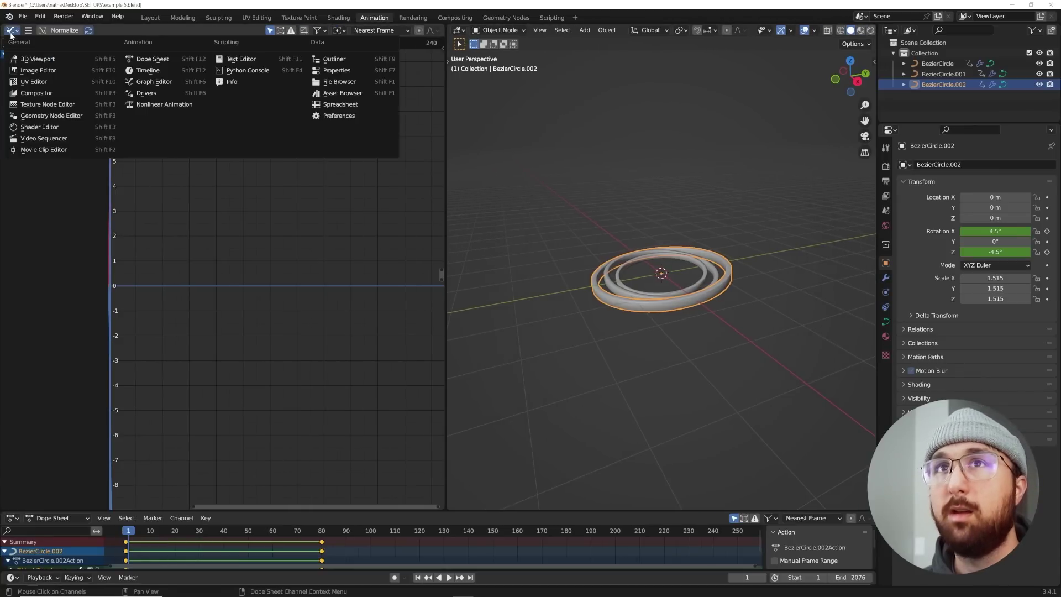
key("Escape")
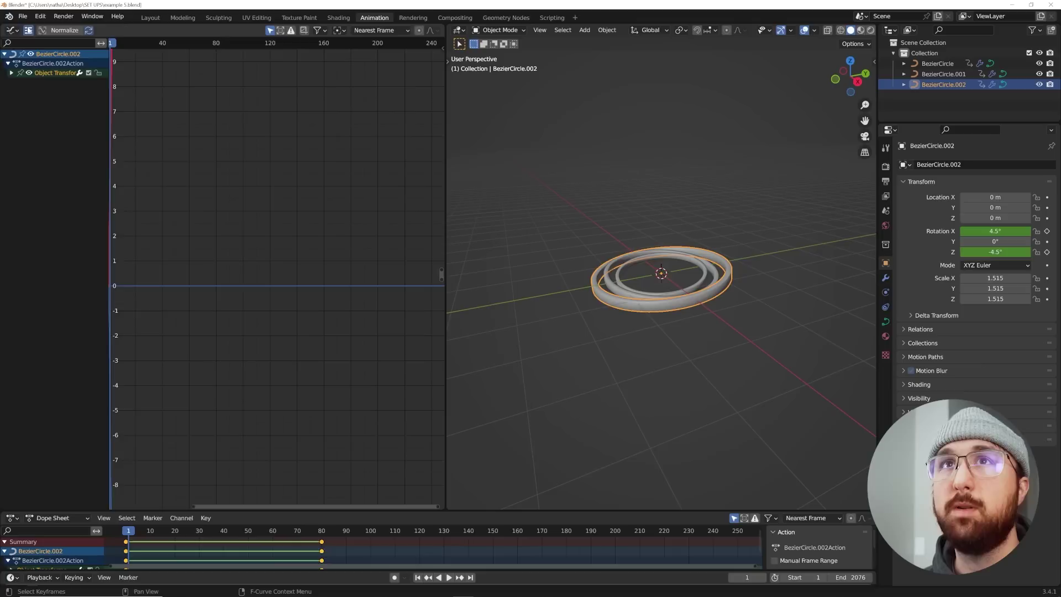
key("ctrl+z")
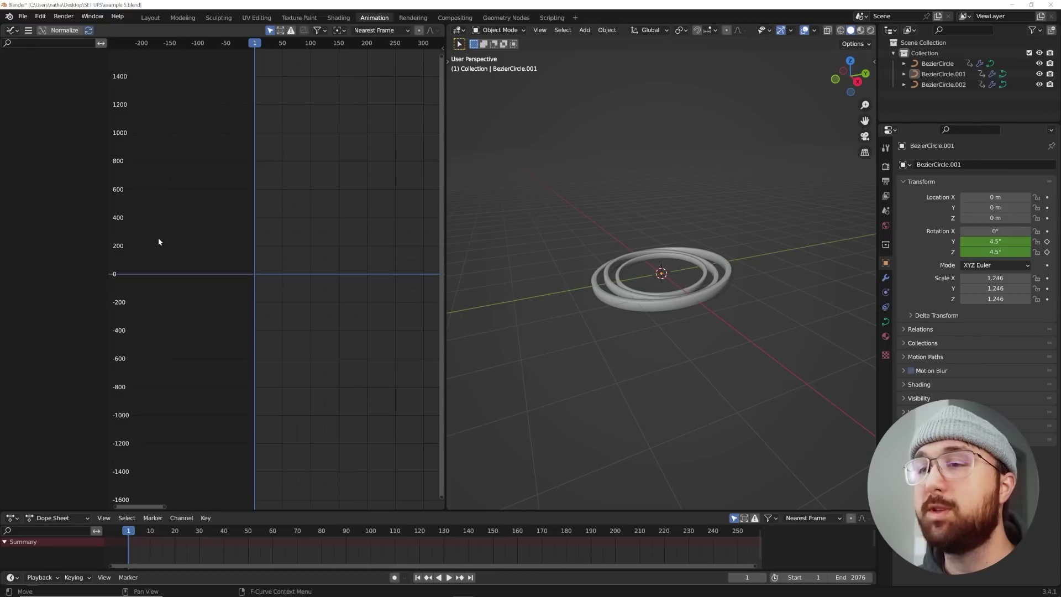
left_click(12, 30)
left_click(11, 31)
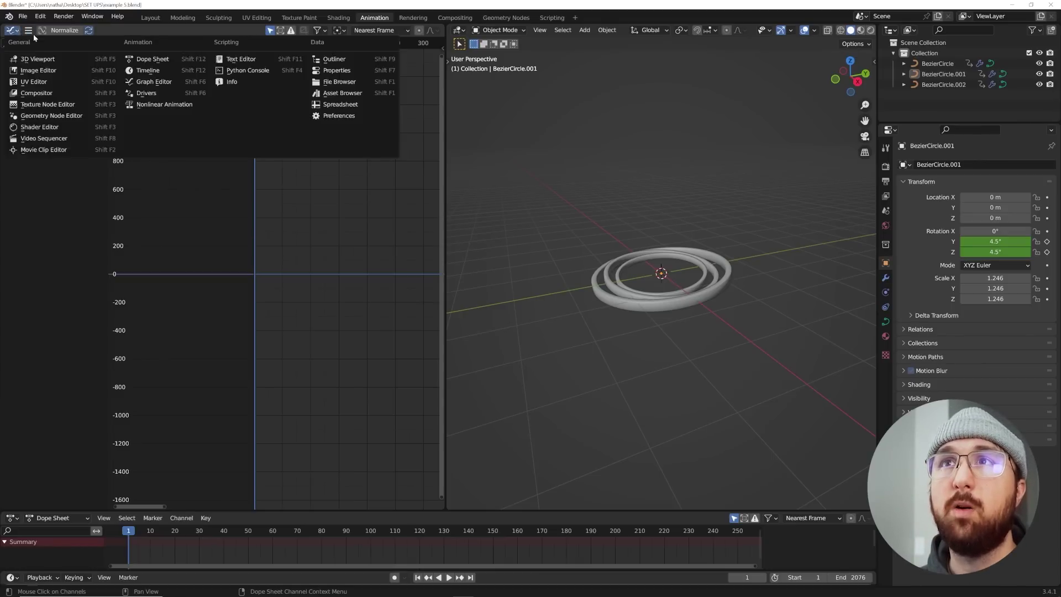
key("Escape")
left_click(12, 30)
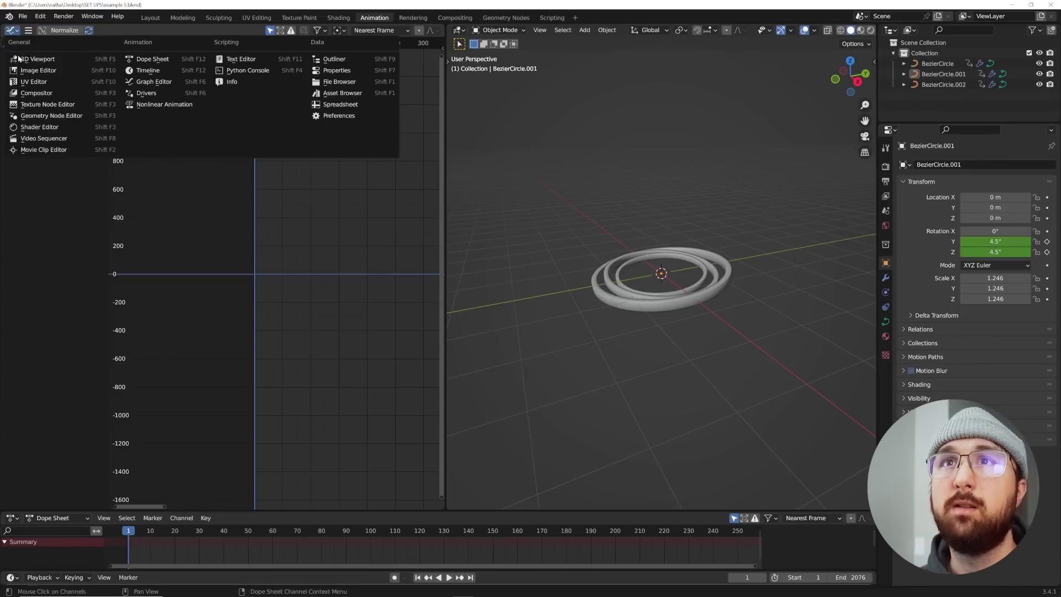
left_click(161, 86)
Step: Show only BezierCircle.002's Z Euler Rotation curve and open the sidebar
left_click(655, 309)
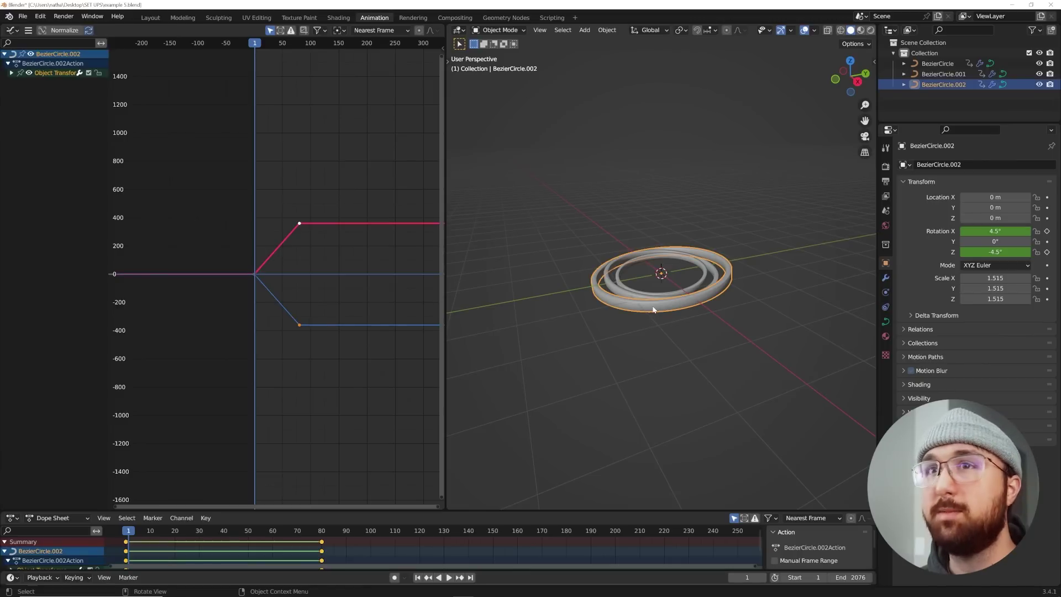
left_click(11, 72)
left_click(39, 83)
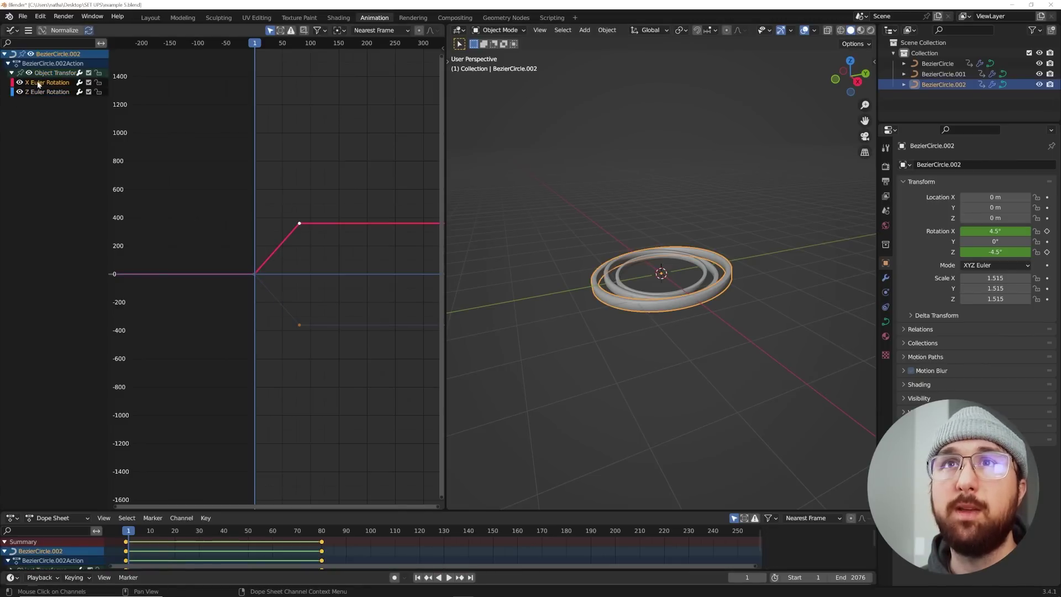
left_click(40, 92)
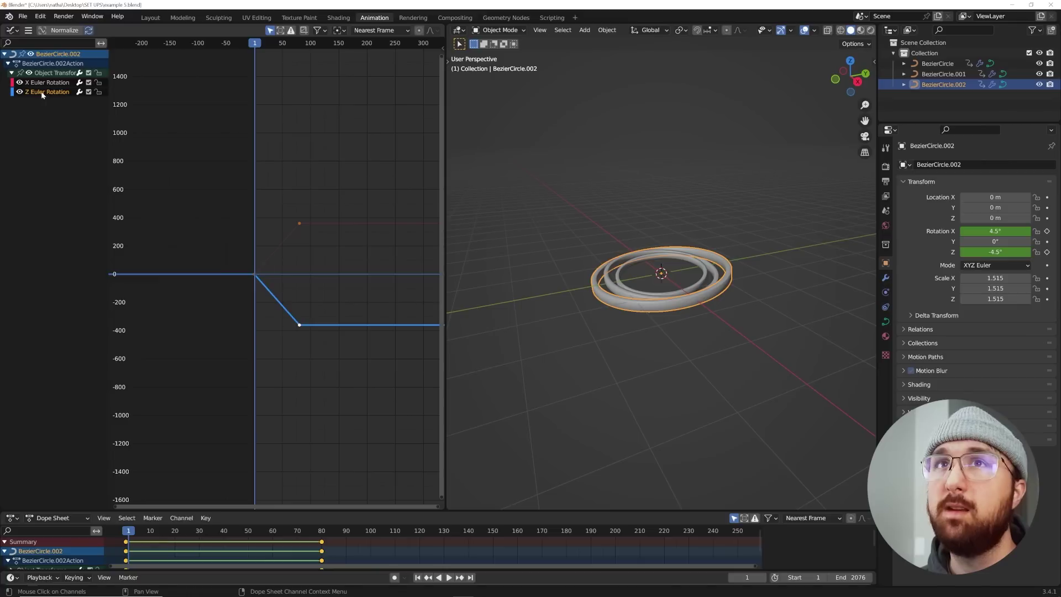
key("n")
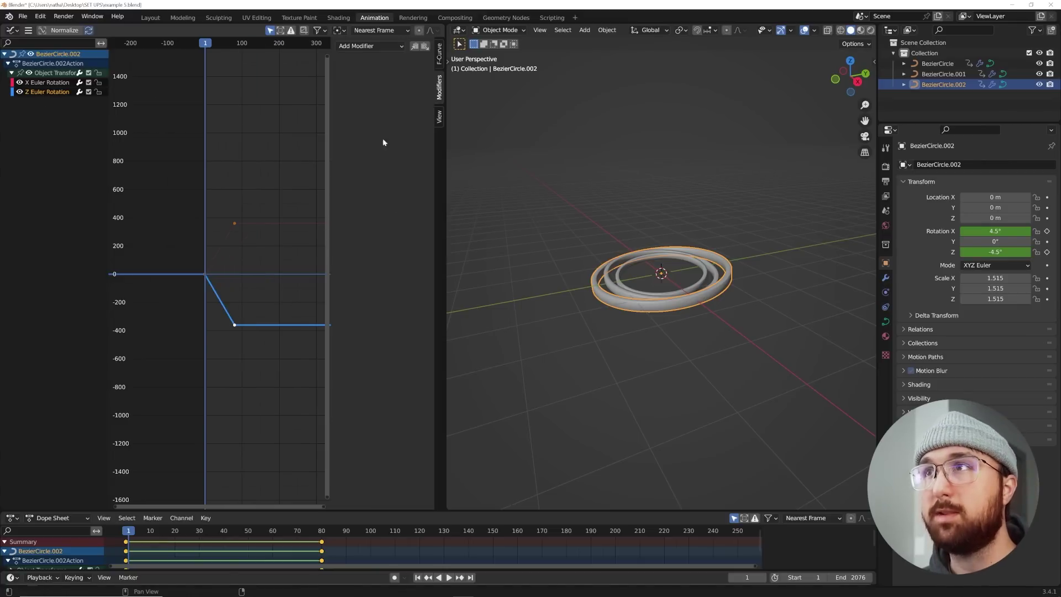
Step: Add a Cycles modifier to the Z rotation curve and preview the repeating spin
left_click(439, 64)
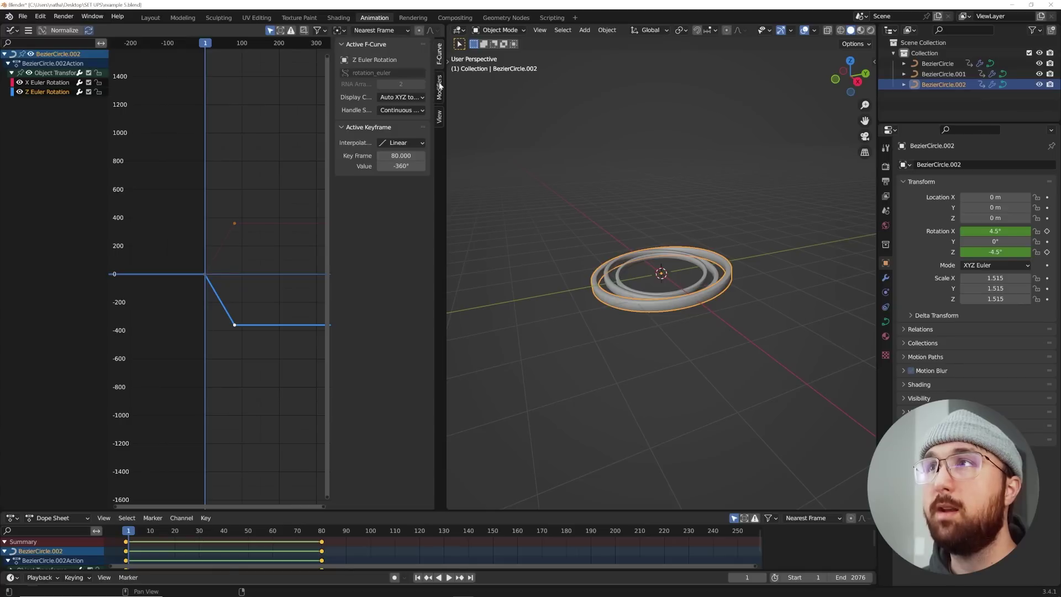
left_click(440, 87)
left_click(363, 47)
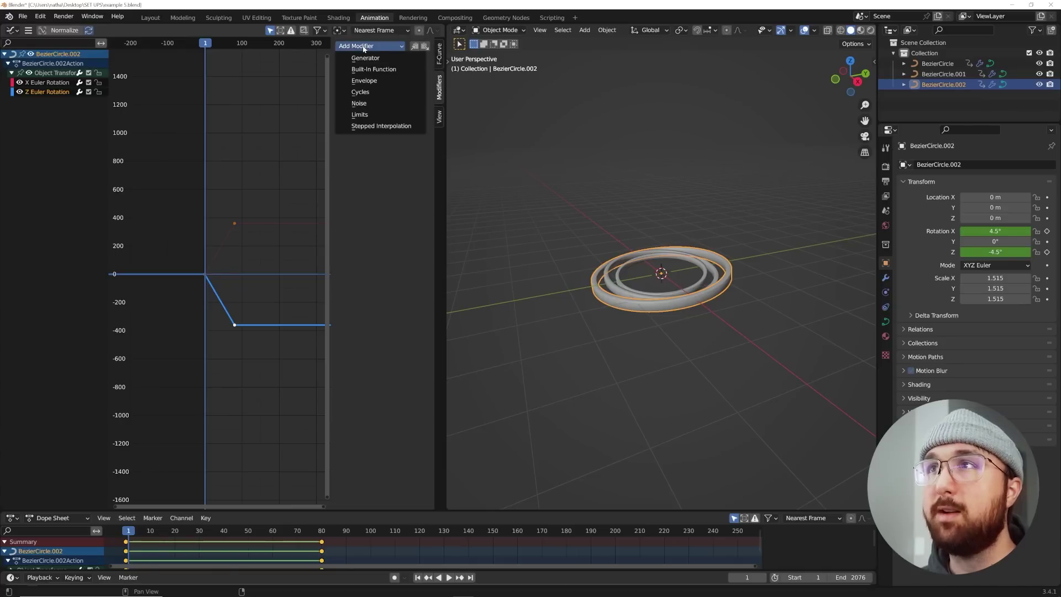
left_click(381, 92)
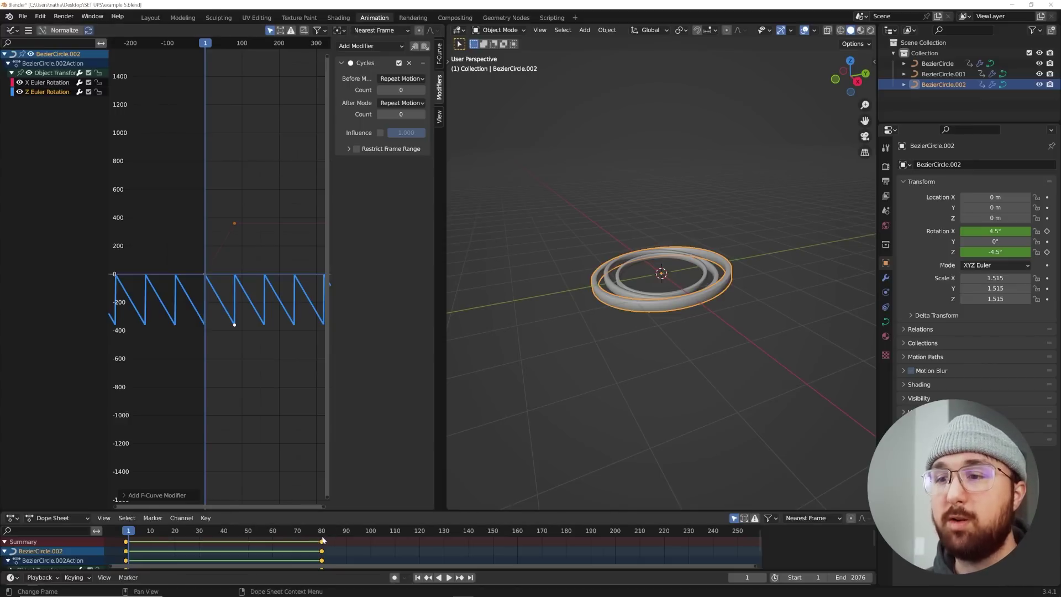
key("space")
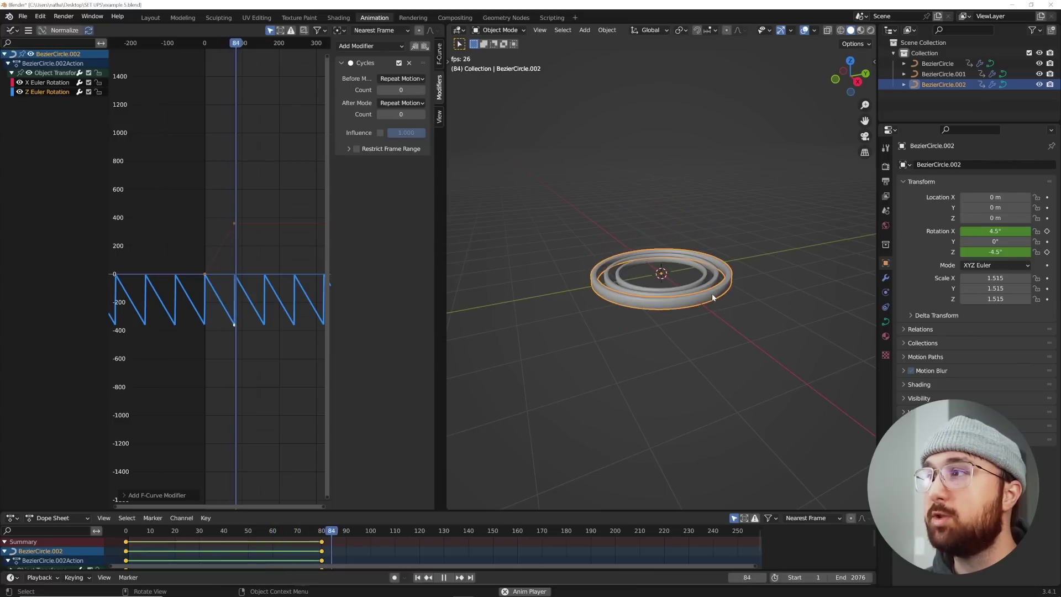
key("space")
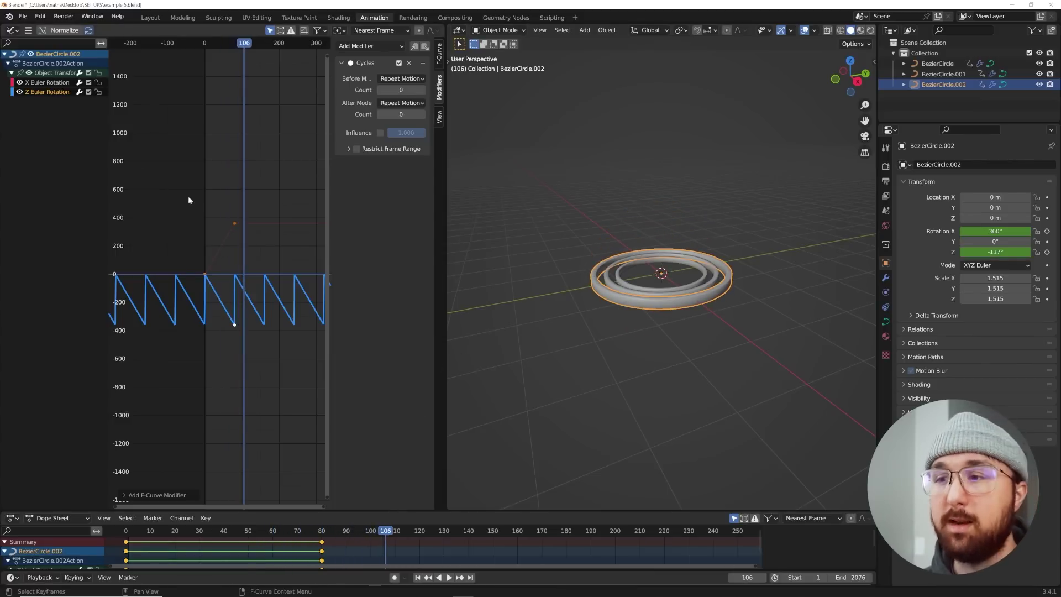
Step: Add a Cycles modifier to the X Euler Rotation curve and play from frame 0
left_click(234, 223)
left_click(366, 46)
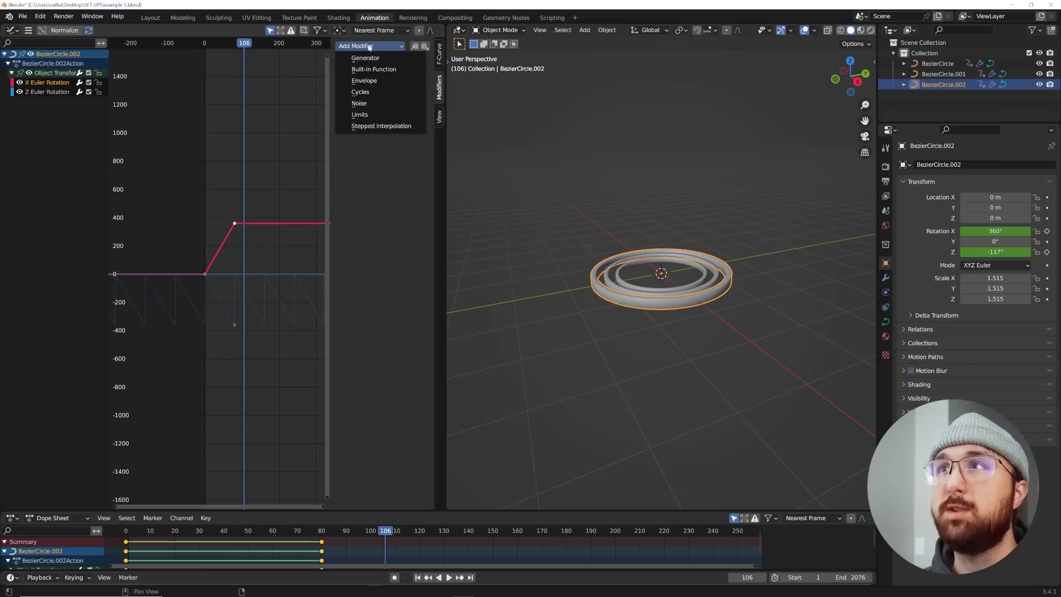
left_click(367, 92)
left_click_drag(385, 531, 125, 530)
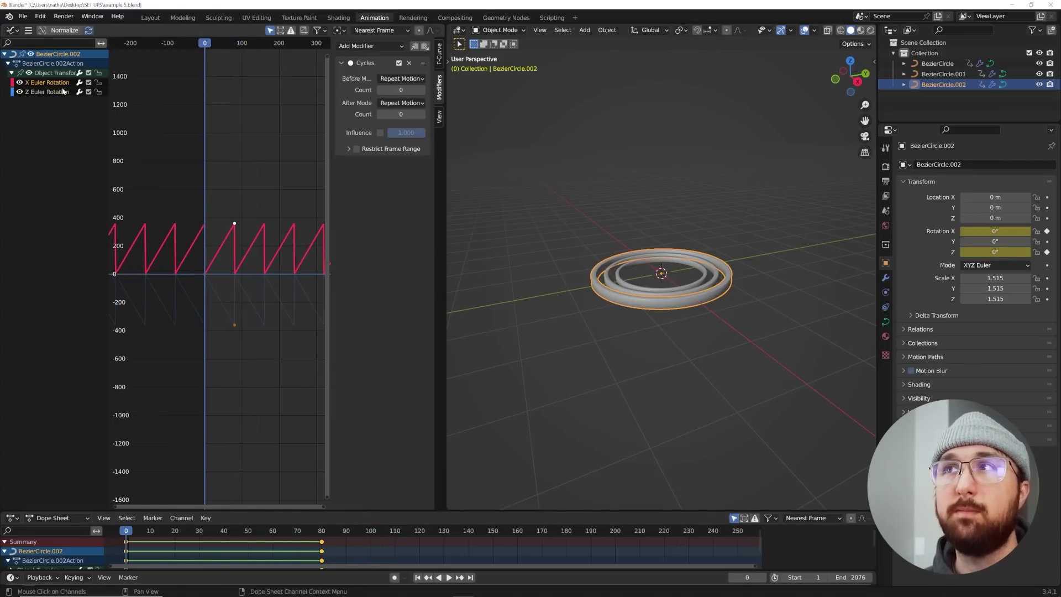
key("space")
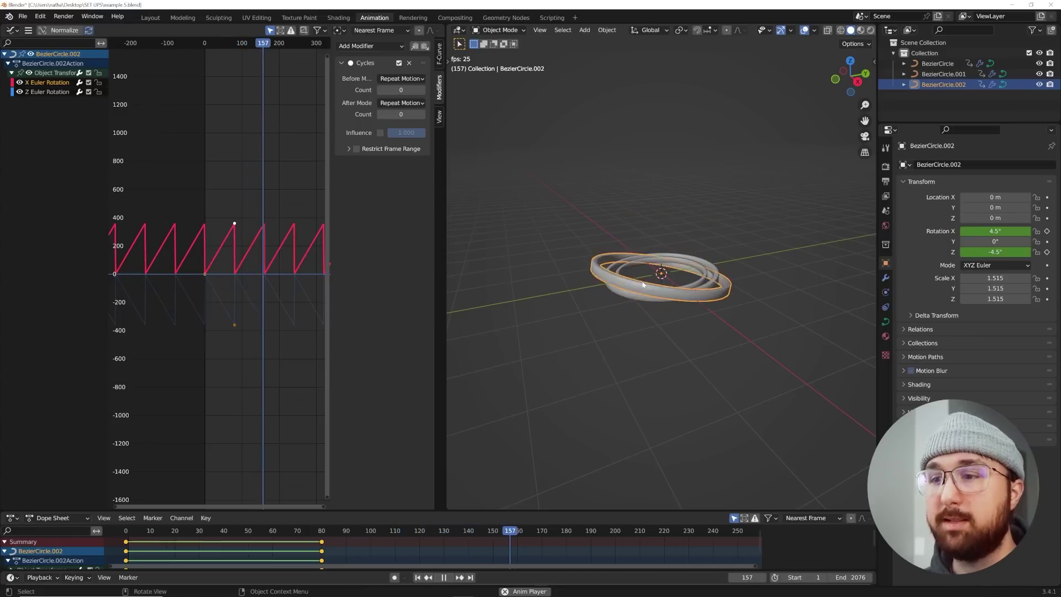
key("space")
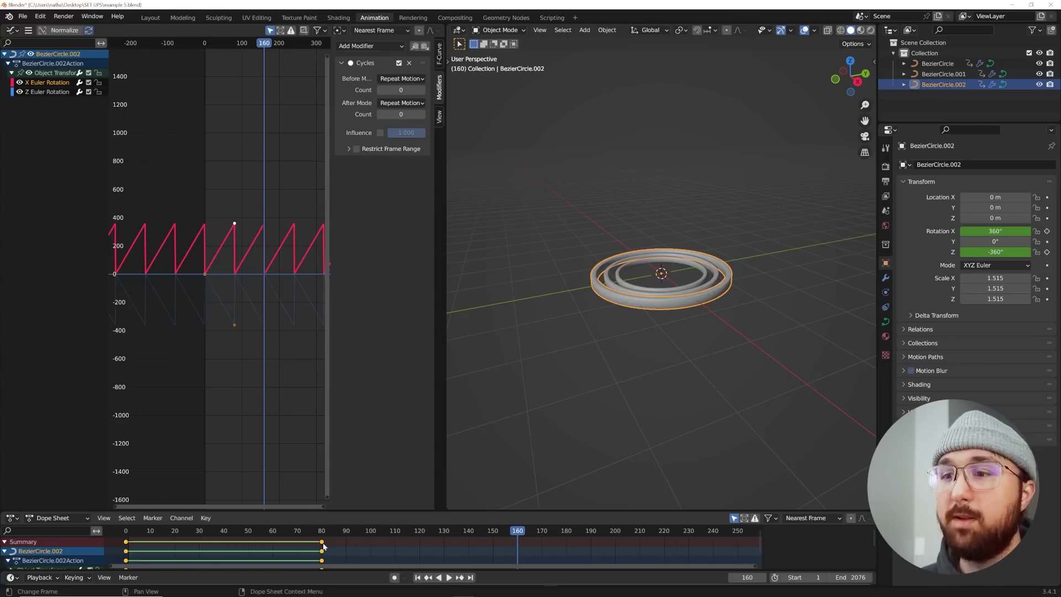
key("space")
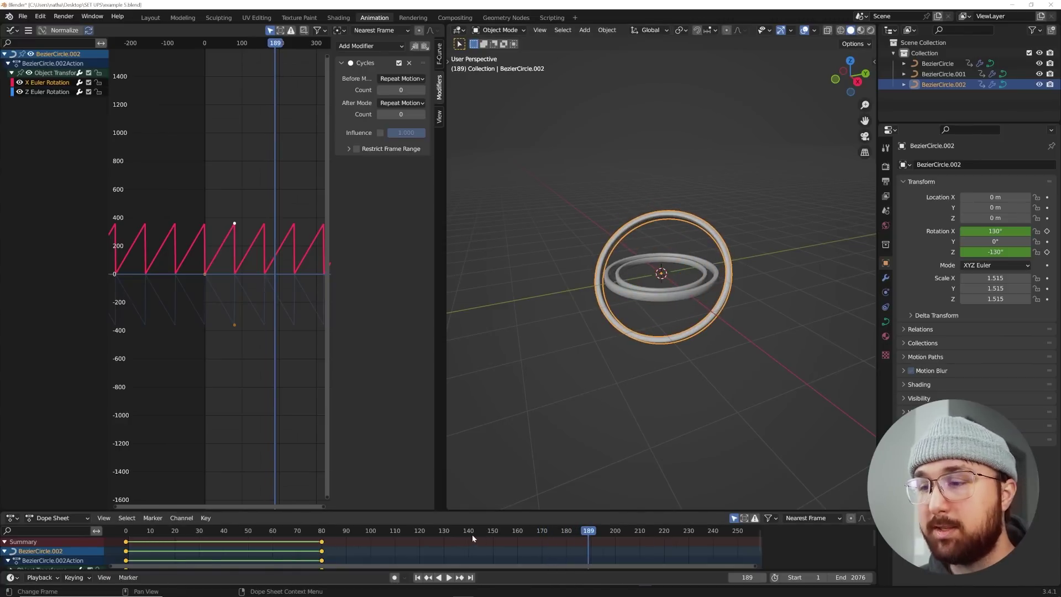
Step: Set frame 160 as the animation's end frame and play the seamless loop
left_click_drag(426, 532, 387, 535)
key("space")
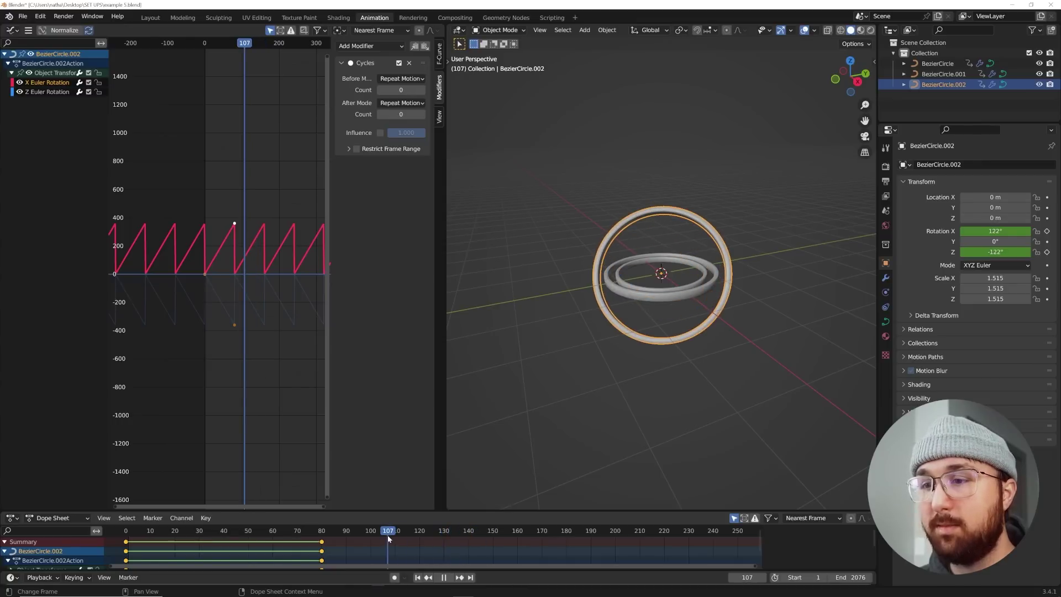
left_click_drag(387, 535, 519, 545)
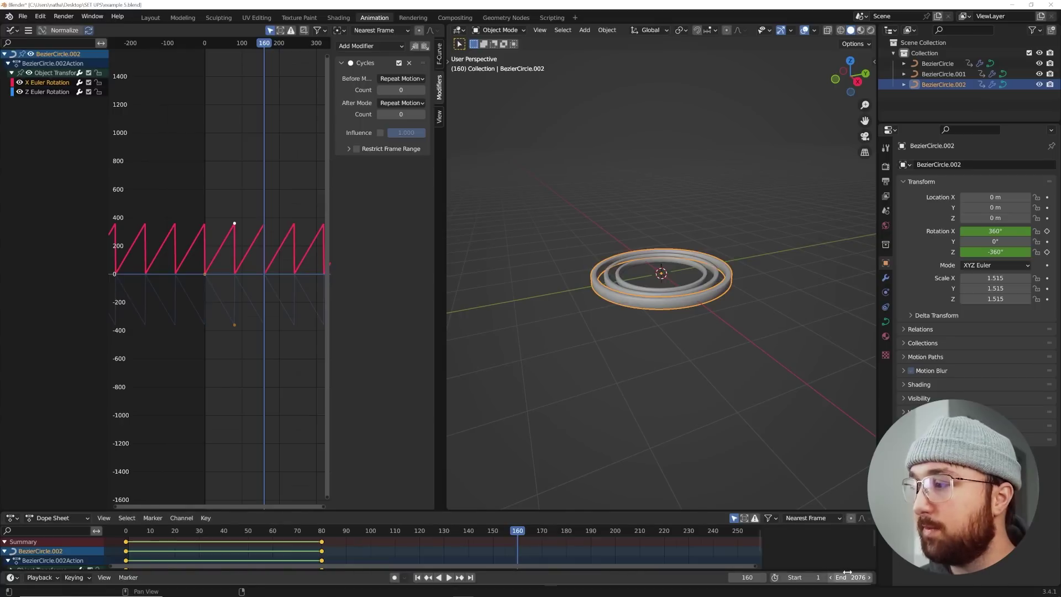
key("ctrl+End")
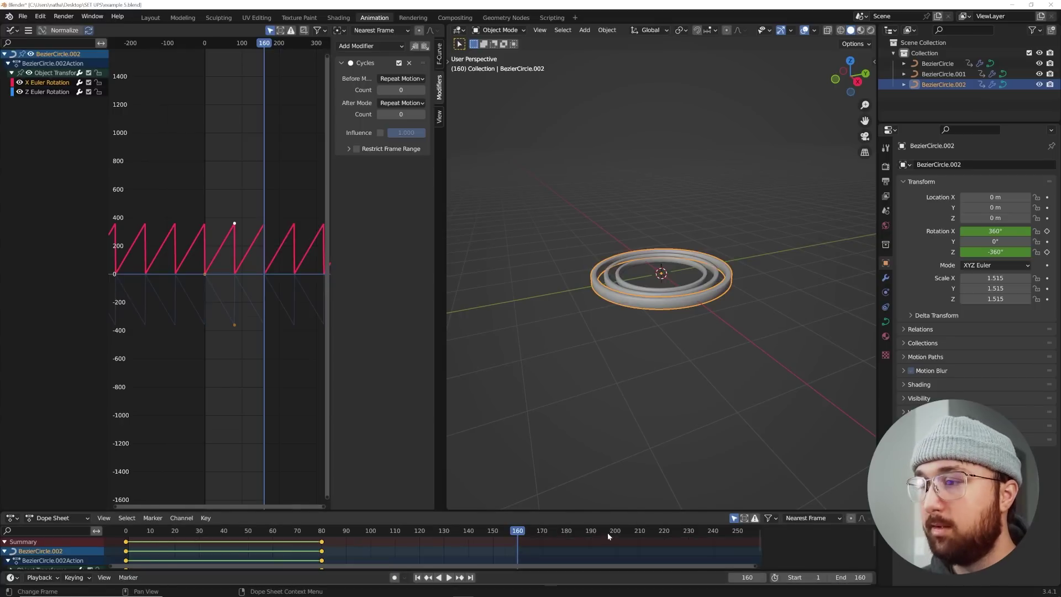
key("space")
key("space")
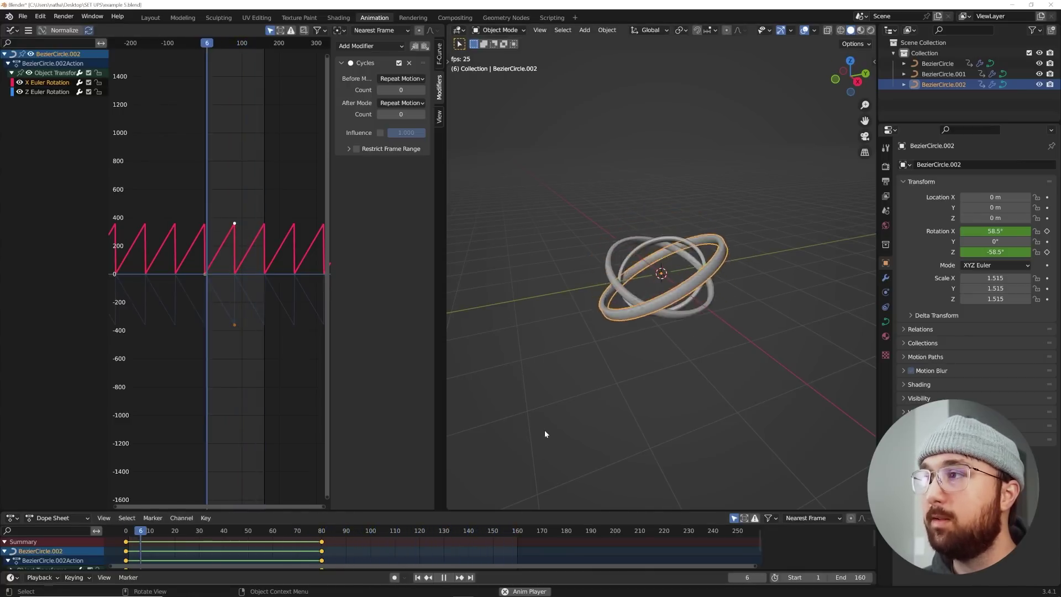
key("space")
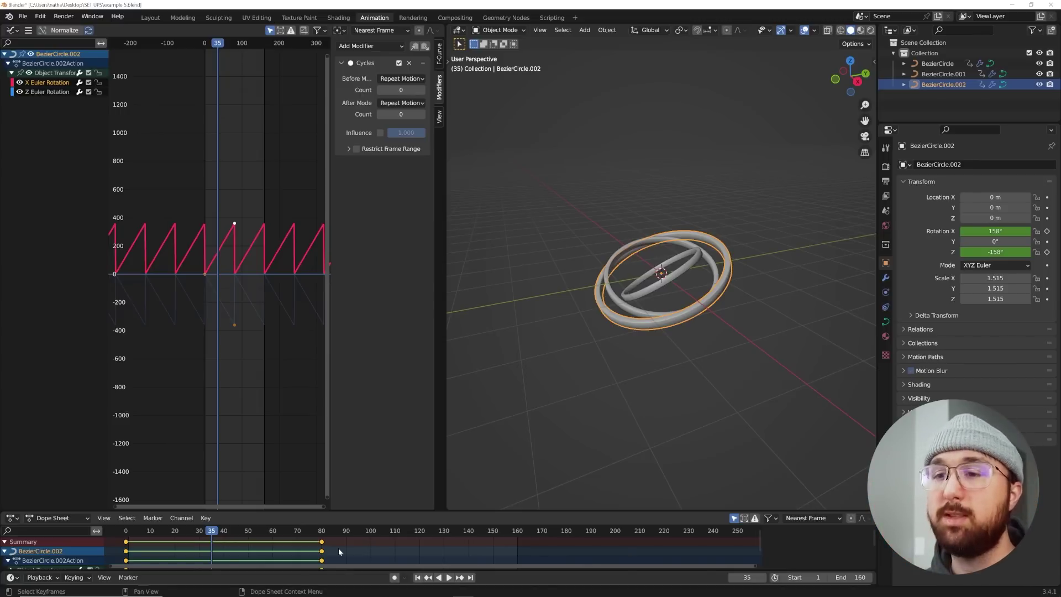
key("space")
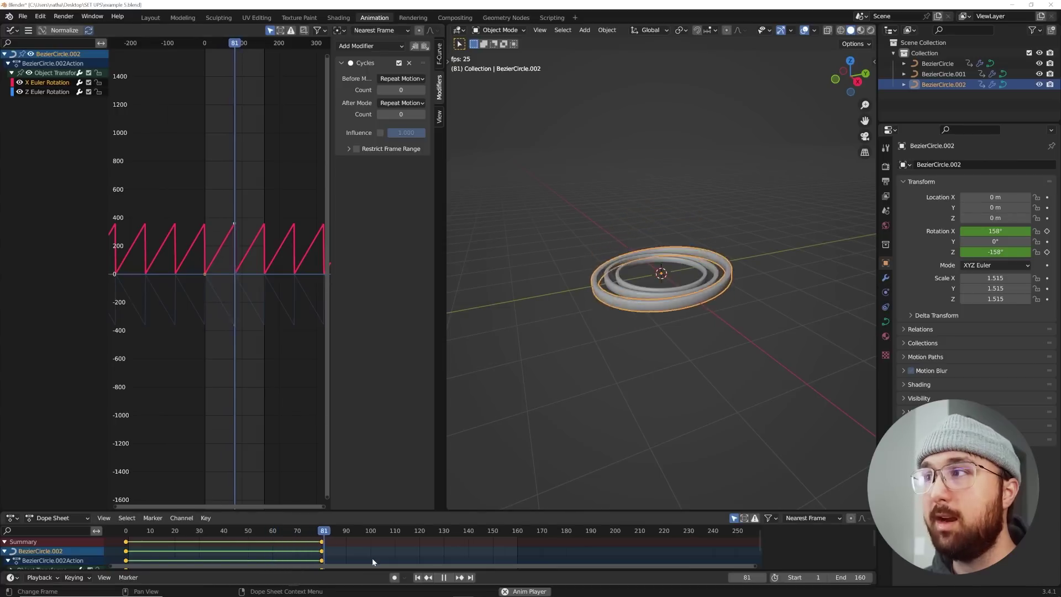
key("space")
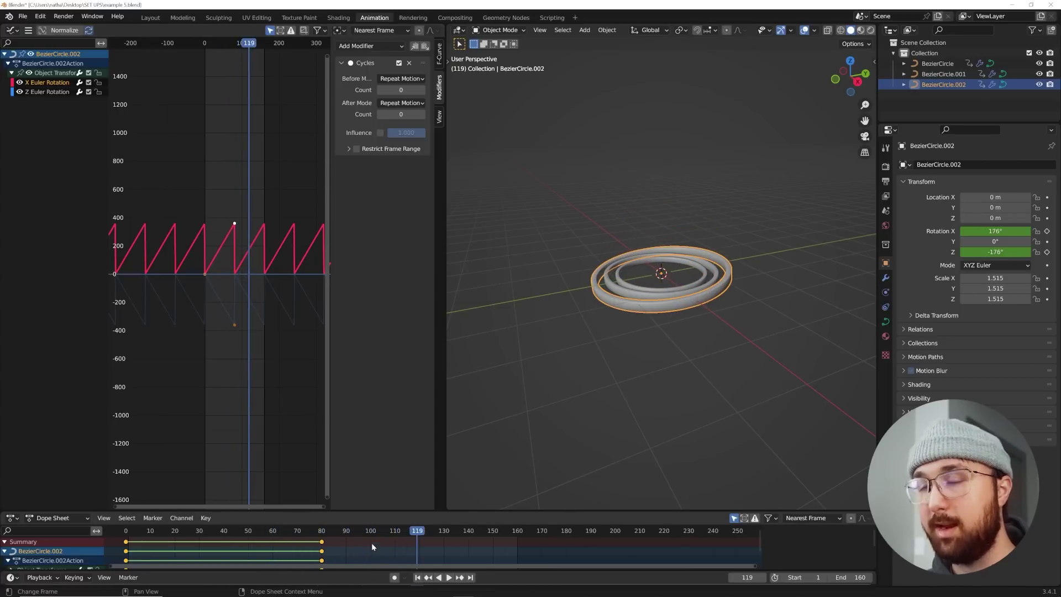